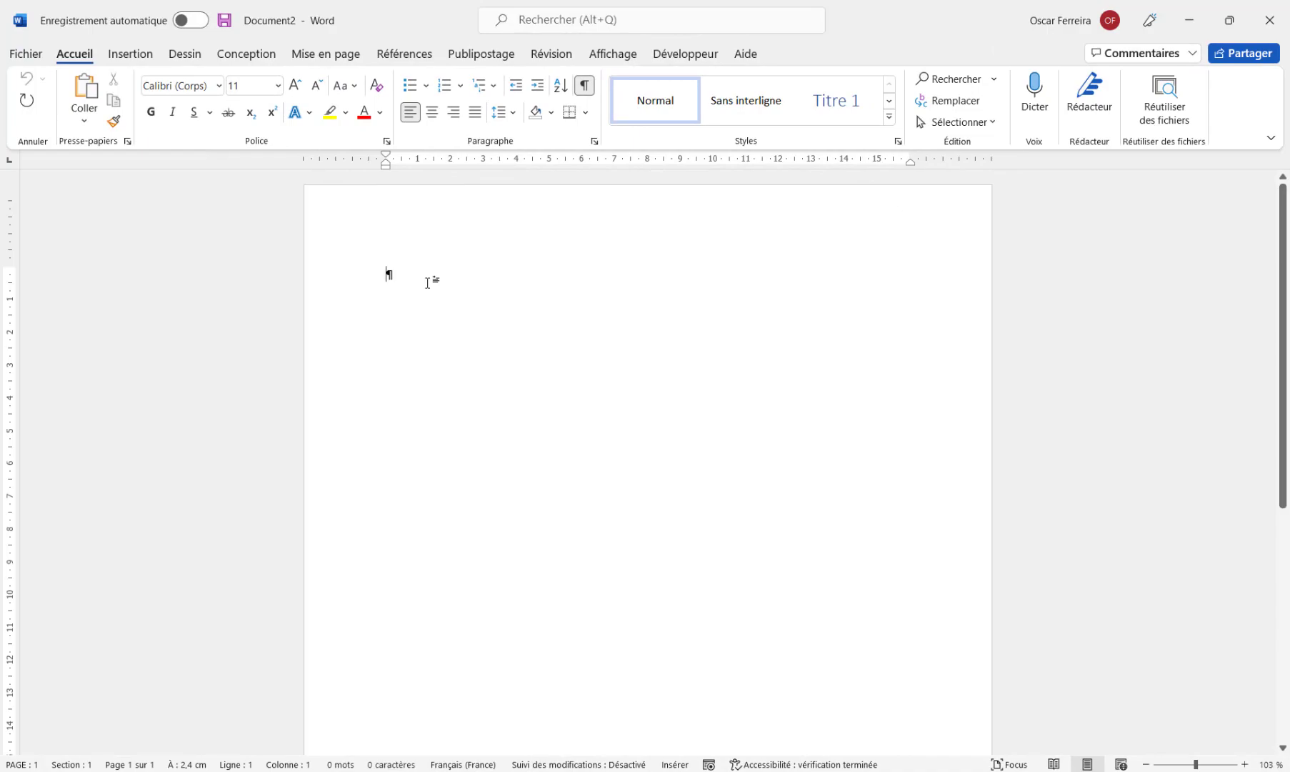
Insert a table with 6 columns and 10 rows
{"action": "left_click", "coordinate": [141, 59]}
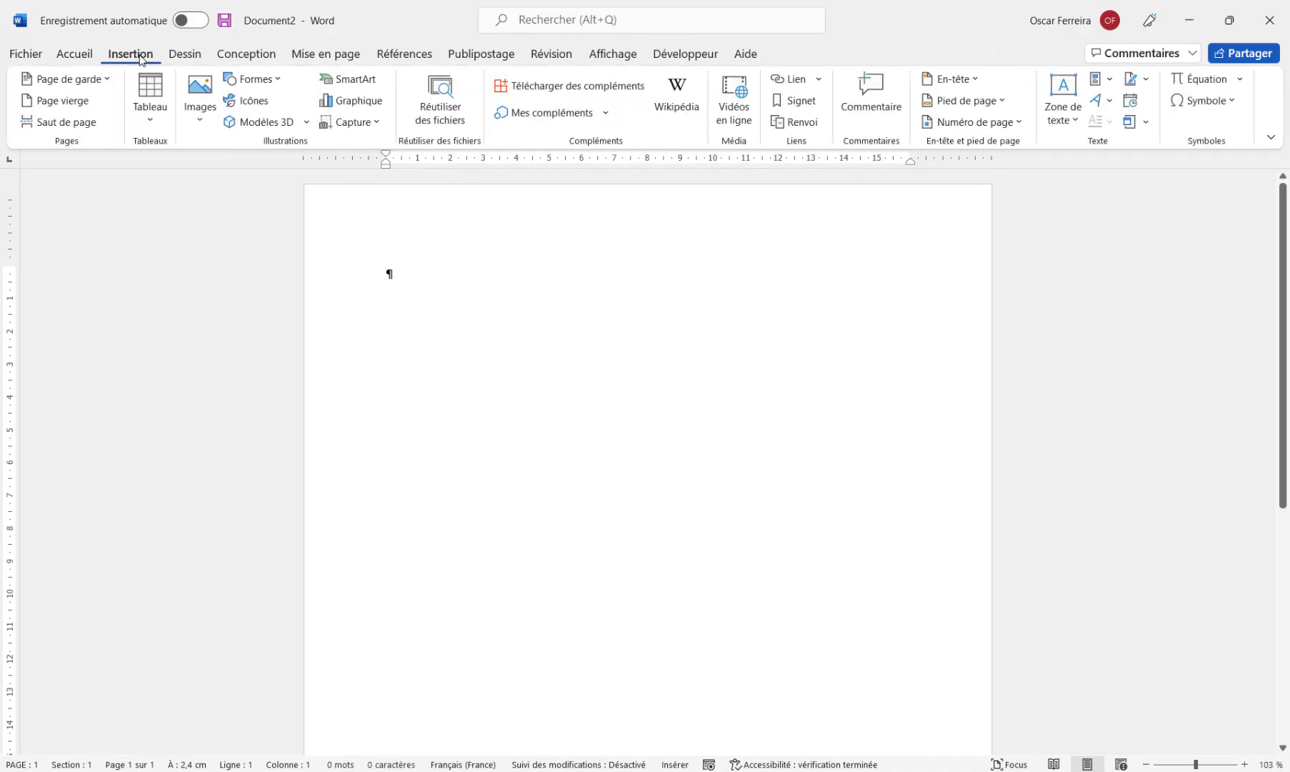
{"action": "left_click", "coordinate": [150, 120]}
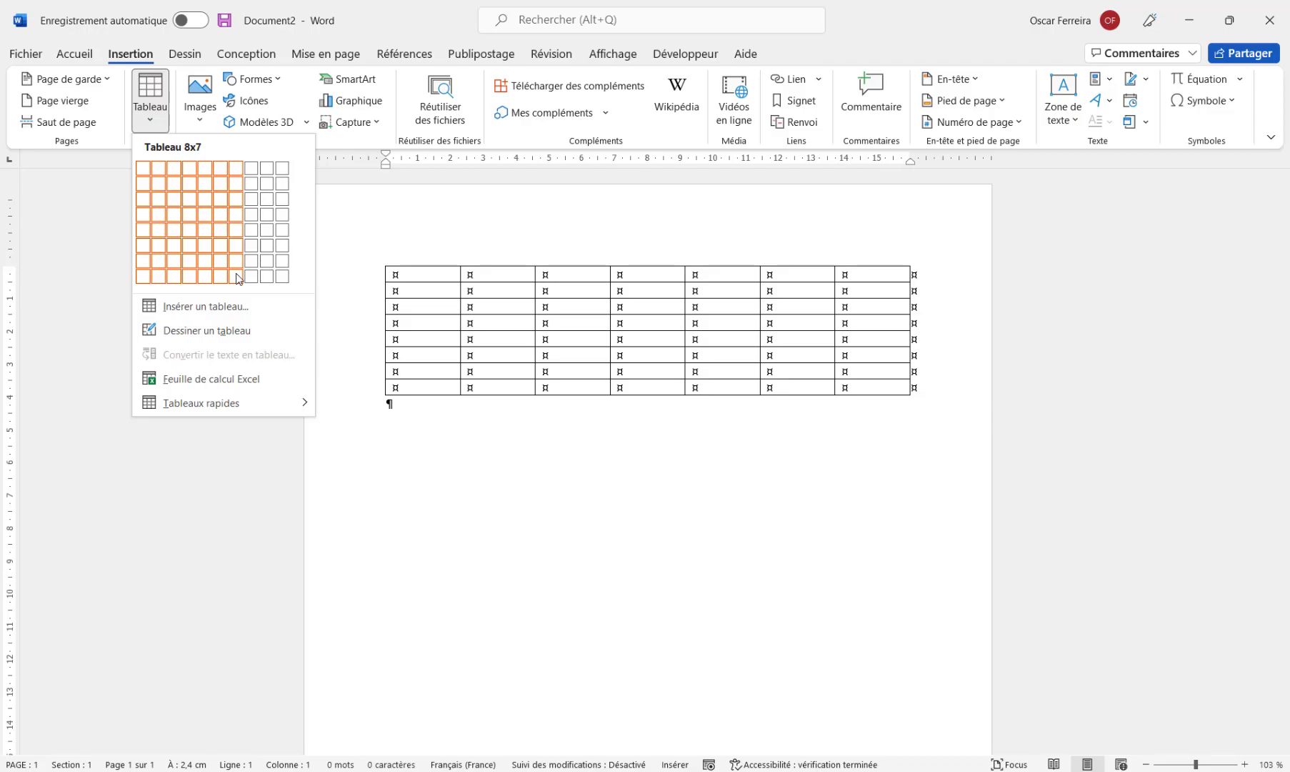
{"action": "left_click", "coordinate": [200, 308]}
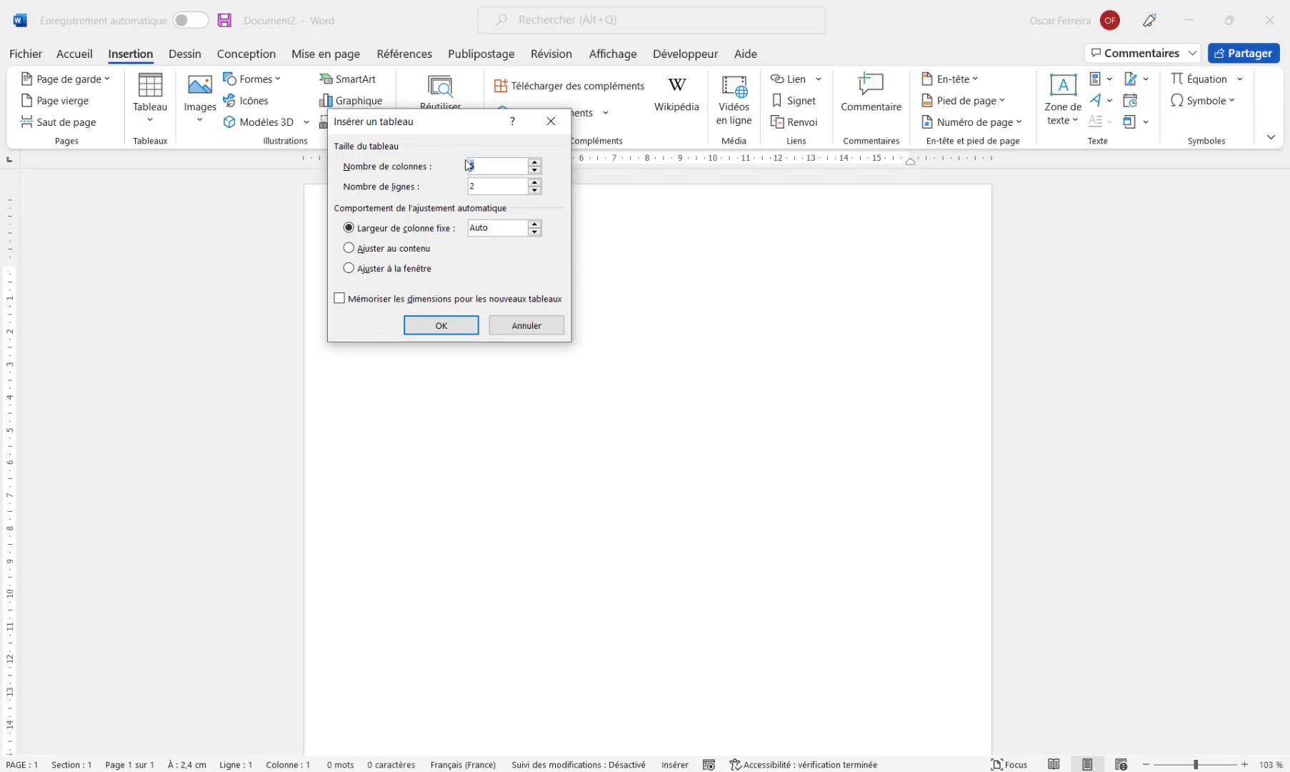
{"action": "type", "text": "6"}
{"action": "key", "text": "Tab"}
{"action": "left_click", "coordinate": [433, 327]}
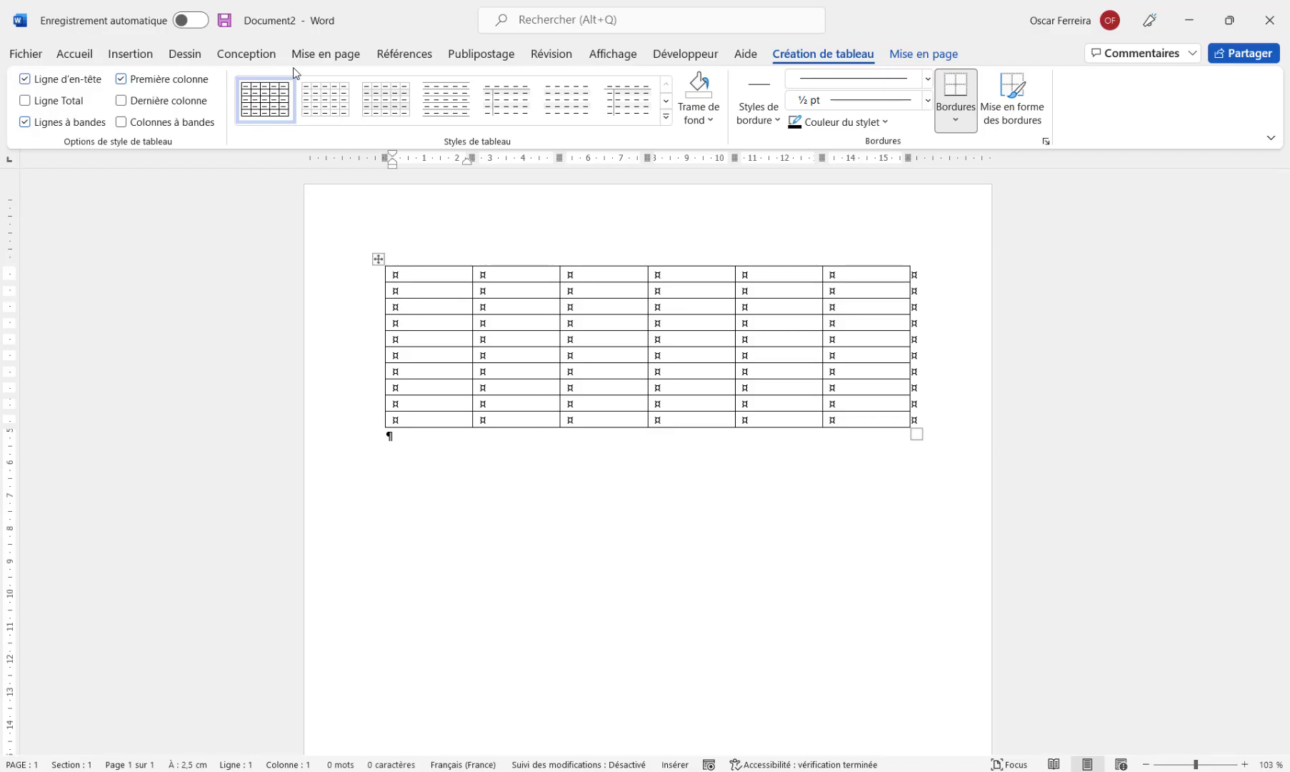
Change the page orientation to landscape (Paysage)
{"action": "left_click", "coordinate": [320, 60]}
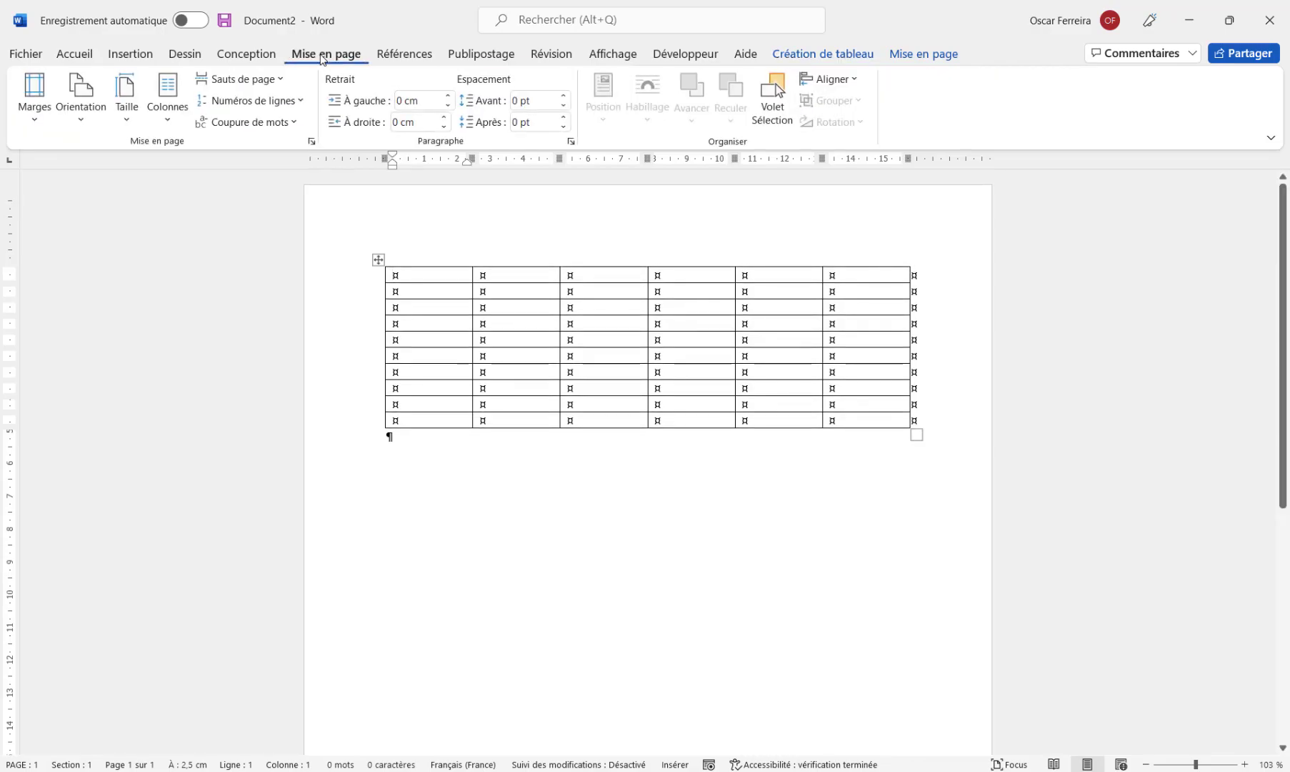
{"action": "left_click", "coordinate": [79, 119]}
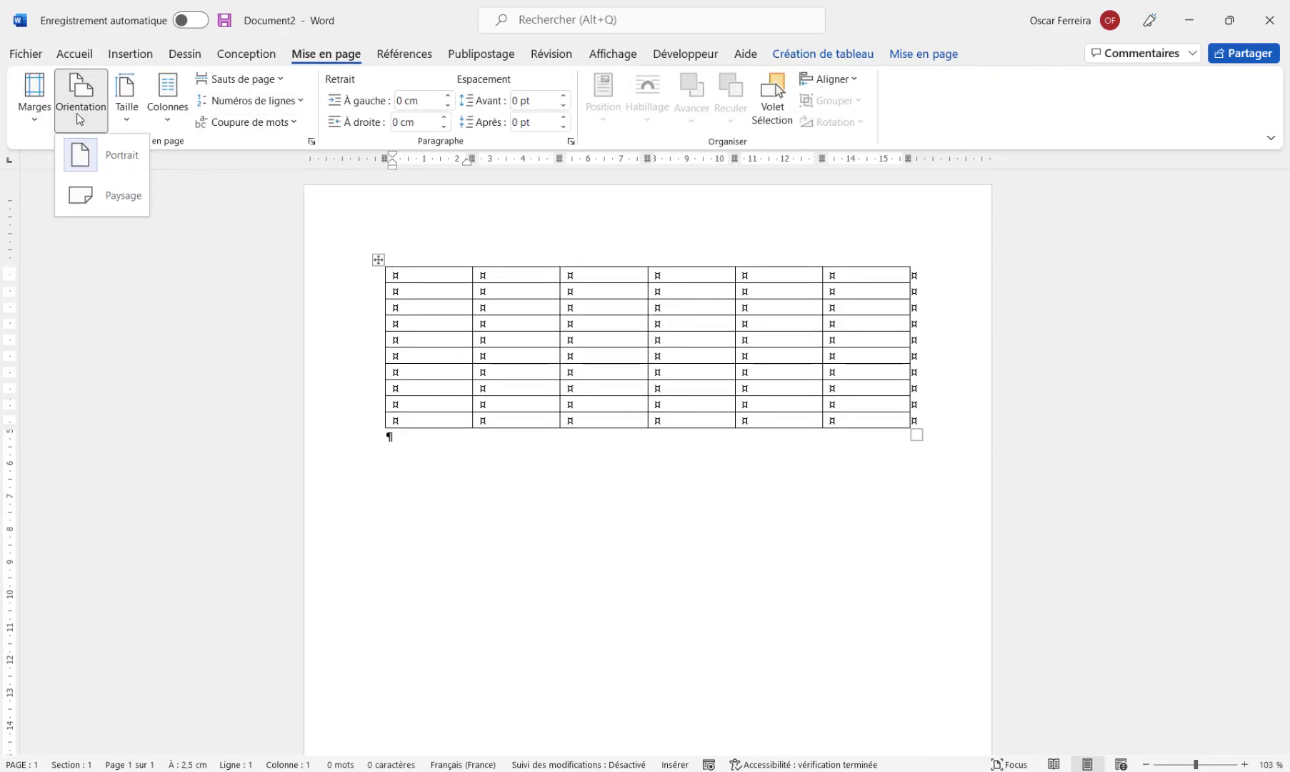
{"action": "left_click", "coordinate": [118, 195]}
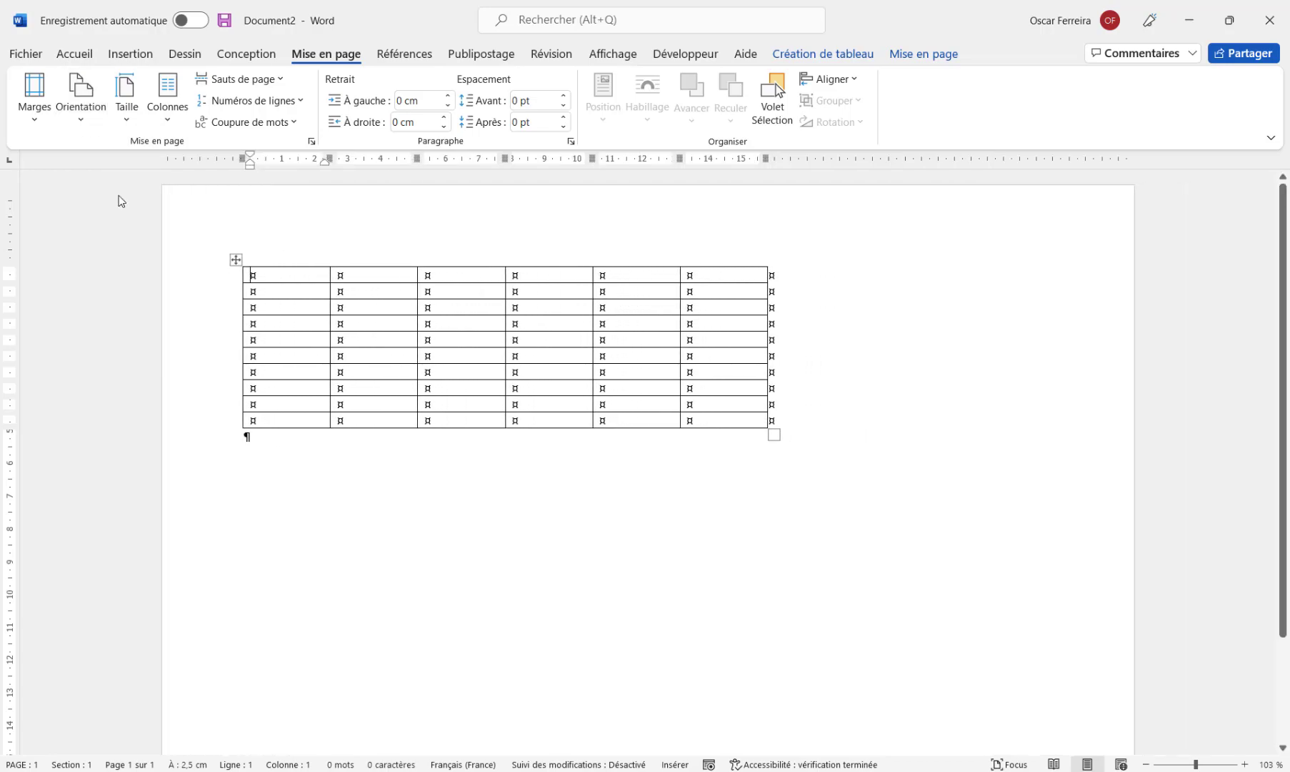
Select the whole table and autofit it to the window so it spans the page width
{"action": "left_click", "coordinate": [235, 259]}
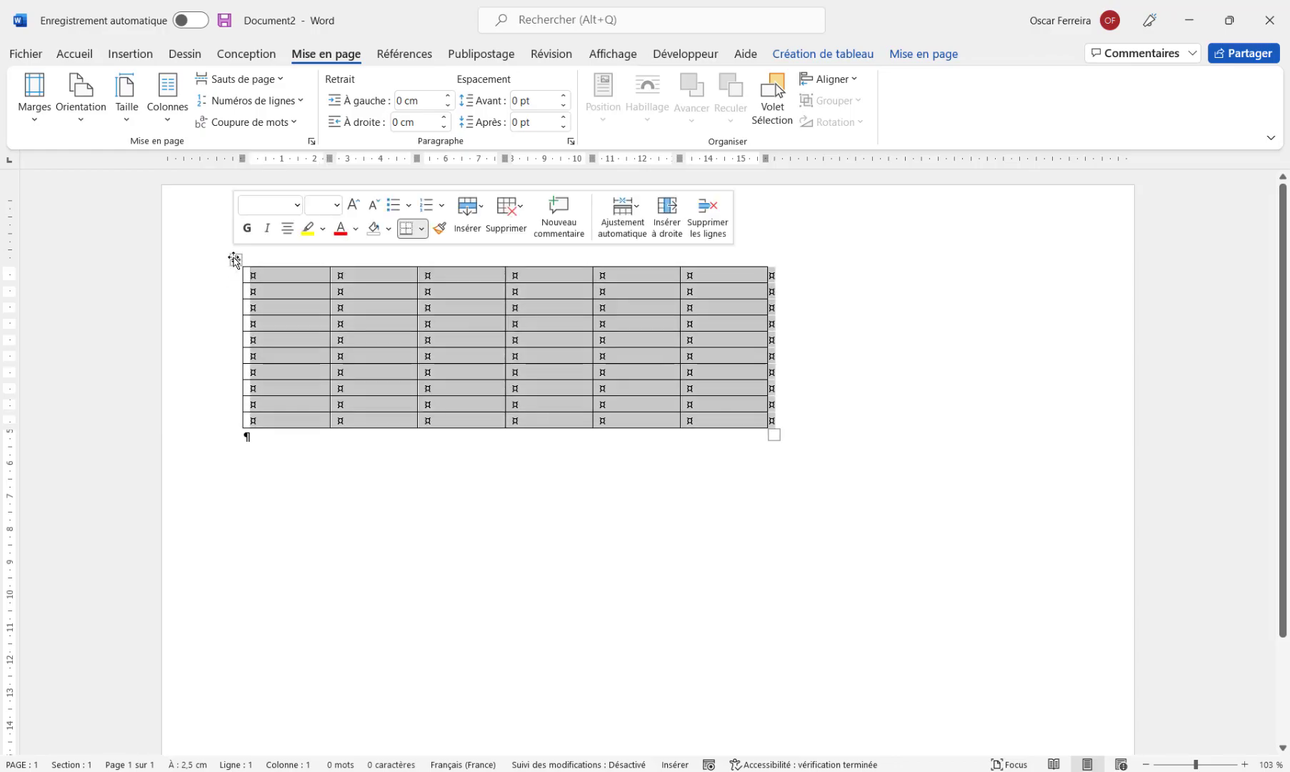
{"action": "left_click", "coordinate": [926, 57]}
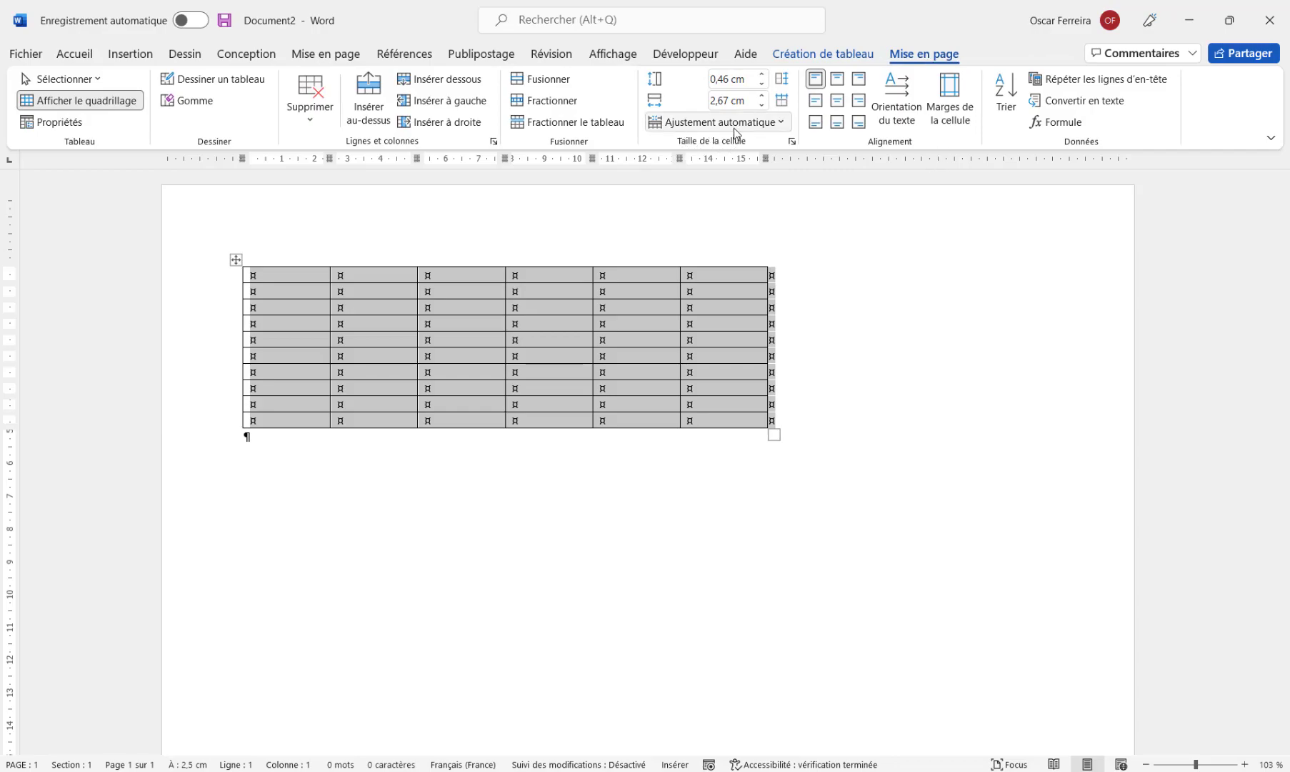
{"action": "left_click", "coordinate": [781, 122]}
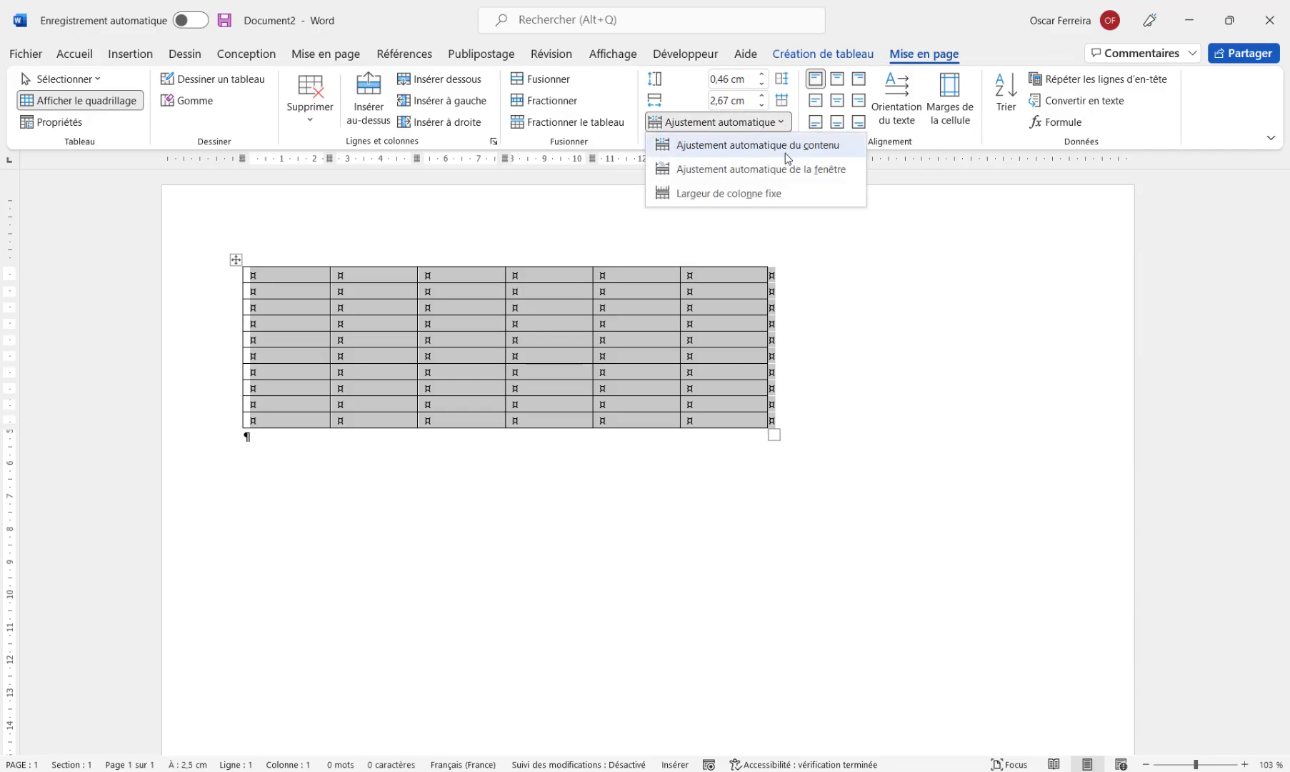
{"action": "left_click", "coordinate": [781, 173]}
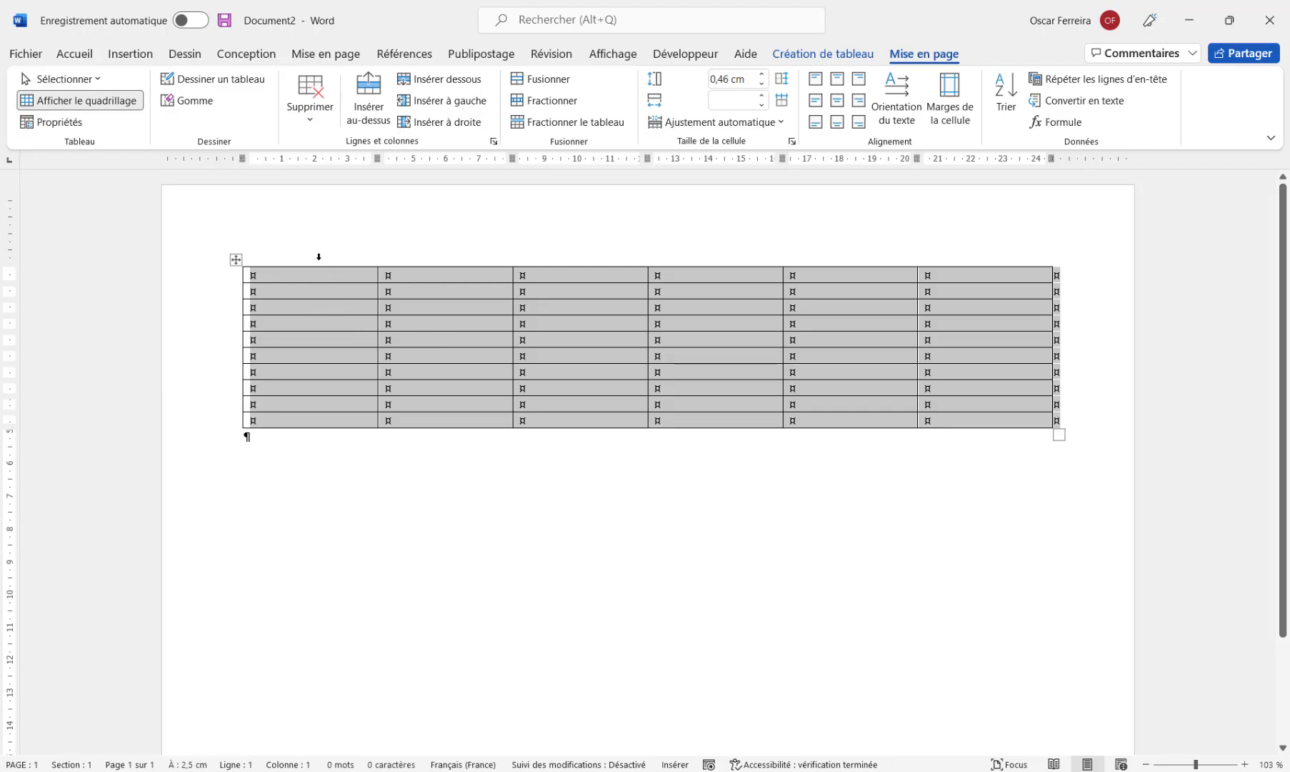
Cut the whole table, add three blank paragraphs, and paste the table on the third line to leave room for a title
{"action": "left_click", "coordinate": [236, 260]}
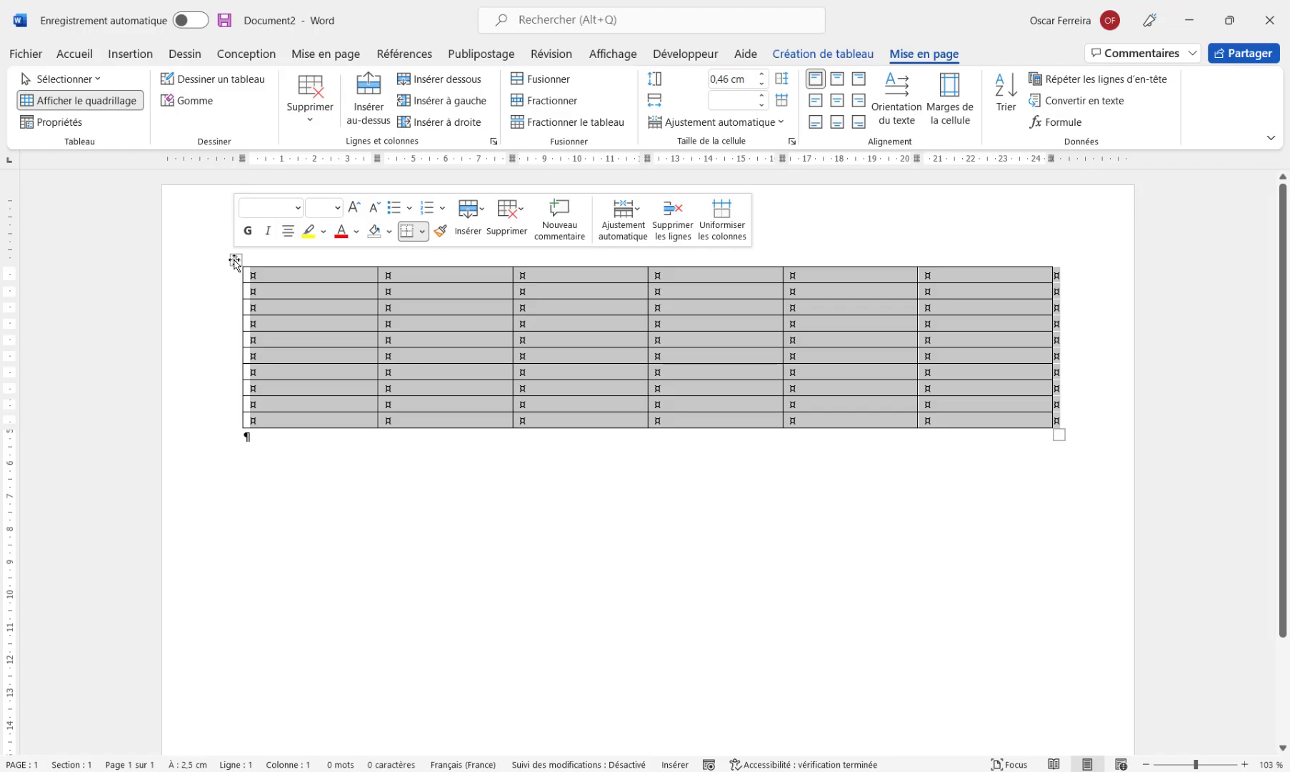
{"action": "left_click", "coordinate": [66, 56]}
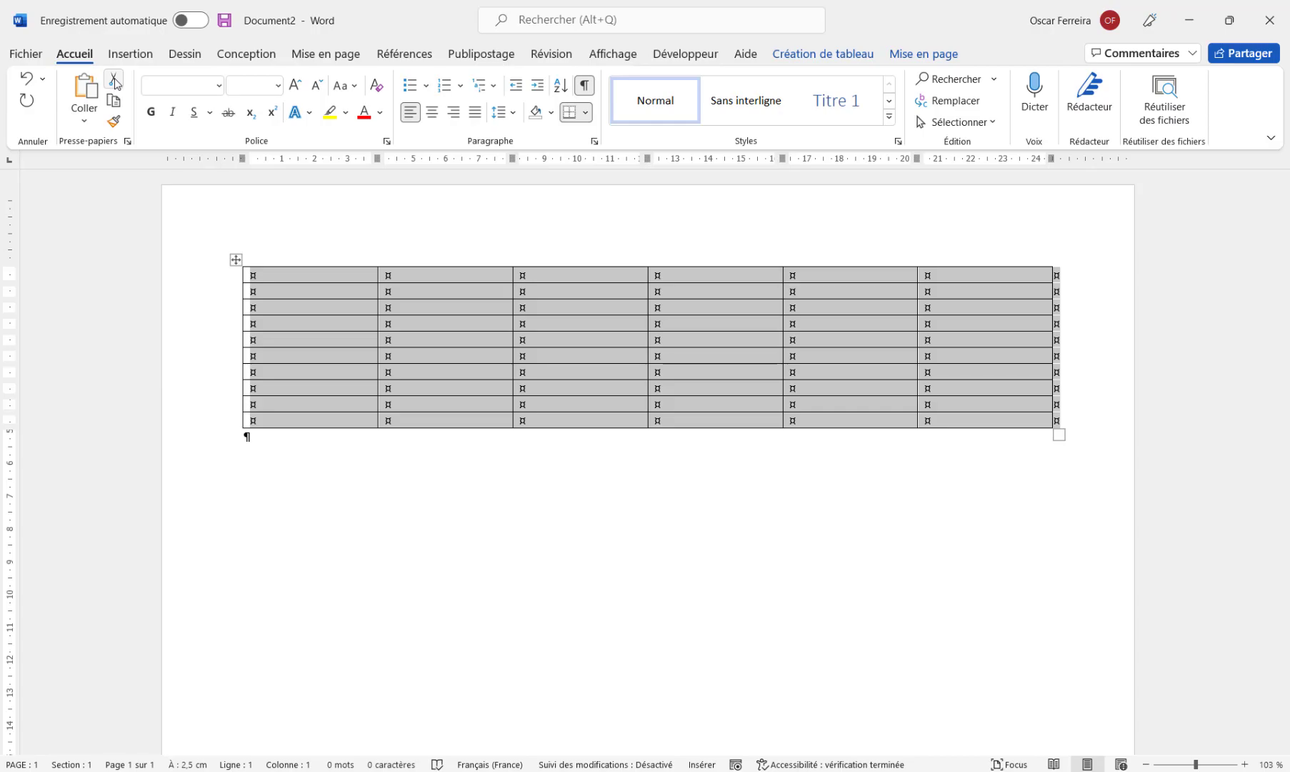
{"action": "key", "text": "ctrl+x"}
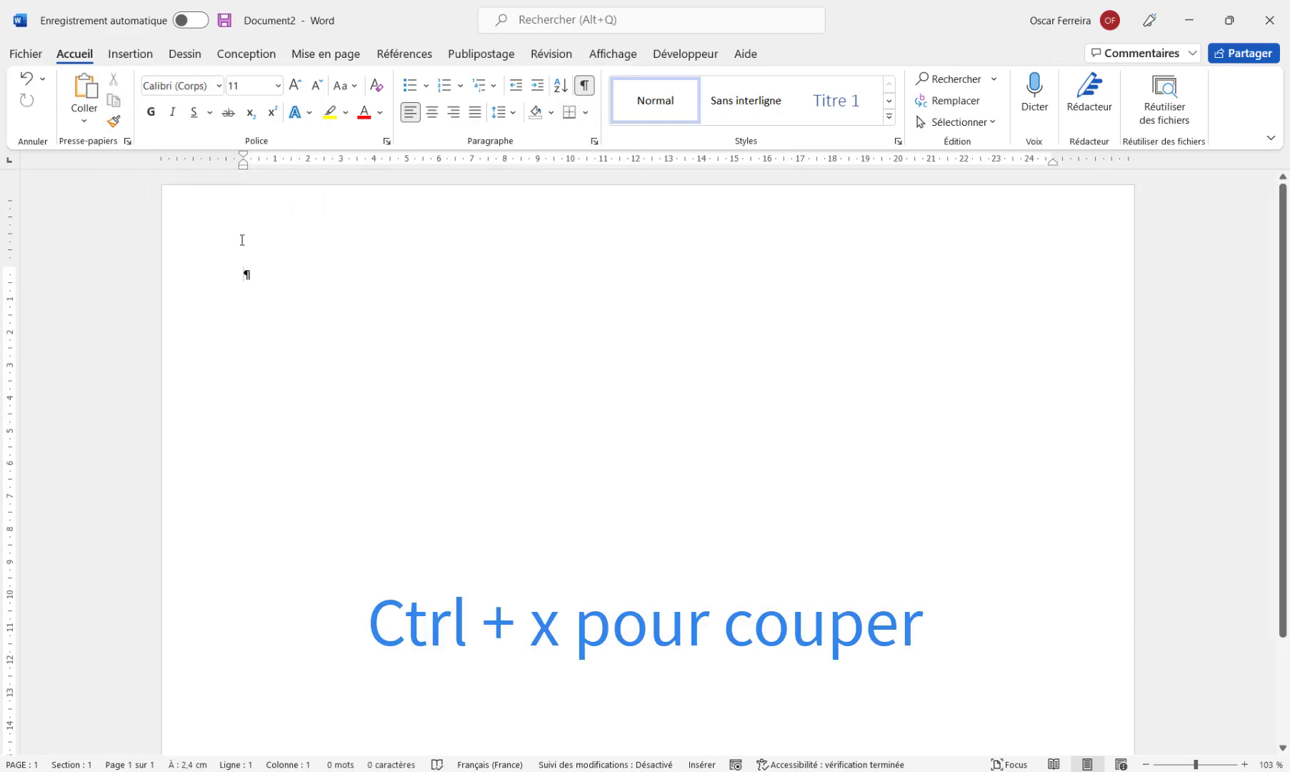
{"action": "key", "text": "Return"}
{"action": "key", "text": "Return"}
{"action": "key", "text": "Return"}
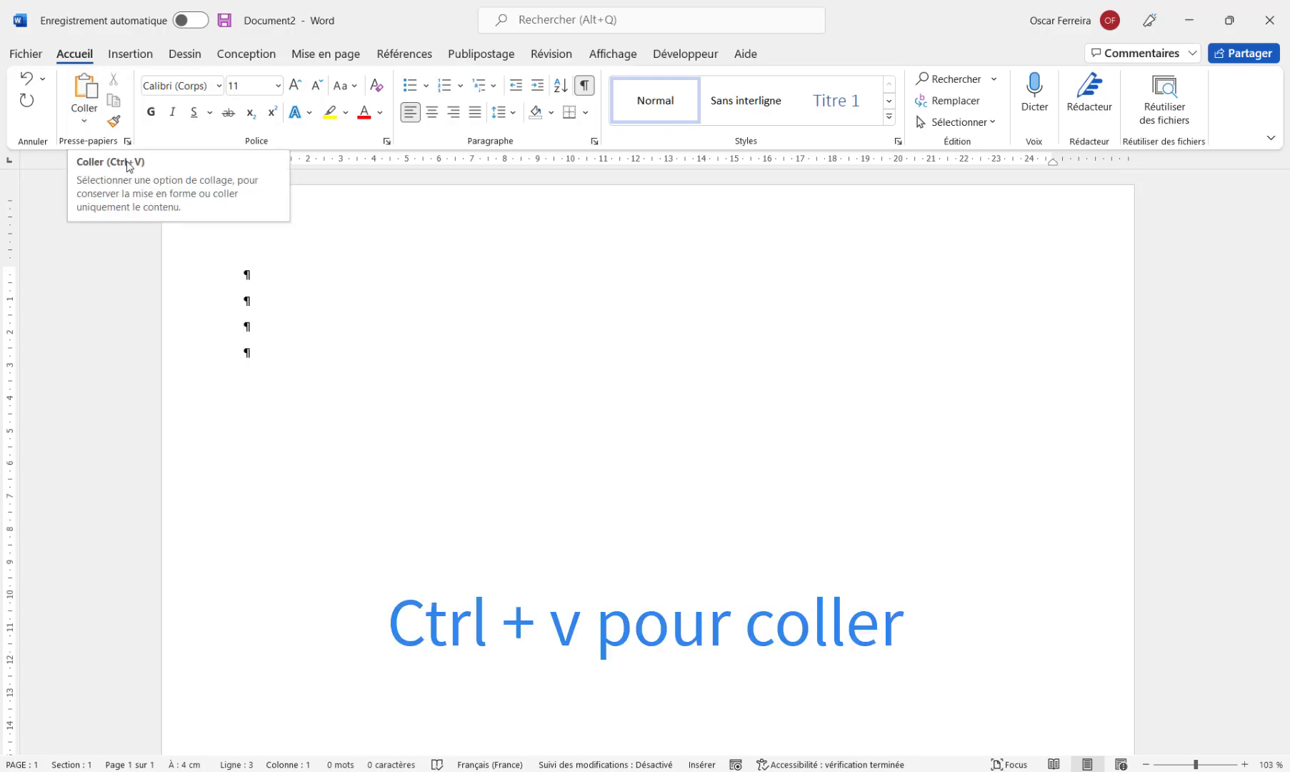
{"action": "key", "text": "ctrl+v"}
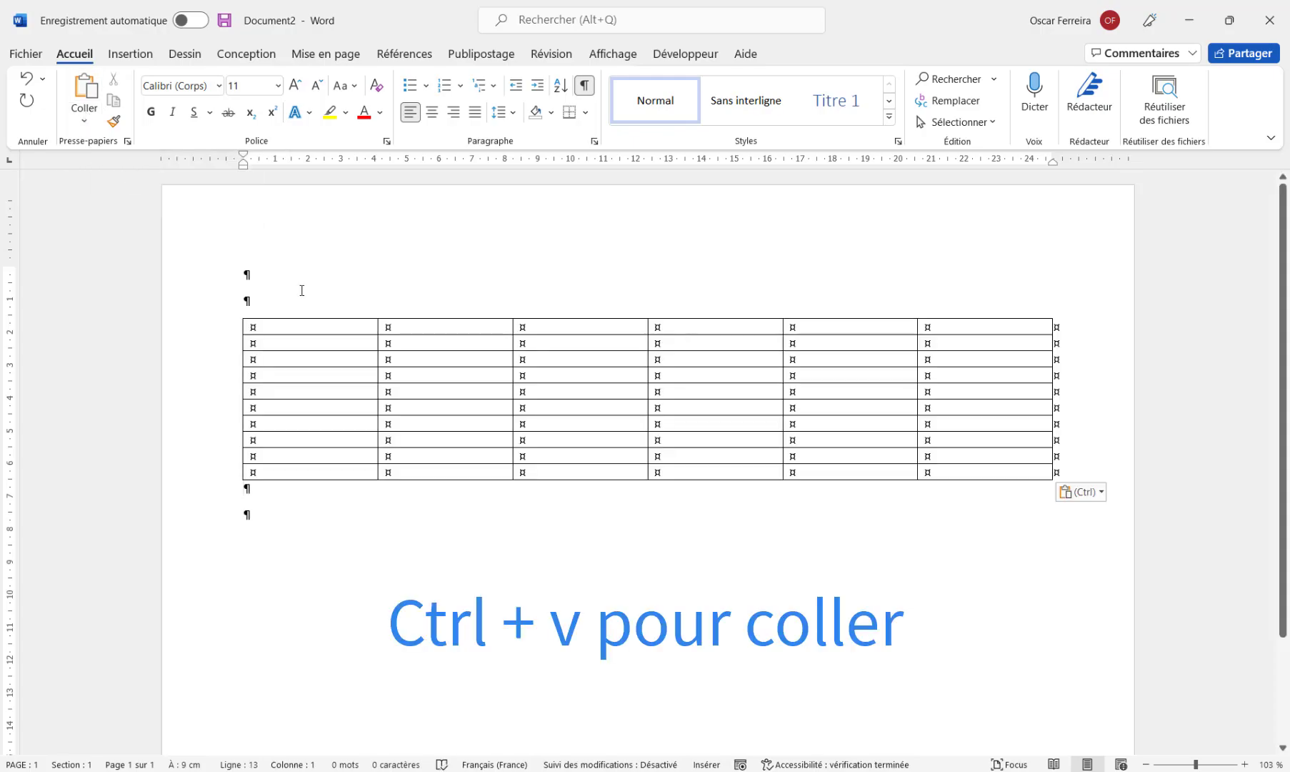
Enter the title "Emploi du temps Groupe 1" on the first line above the table
{"action": "left_click", "coordinate": [250, 276]}
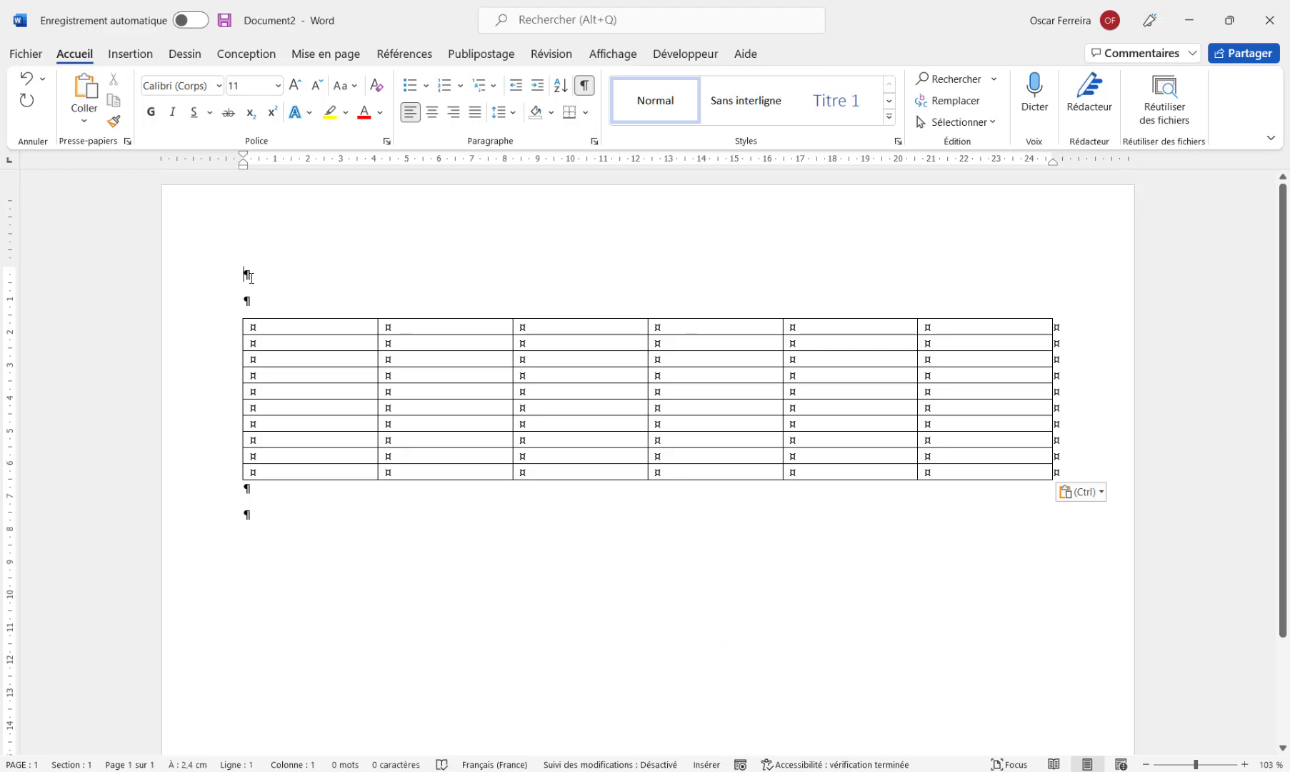
{"action": "type", "text": "Emploi"}
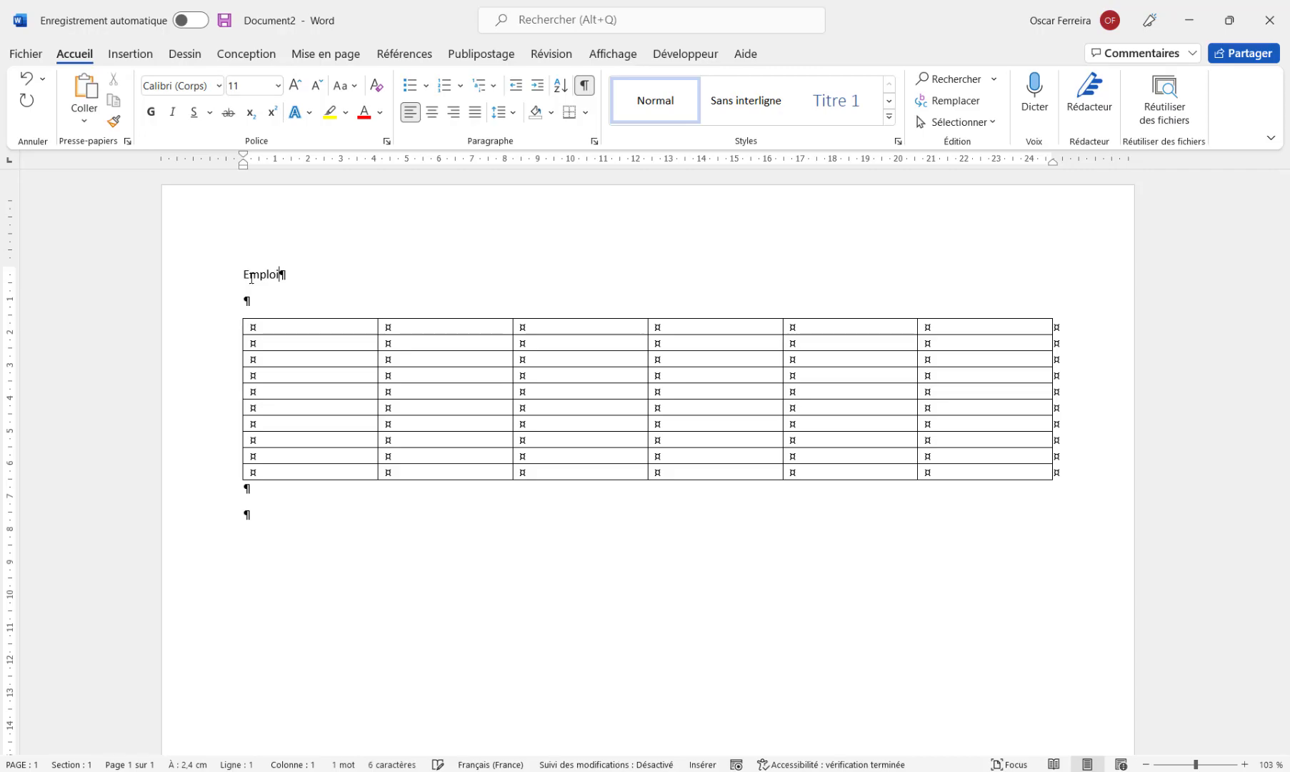
{"action": "type", "text": " du temps "}
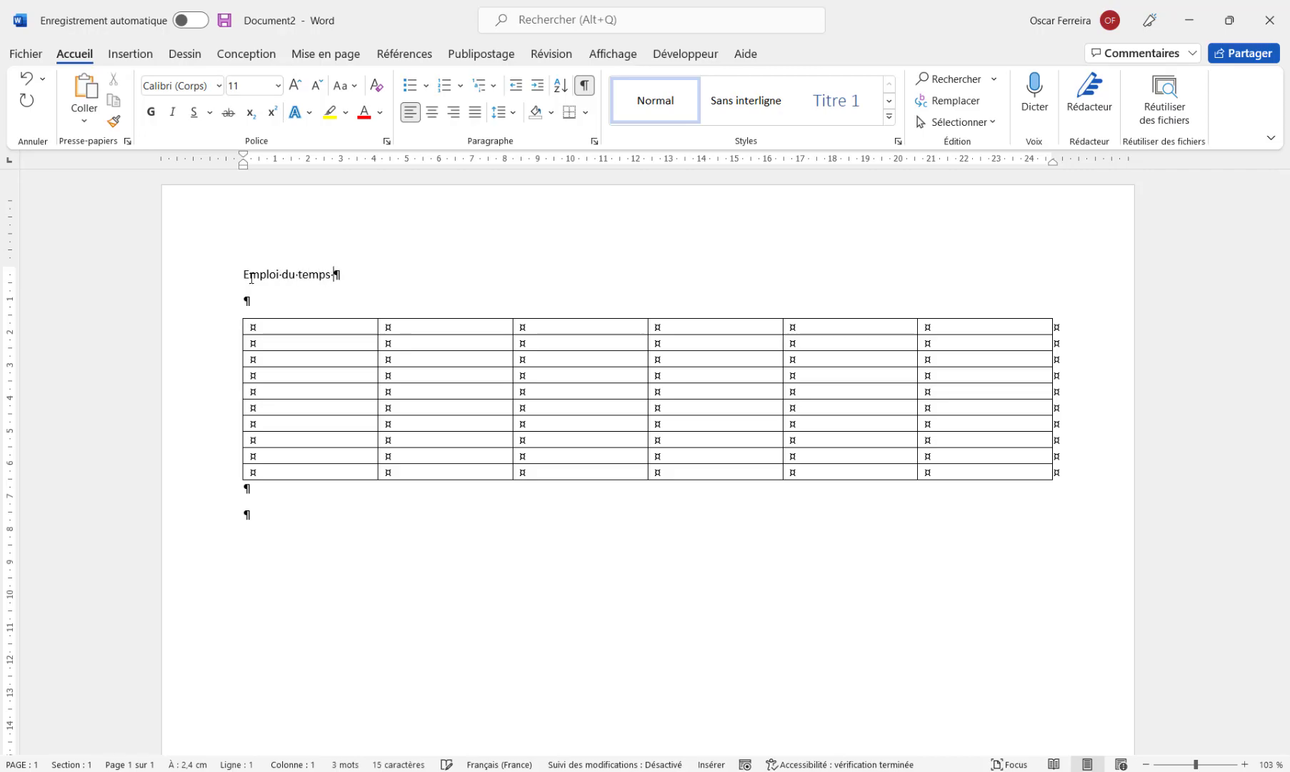
{"action": "type", "text": "Groupe 1"}
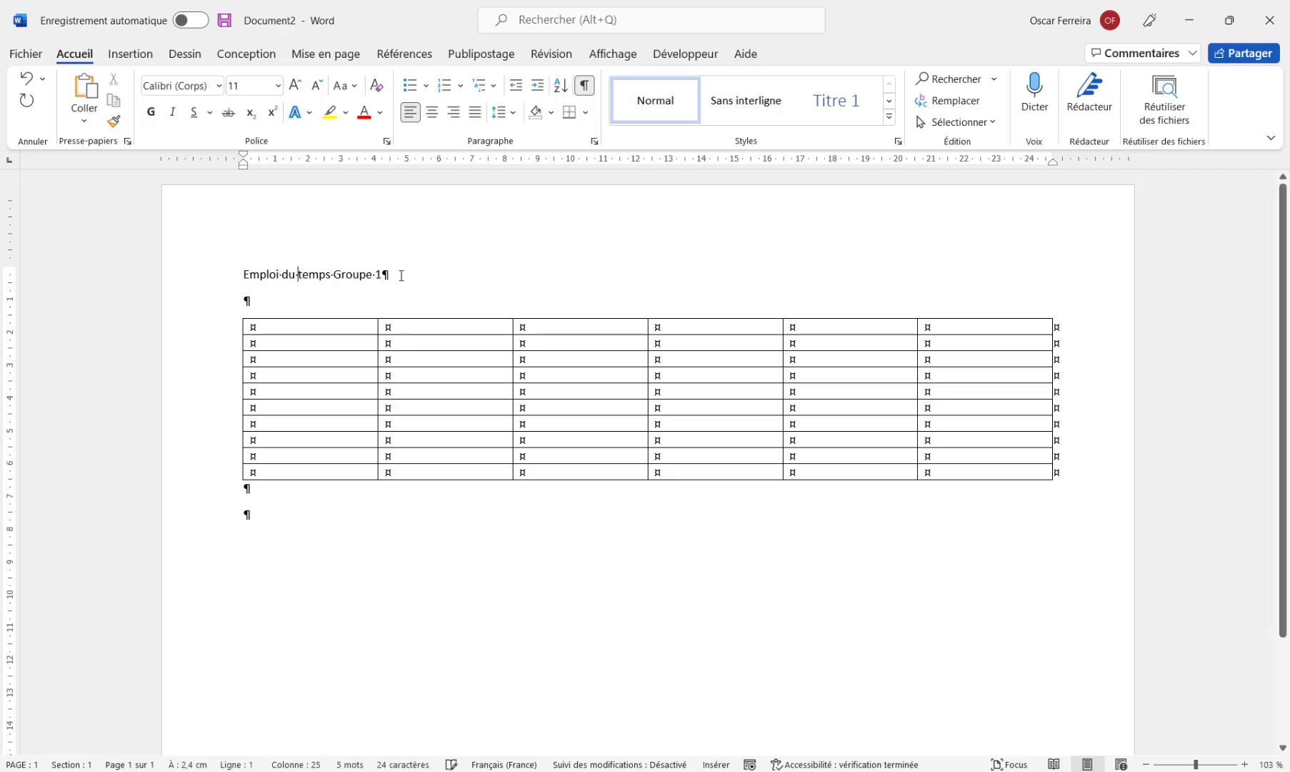
Apply blue theme-colour shading to the title paragraph
{"action": "left_click", "coordinate": [299, 274]}
{"action": "left_click", "coordinate": [553, 113]}
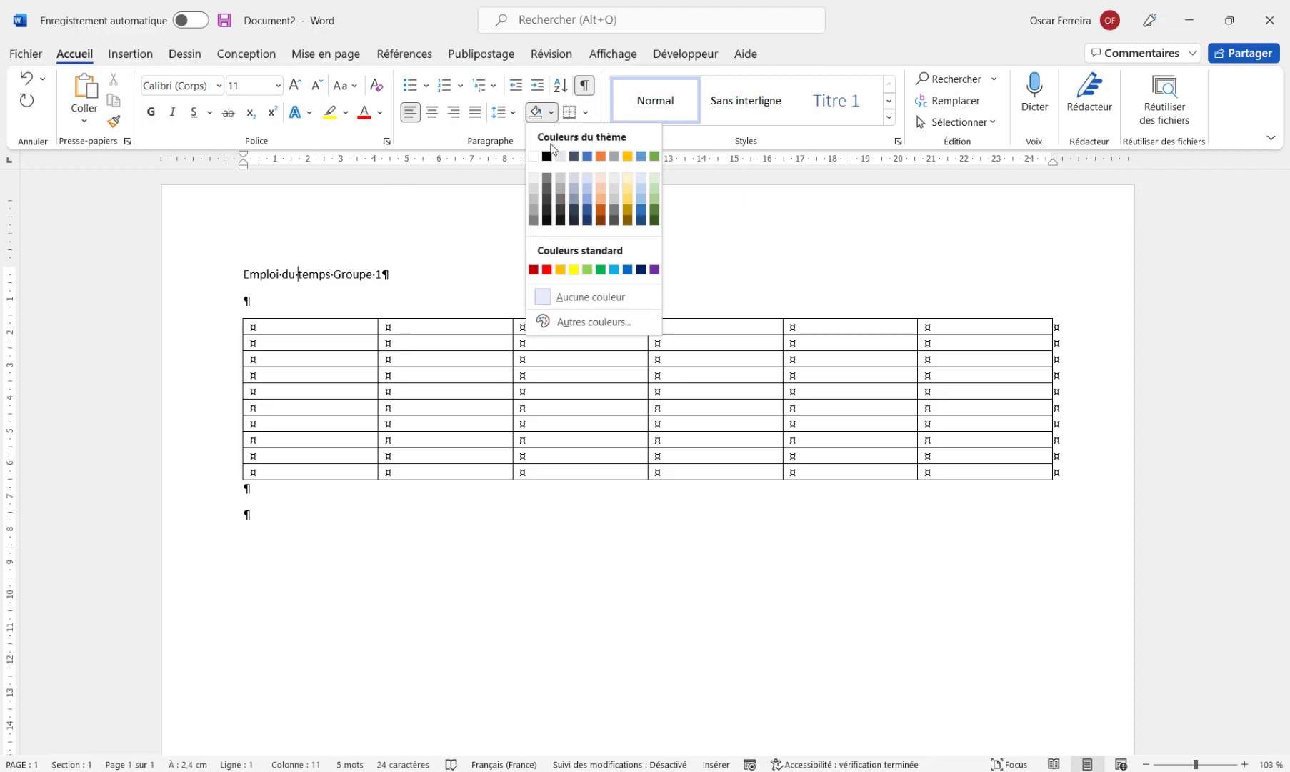
{"action": "left_click", "coordinate": [588, 157]}
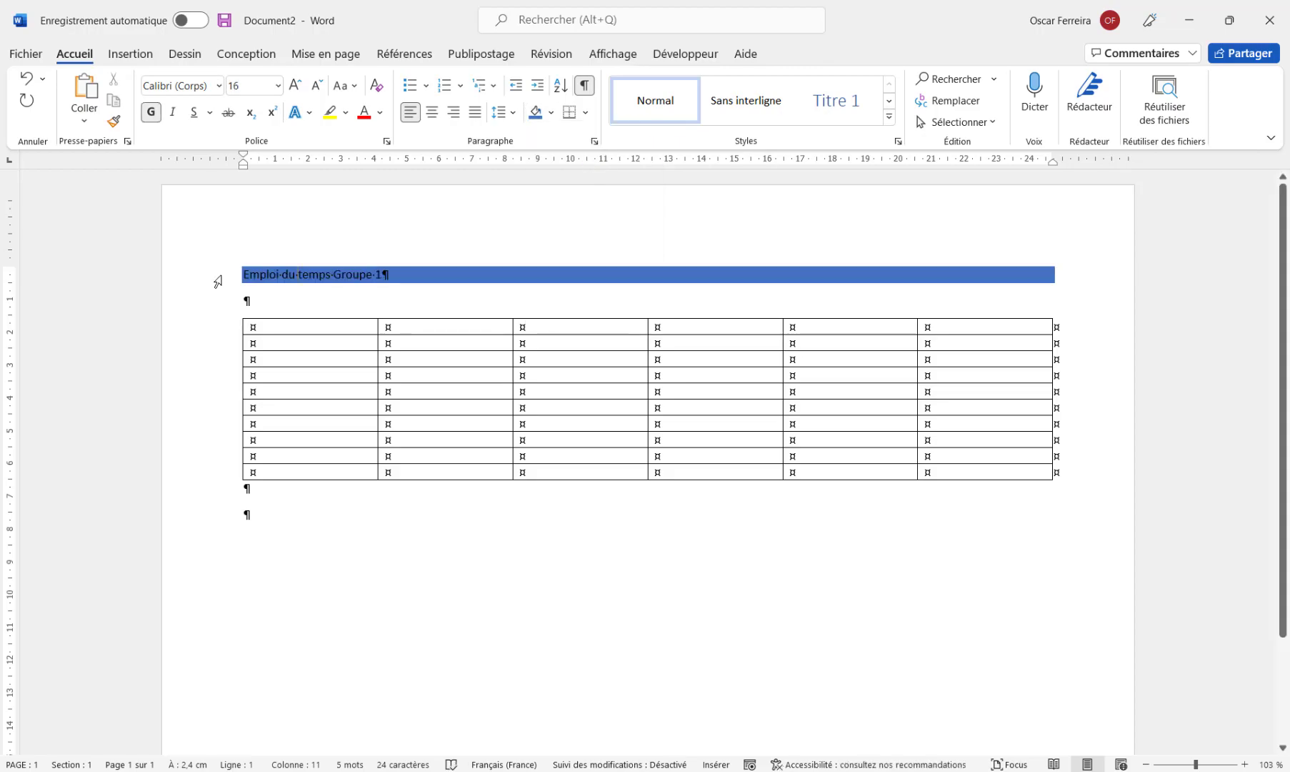
Format the title text as bold, 20 pt and white
{"action": "left_click", "coordinate": [206, 281]}
{"action": "left_click", "coordinate": [294, 85]}
{"action": "left_click", "coordinate": [295, 86]}
{"action": "left_click", "coordinate": [294, 86]}
{"action": "left_click", "coordinate": [294, 86]}
{"action": "left_click", "coordinate": [294, 86]}
{"action": "left_click", "coordinate": [155, 117]}
{"action": "left_click", "coordinate": [381, 113]}
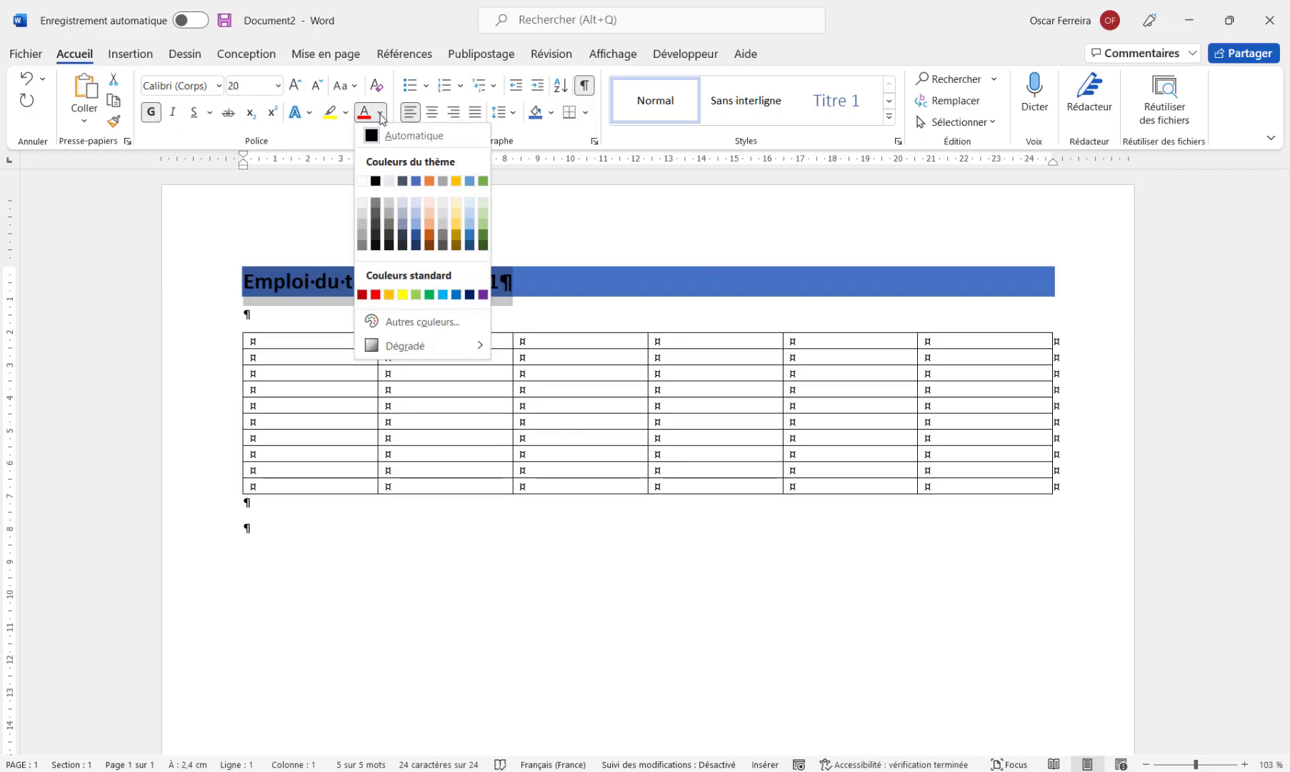
{"action": "left_click", "coordinate": [362, 181]}
Center the title and pull its right indent in to about the 12 cm mark
{"action": "left_click", "coordinate": [433, 113]}
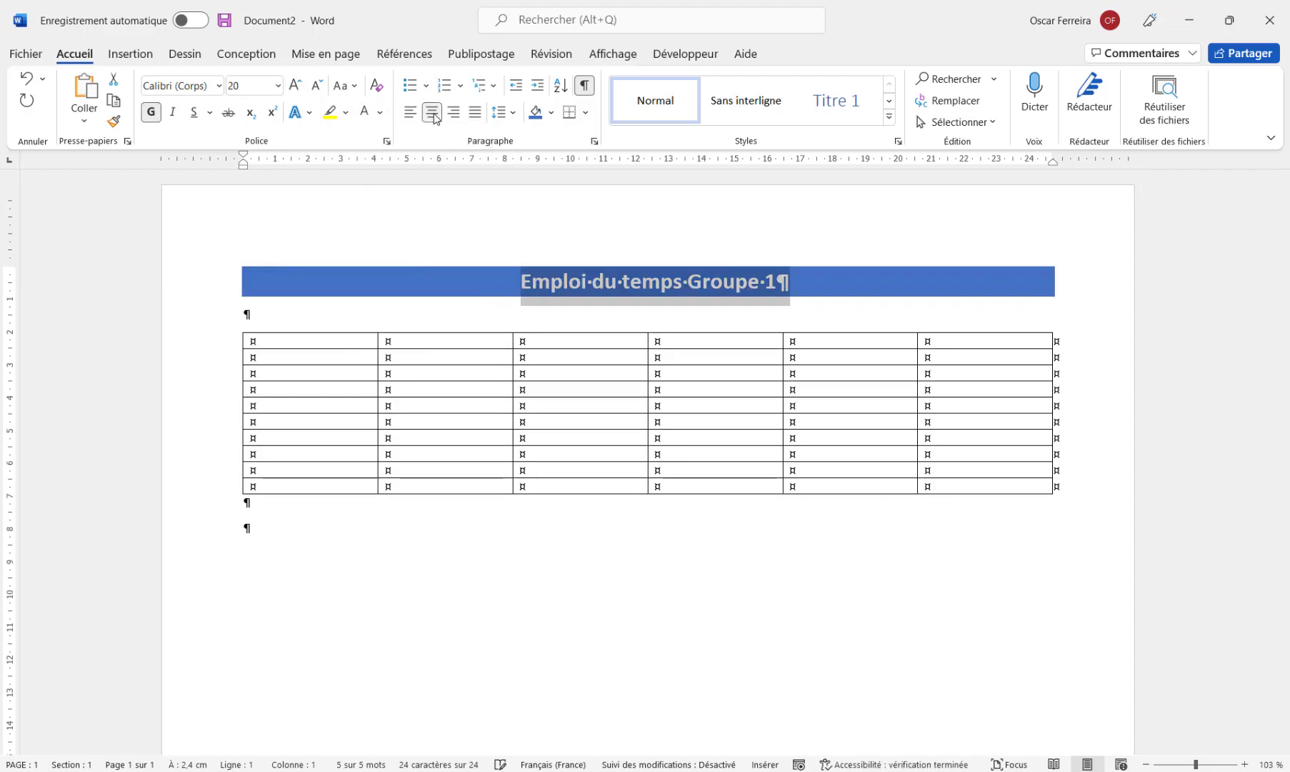
{"action": "left_click_drag", "start_coordinate": [1053, 164], "coordinate": [634, 182]}
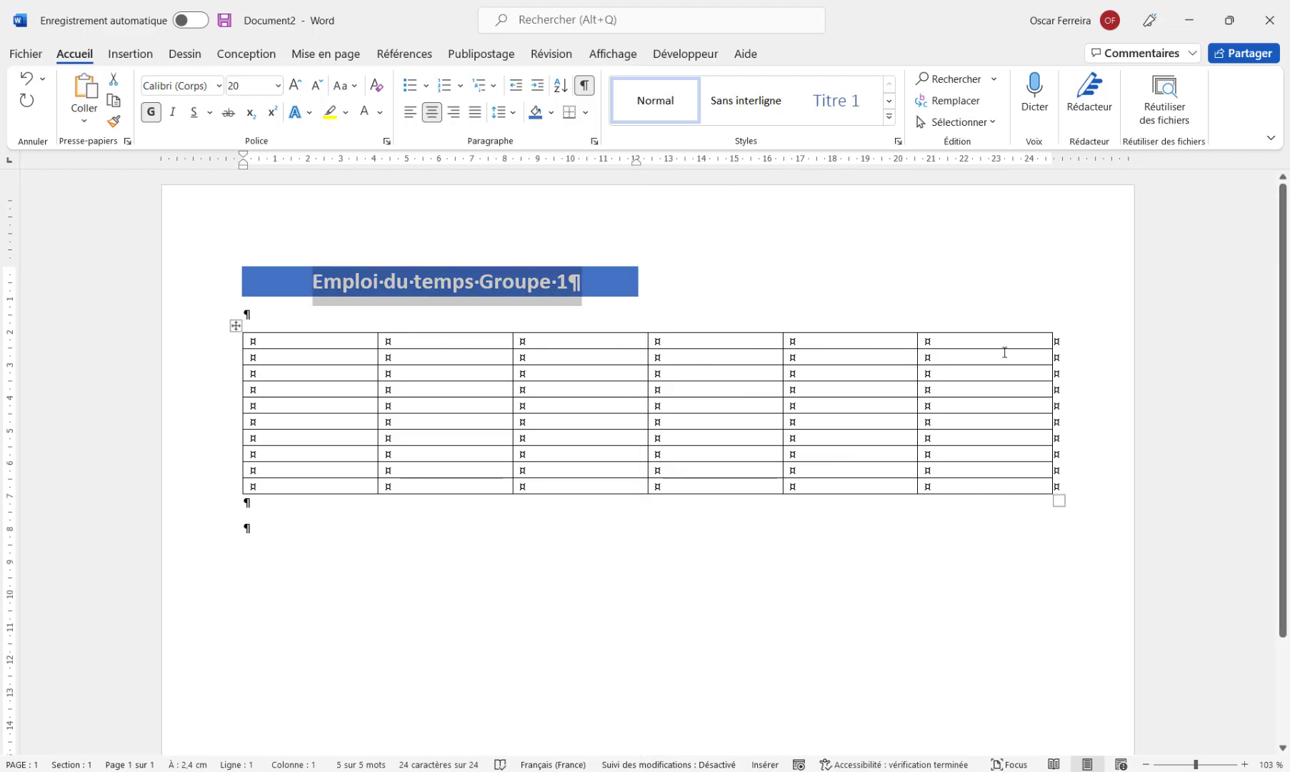
Check the column width of the header row's second cell
{"action": "left_click_drag", "start_coordinate": [495, 358], "coordinate": [986, 487]}
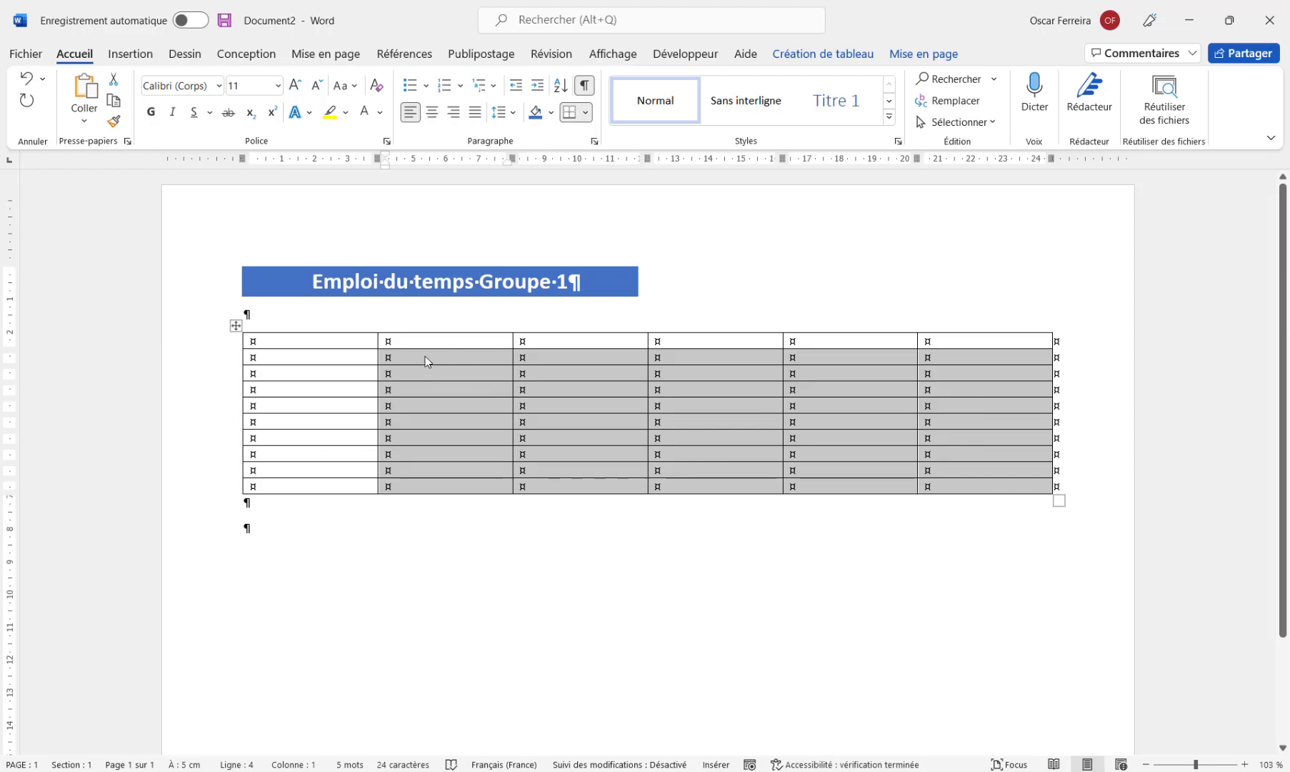
{"action": "left_click", "coordinate": [416, 340]}
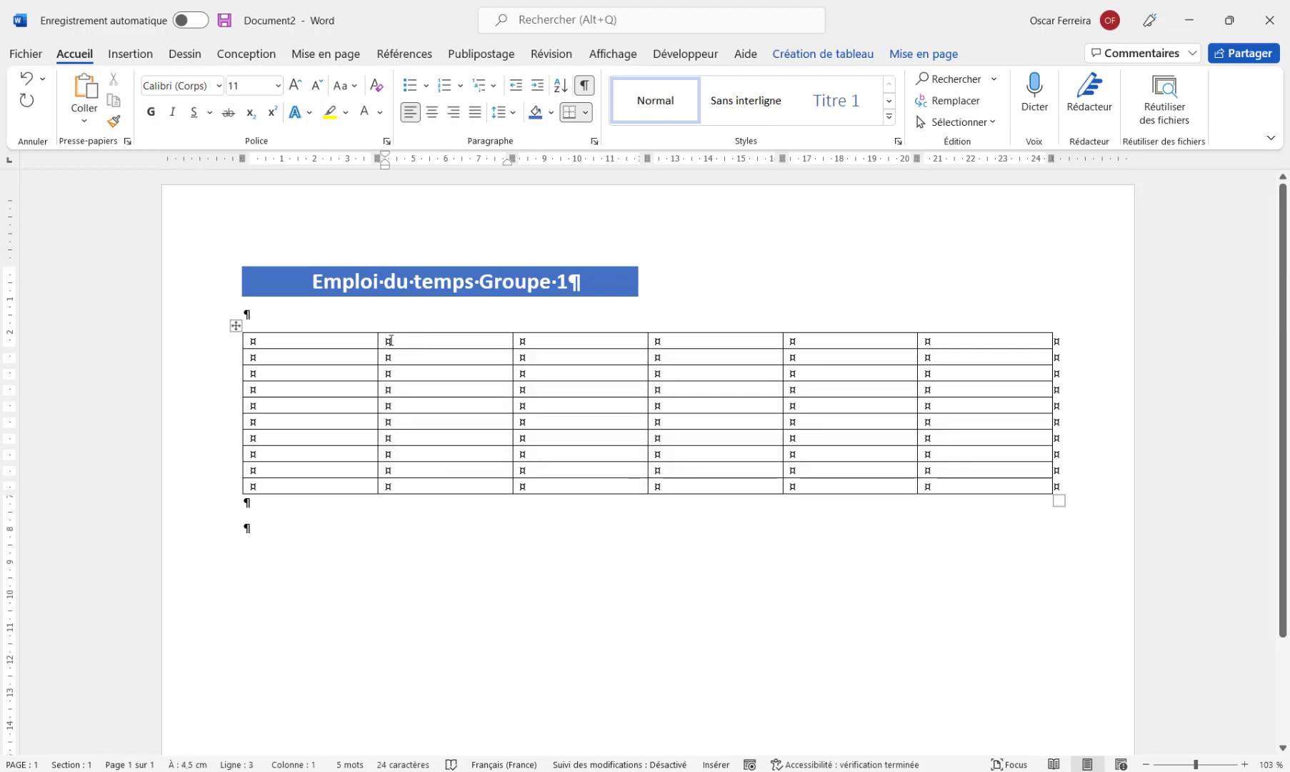
{"action": "left_click", "coordinate": [926, 57]}
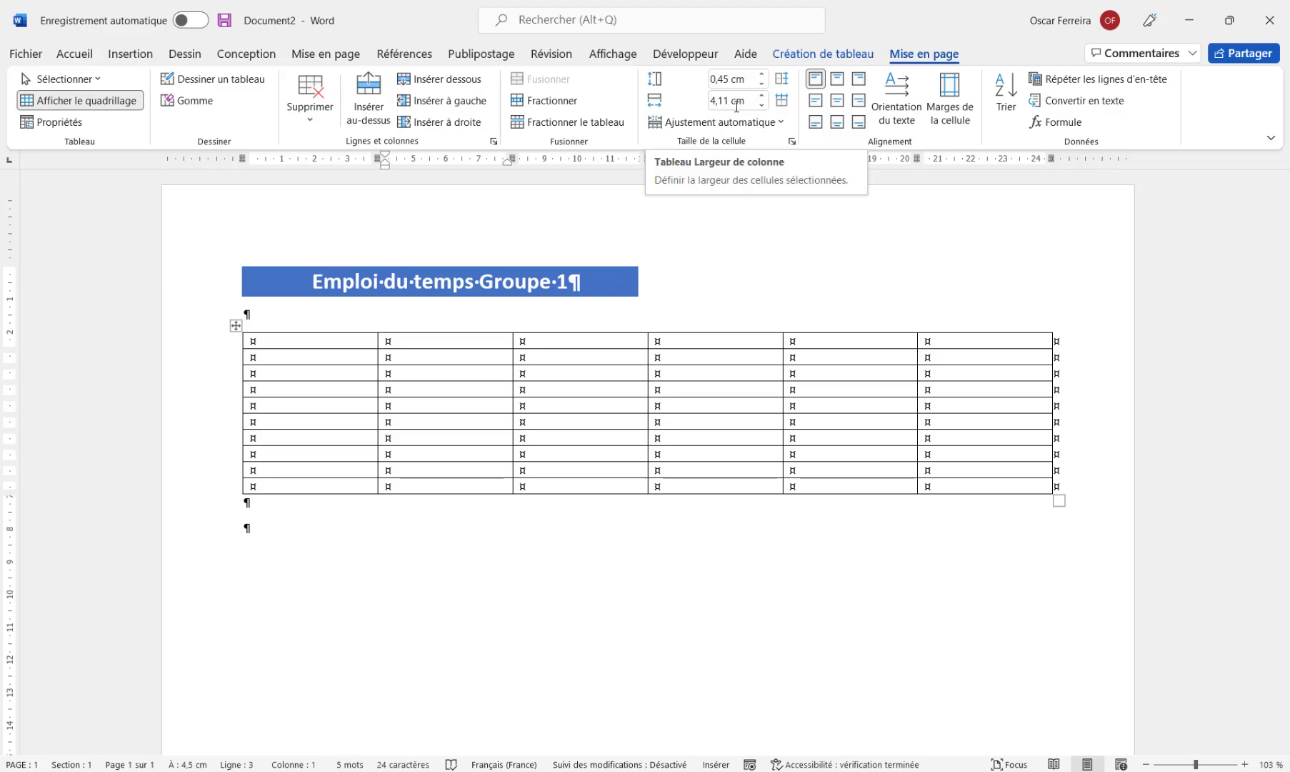
Split the cells below the header row and beside the first column into 10 columns and 9 rows, merging them before splitting
{"action": "left_click_drag", "start_coordinate": [438, 355], "coordinate": [960, 486]}
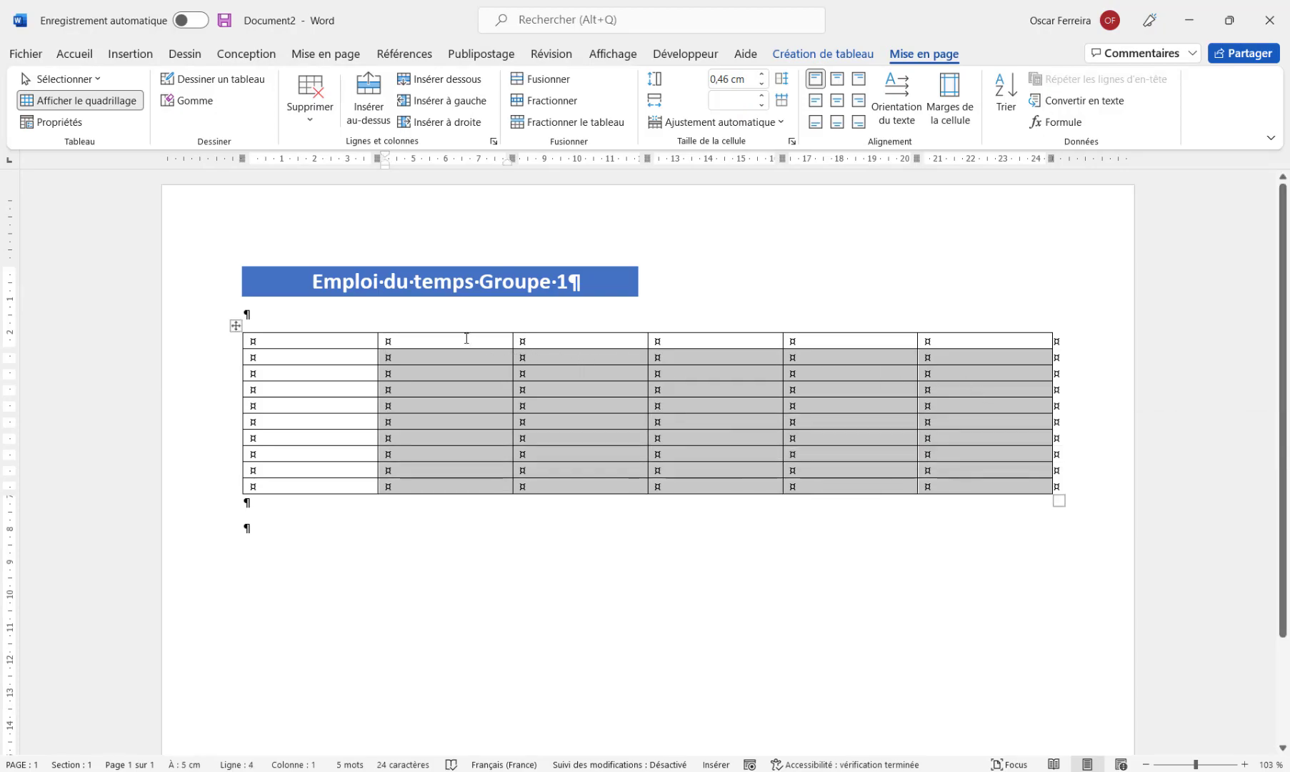
{"action": "left_click", "coordinate": [546, 101]}
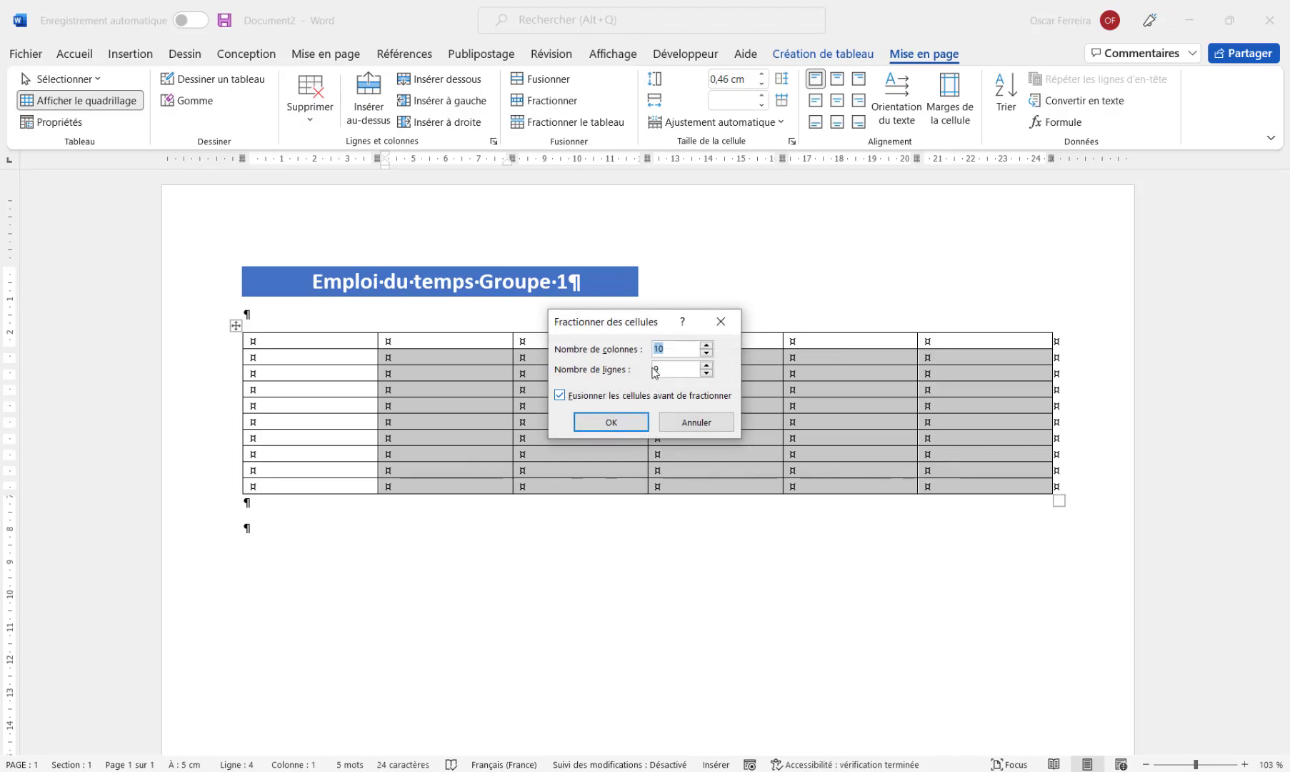
{"action": "left_click", "coordinate": [619, 425]}
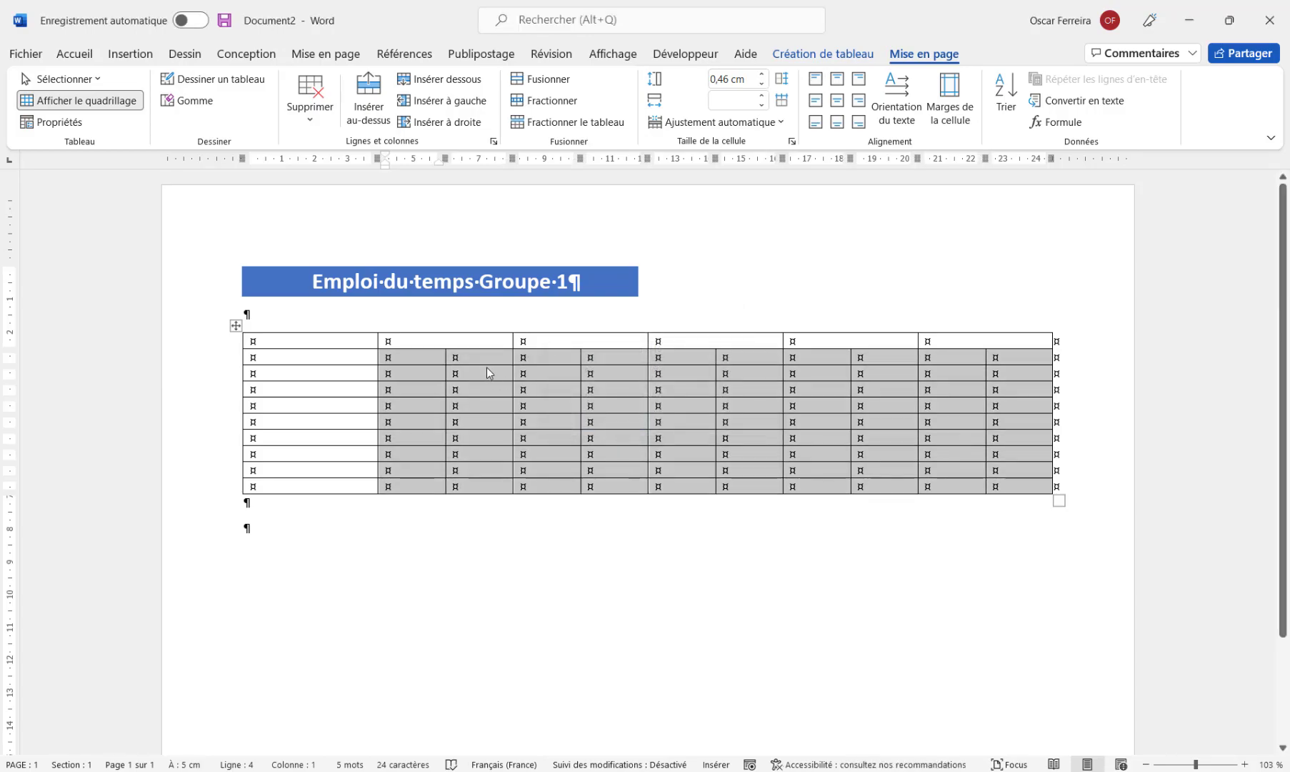
{"action": "left_click", "coordinate": [458, 372]}
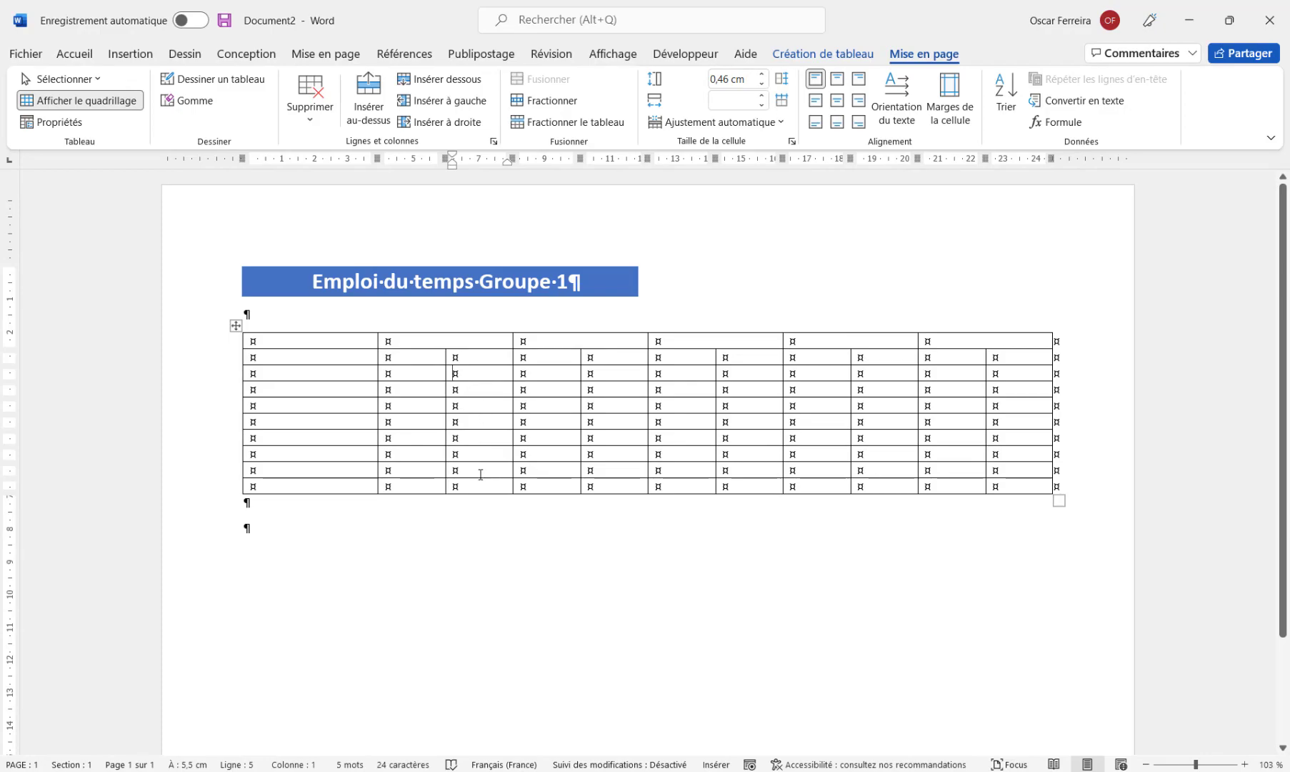
Set the width of the second column's cells below the header row to 3,11 cm
{"action": "left_click_drag", "start_coordinate": [416, 359], "coordinate": [413, 486]}
{"action": "left_click", "coordinate": [723, 100]}
{"action": "type", "text": "3,11"}
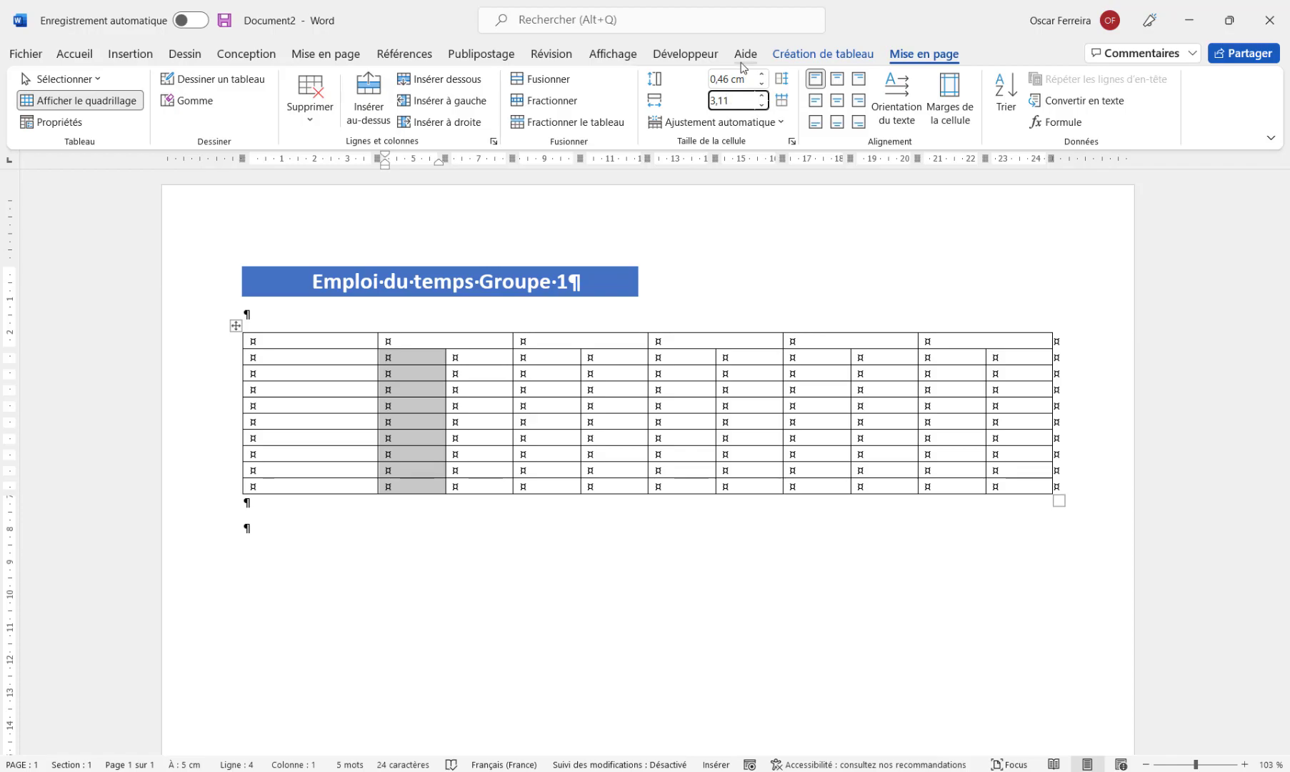
{"action": "key", "text": "Return"}
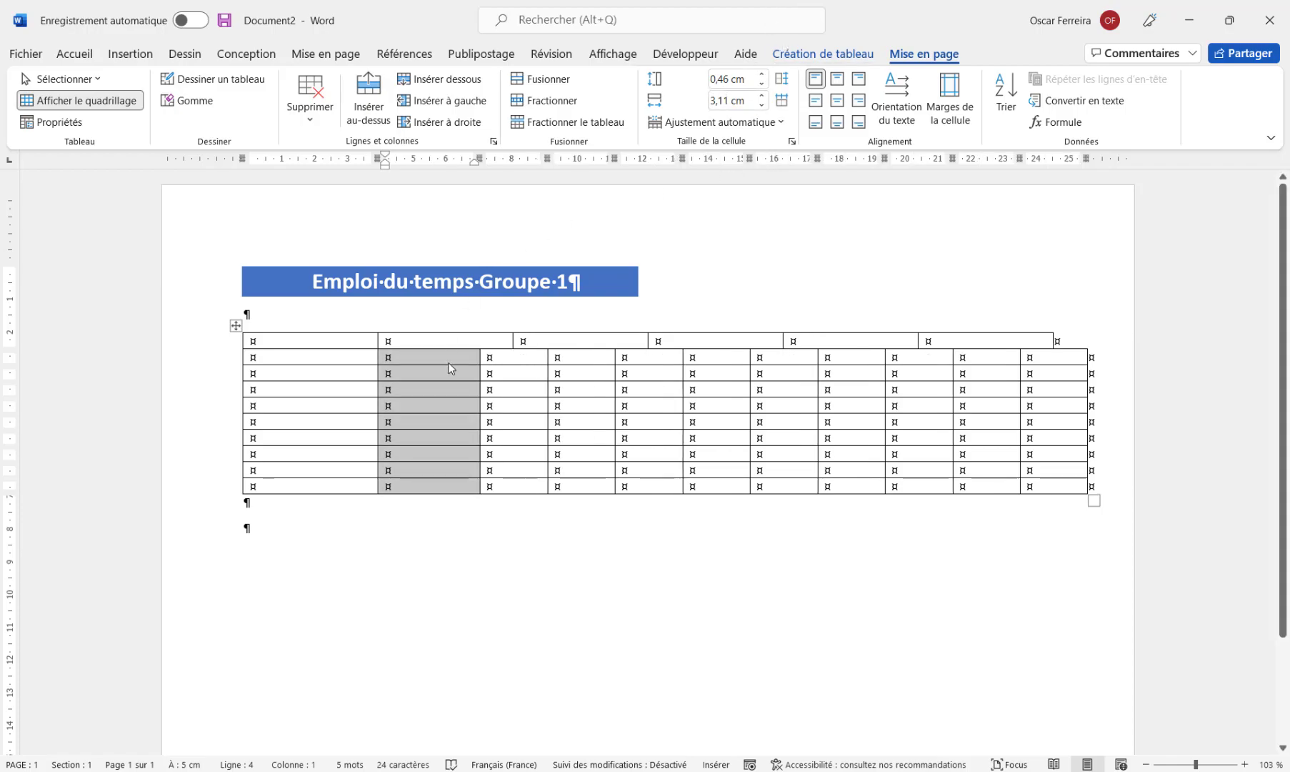
Repeat the 3,11 cm width on the body cells of the fourth, sixth, eighth and tenth columns
{"action": "left_click_drag", "start_coordinate": [572, 356], "coordinate": [574, 486]}
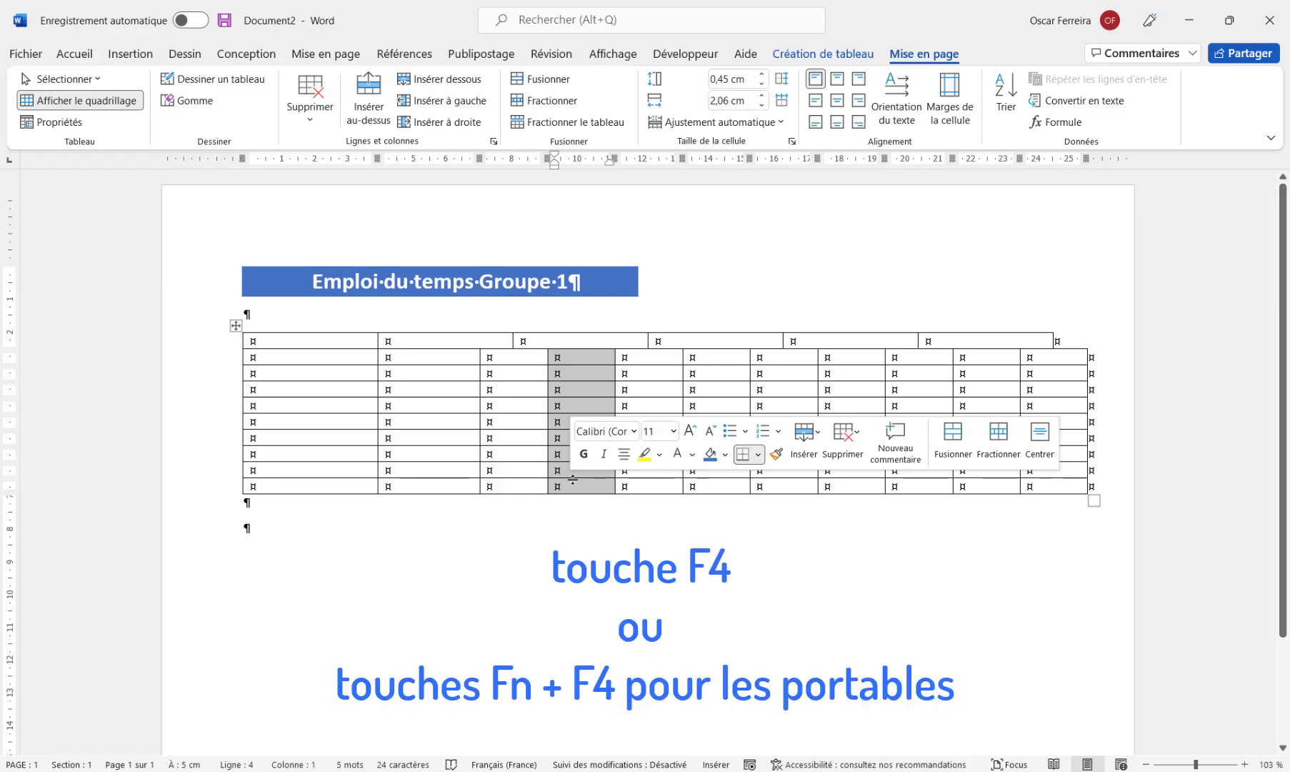
{"action": "key", "text": "F4"}
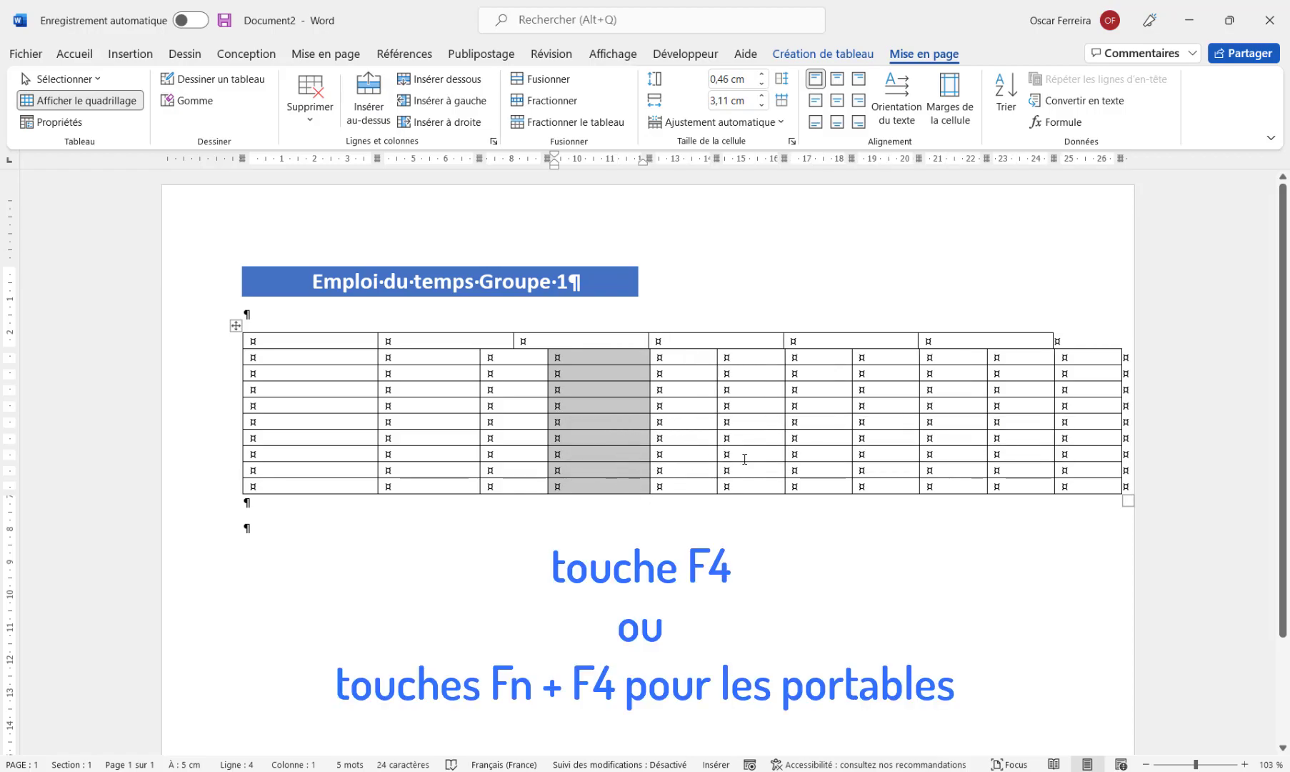
{"action": "left_click_drag", "start_coordinate": [746, 363], "coordinate": [746, 489]}
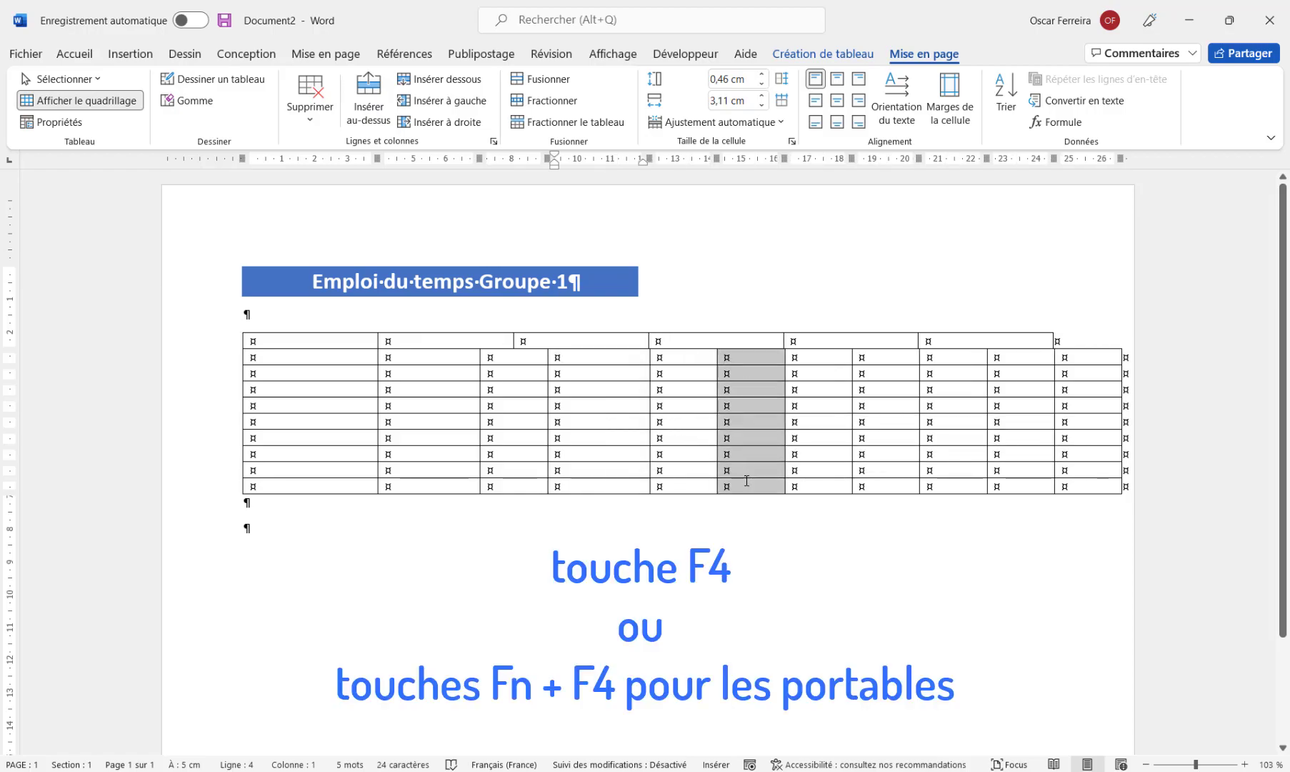
{"action": "key", "text": "F4"}
{"action": "left_click_drag", "start_coordinate": [912, 361], "coordinate": [914, 489]}
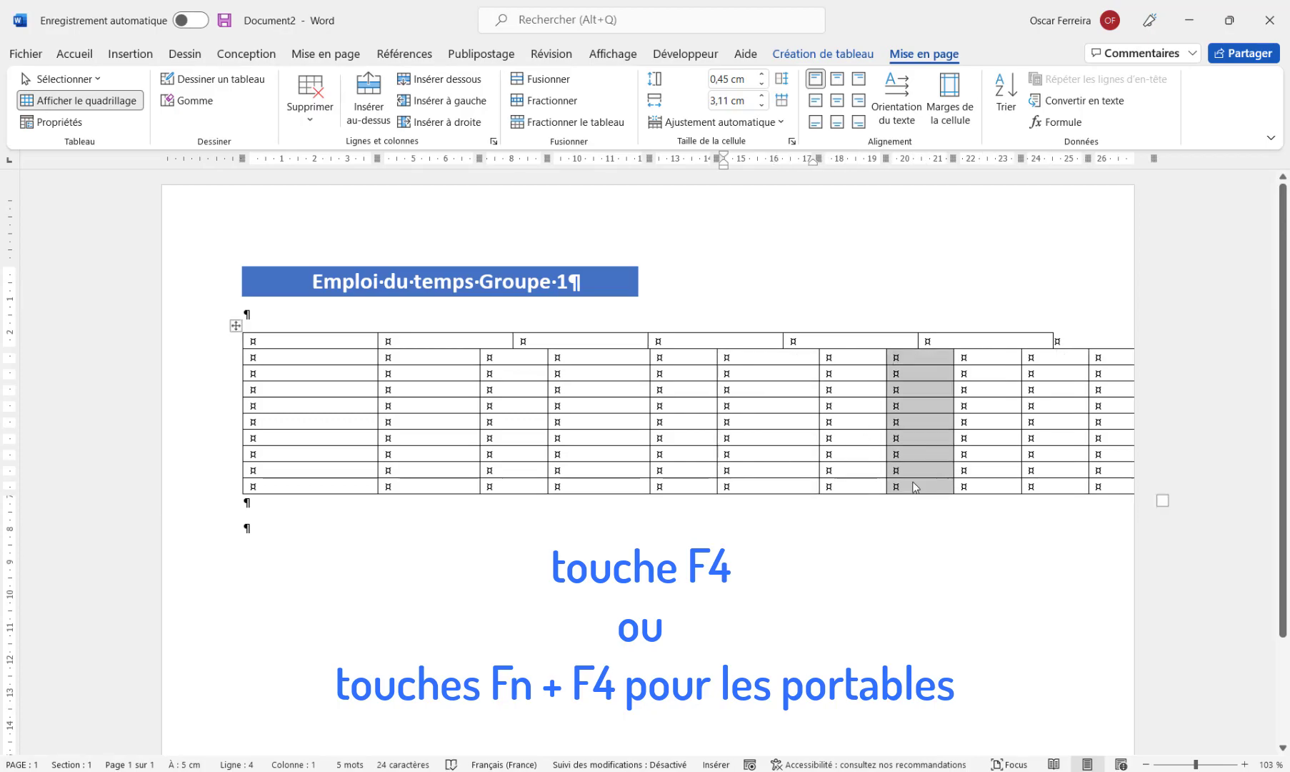
{"action": "key", "text": "F4"}
{"action": "left_click_drag", "start_coordinate": [1083, 360], "coordinate": [1074, 489]}
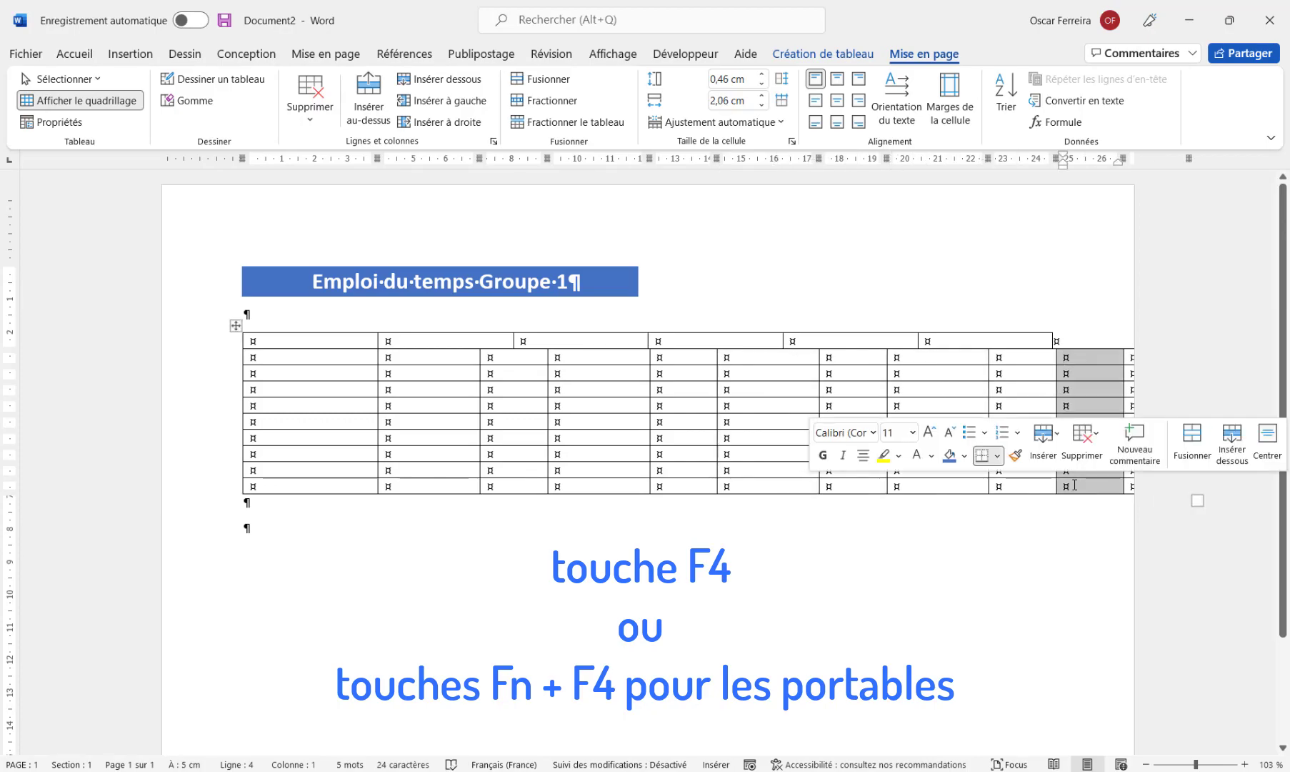
{"action": "key", "text": "F4"}
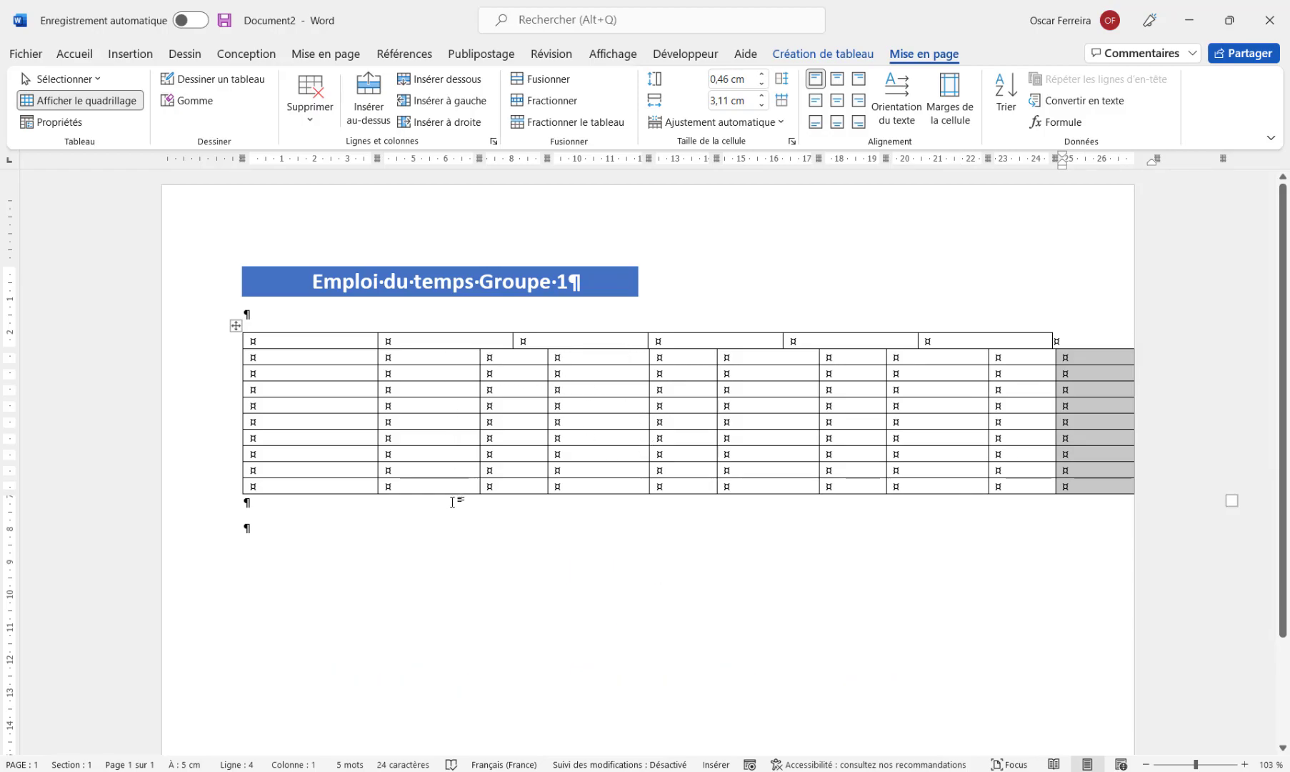
Set the width of the third column's cells below the header row to 1 cm
{"action": "left_click_drag", "start_coordinate": [508, 358], "coordinate": [508, 489]}
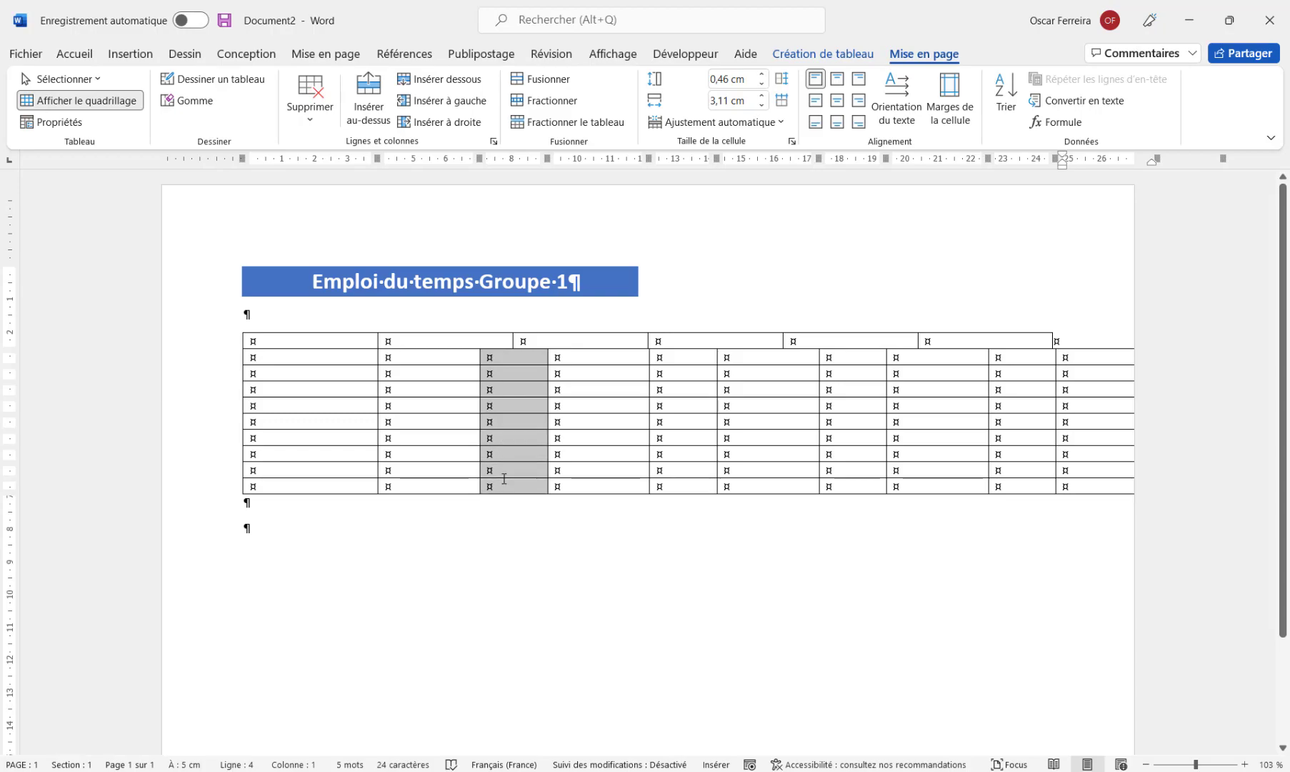
{"action": "left_click", "coordinate": [750, 101]}
{"action": "type", "text": "1"}
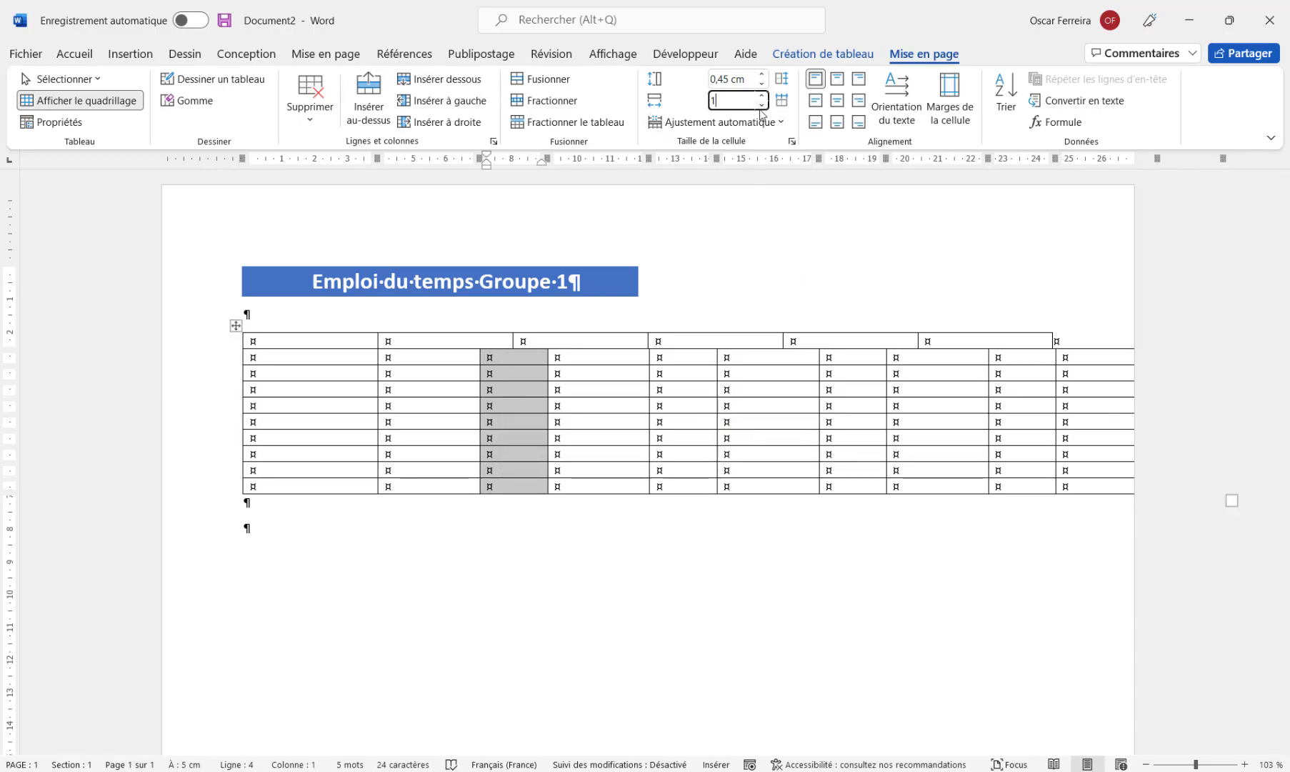
{"action": "key", "text": "Return"}
Repeat the 1 cm width on the body cells of the fifth, seventh, ninth and eleventh columns
{"action": "left_click_drag", "start_coordinate": [648, 360], "coordinate": [635, 488]}
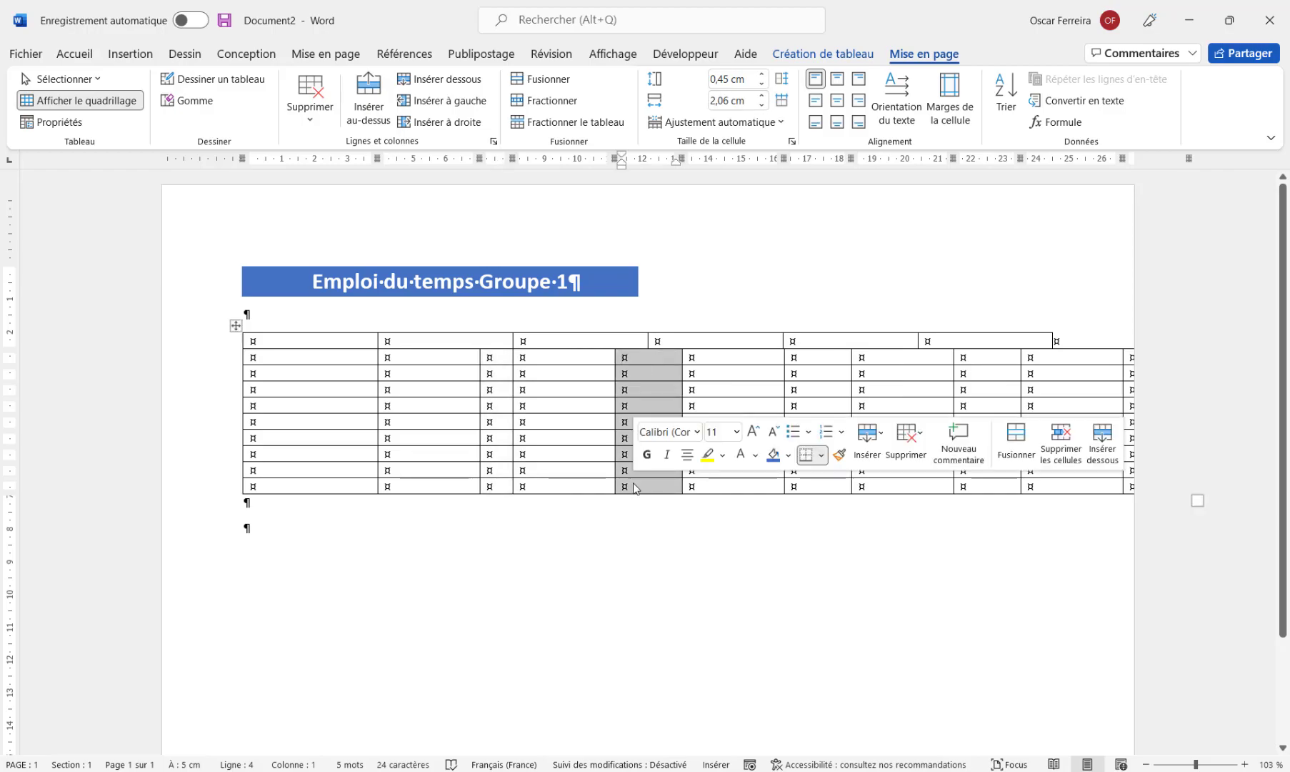
{"action": "key", "text": "F4"}
{"action": "left_click", "coordinate": [762, 357]}
{"action": "key", "text": "F4"}
{"action": "left_click_drag", "start_coordinate": [901, 360], "coordinate": [902, 487]}
{"action": "key", "text": "F4"}
{"action": "left_click_drag", "start_coordinate": [1053, 361], "coordinate": [1056, 487]}
{"action": "key", "text": "F4"}
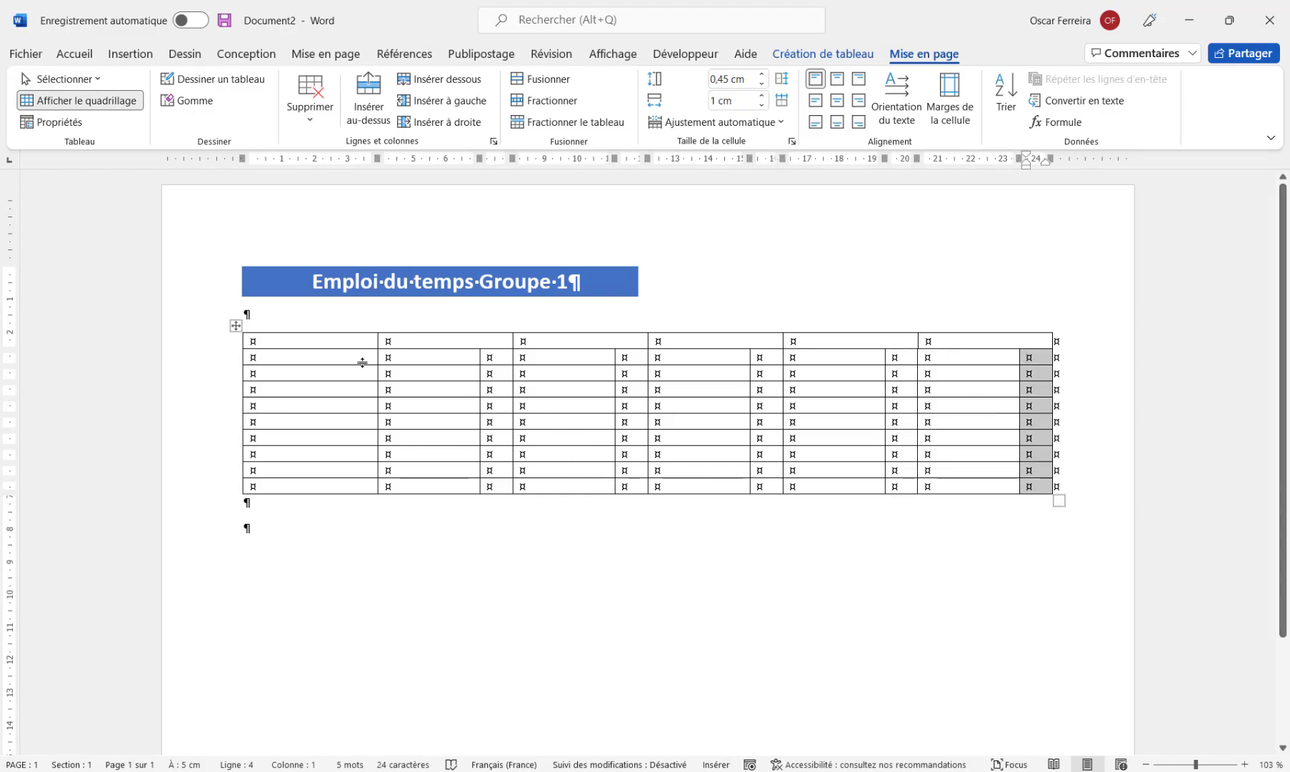
Set the row height of the whole table to 1 cm
{"action": "left_click", "coordinate": [236, 328]}
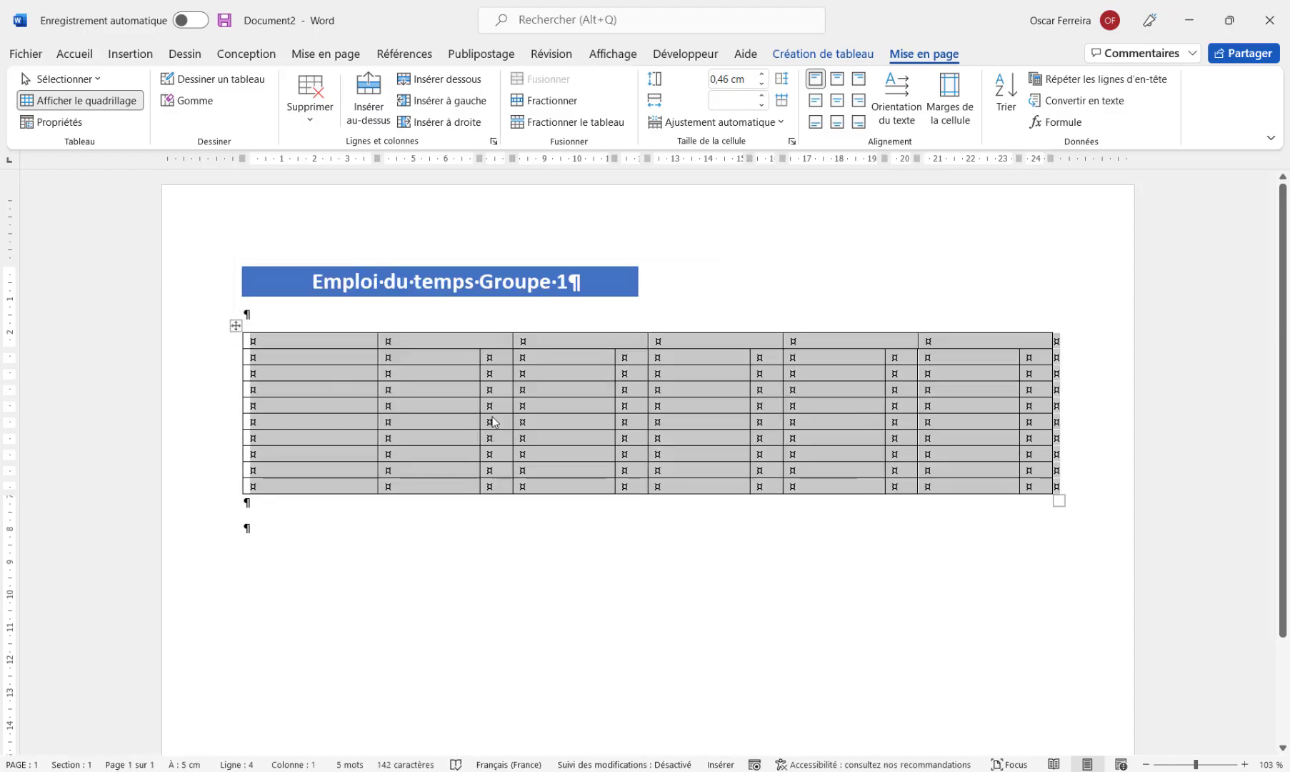
{"action": "left_click", "coordinate": [745, 79]}
{"action": "type", "text": "1"}
{"action": "left_click", "coordinate": [431, 449]}
{"action": "left_click", "coordinate": [474, 345]}
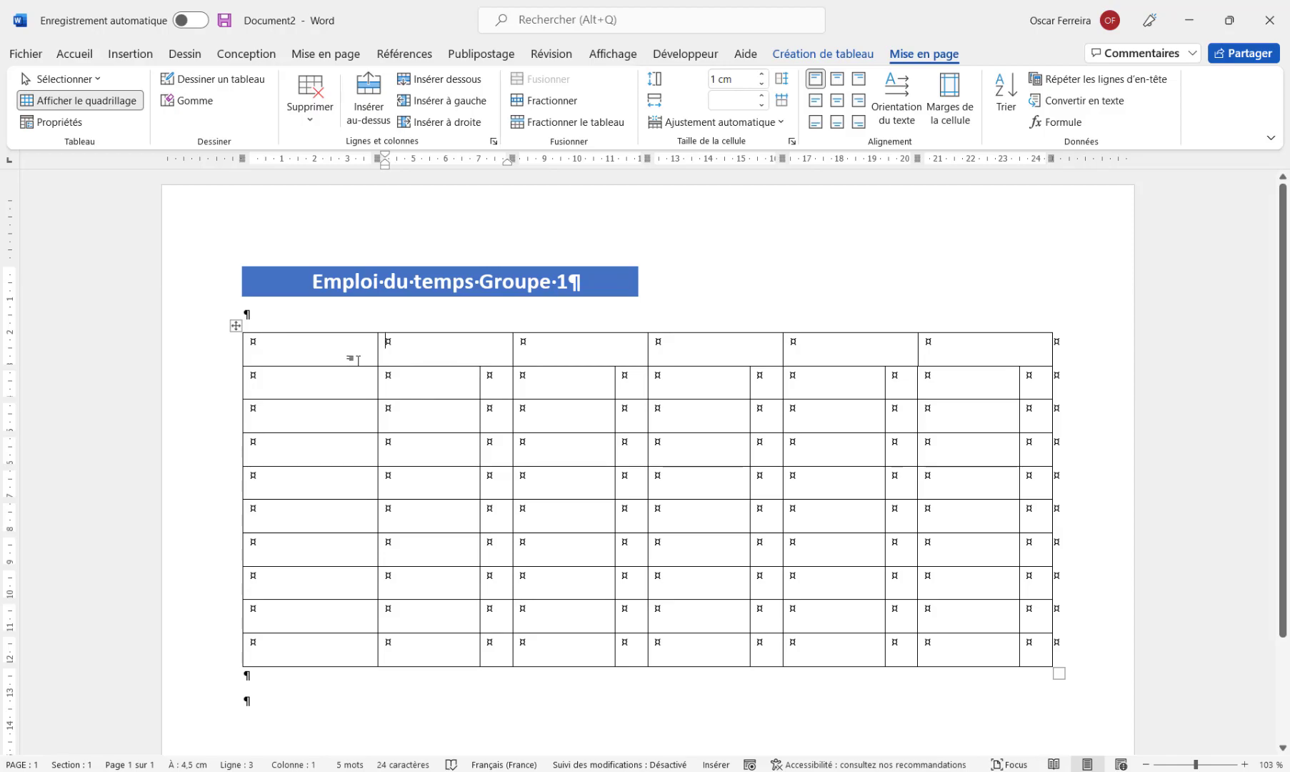
Preview the page without formatting marks and turn the marks back on
{"action": "left_click", "coordinate": [75, 55]}
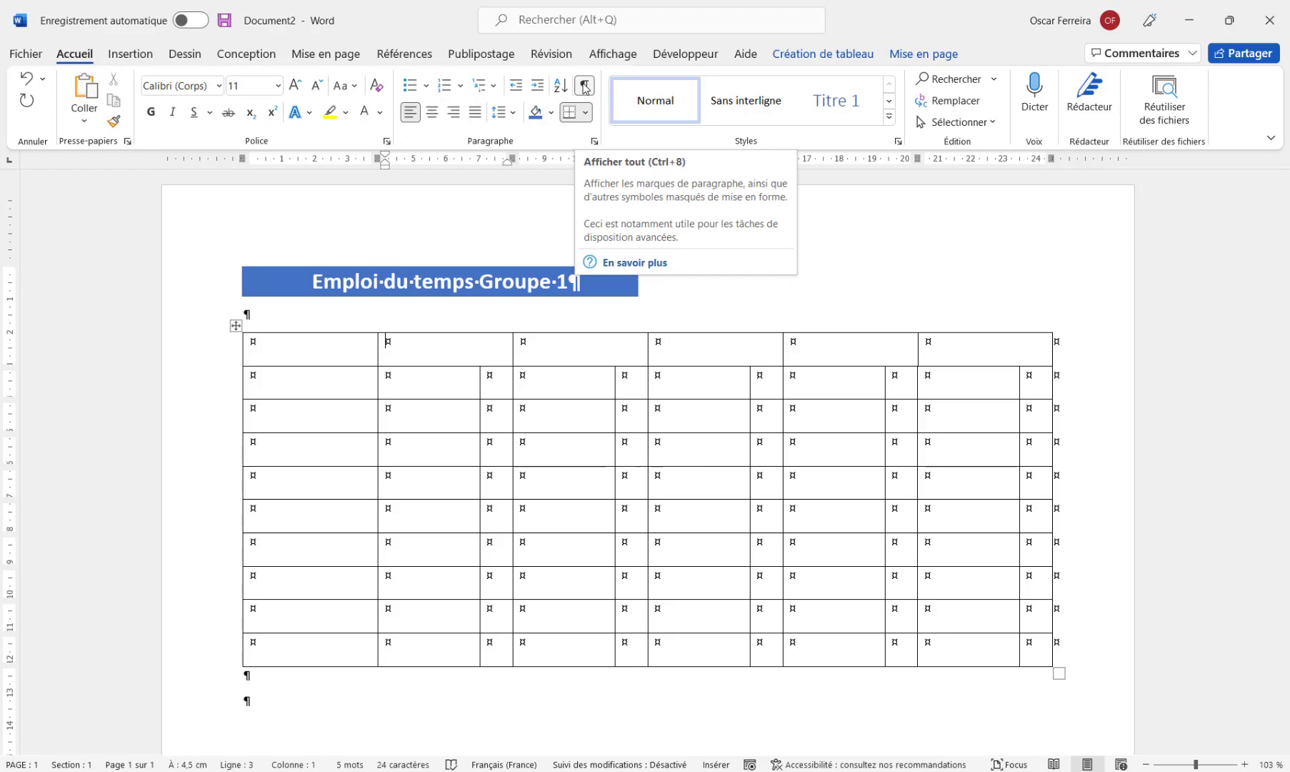
{"action": "left_click", "coordinate": [584, 86]}
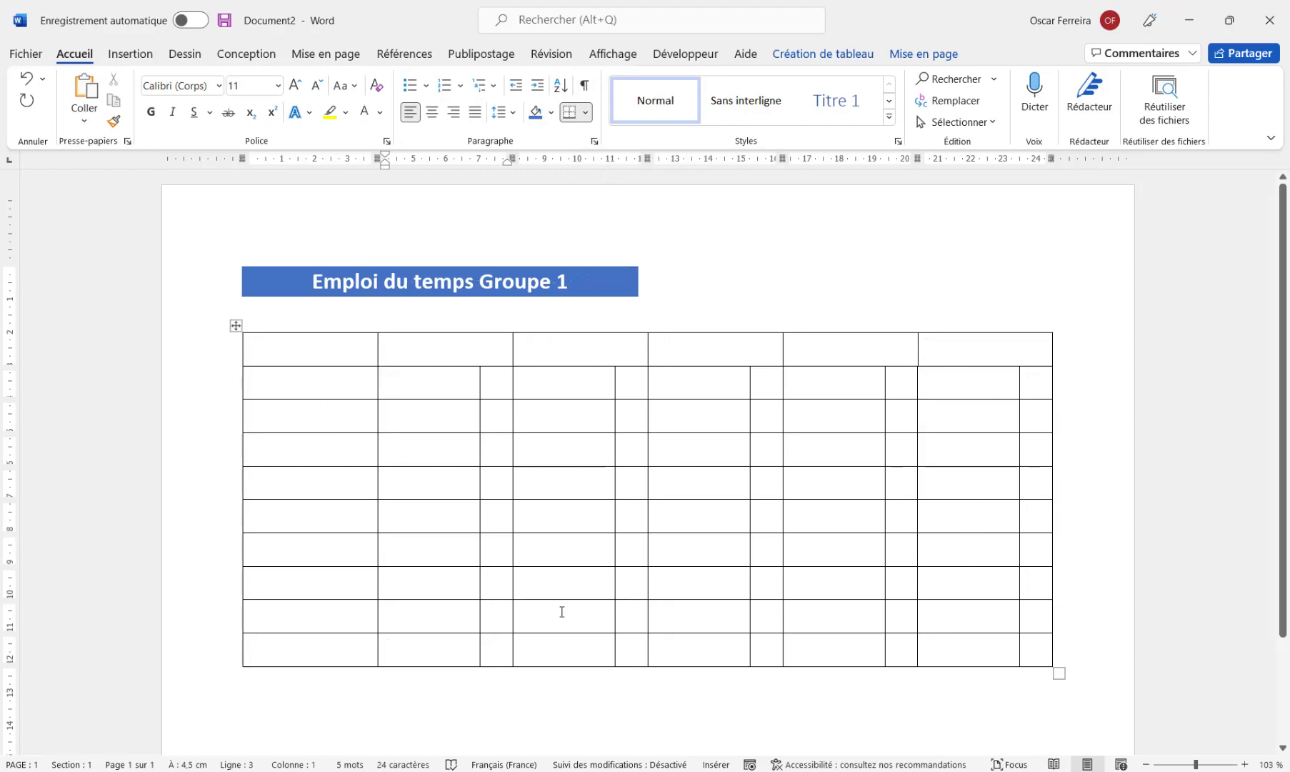
{"action": "left_click", "coordinate": [584, 86]}
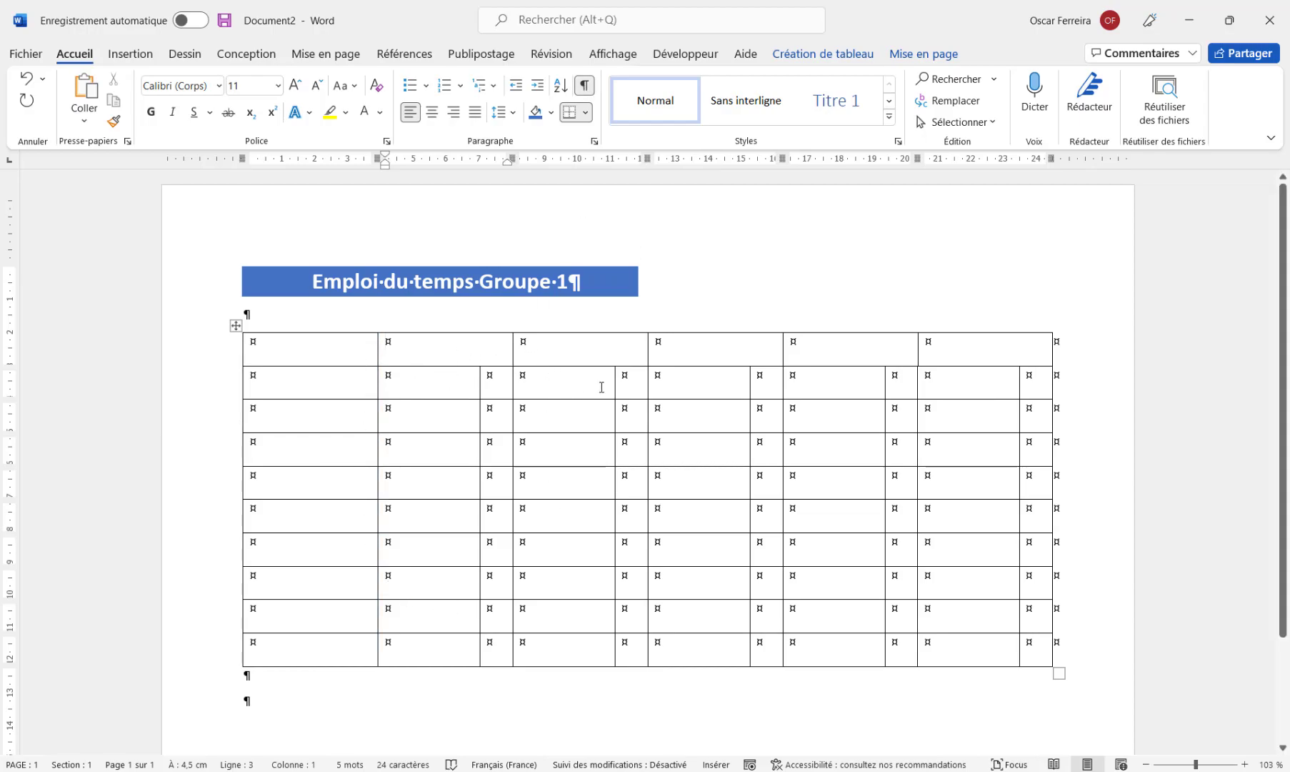
Center the header row's cells and the first column's cells both horizontally and vertically
{"action": "left_click", "coordinate": [923, 54]}
{"action": "left_click_drag", "start_coordinate": [363, 346], "coordinate": [1015, 346]}
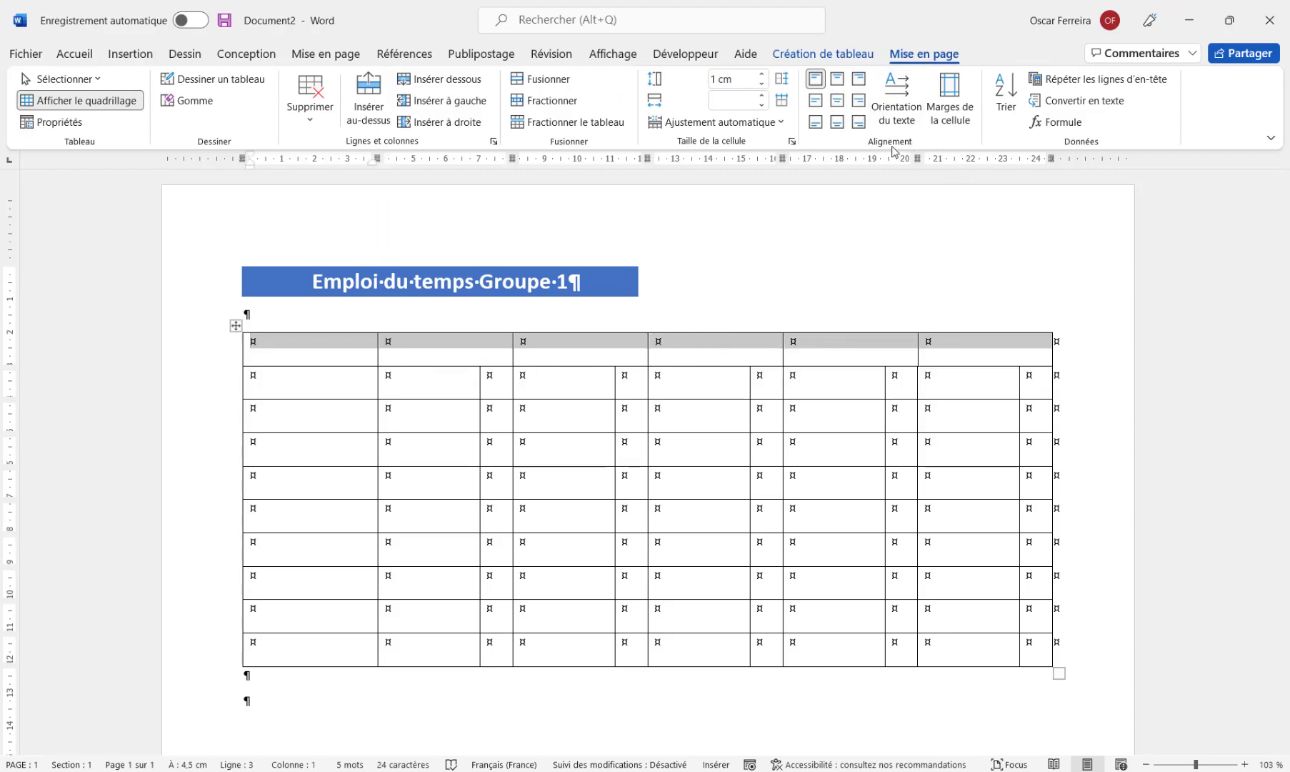
{"action": "left_click", "coordinate": [838, 102]}
{"action": "left_click_drag", "start_coordinate": [331, 385], "coordinate": [314, 639]}
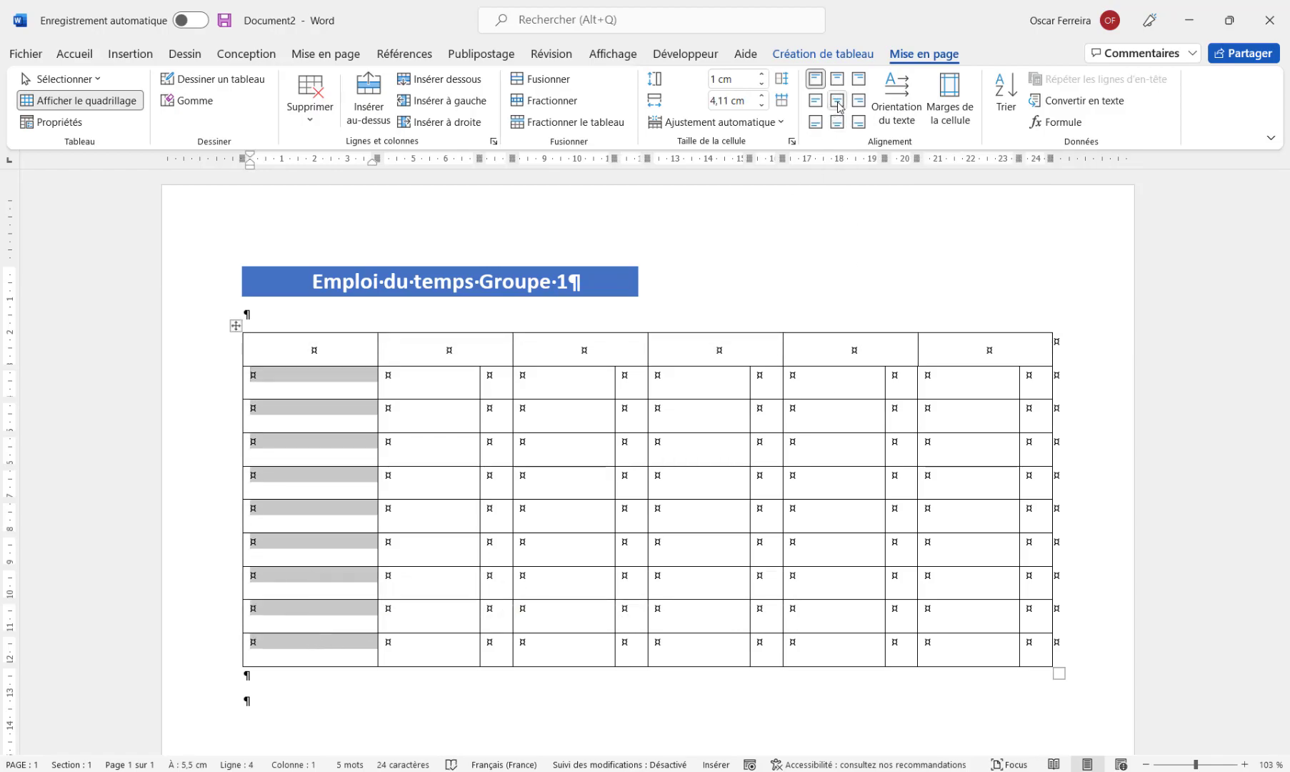
{"action": "left_click", "coordinate": [838, 104]}
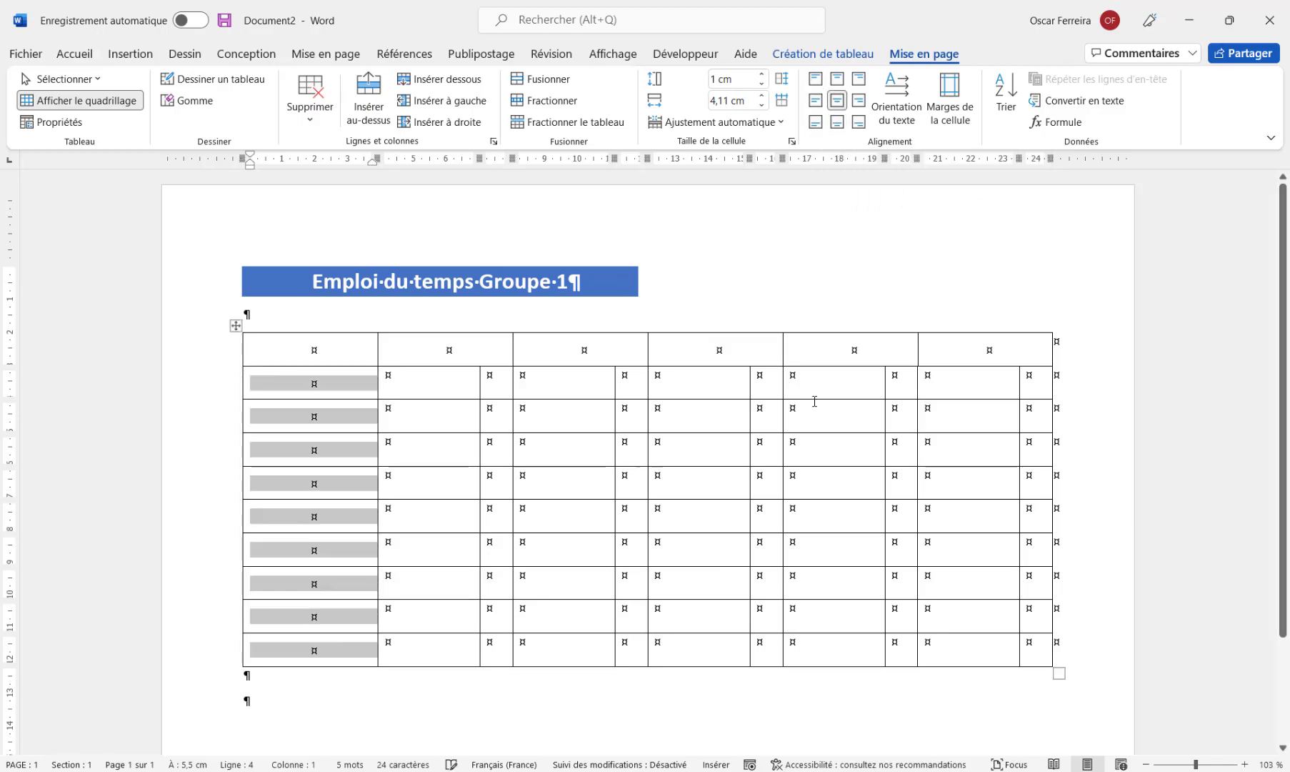
Align the contents of all five narrow 1 cm columns to the bottom right of their cells
{"action": "left_click", "coordinate": [489, 377]}
{"action": "left_click_drag", "start_coordinate": [491, 413], "coordinate": [493, 643]}
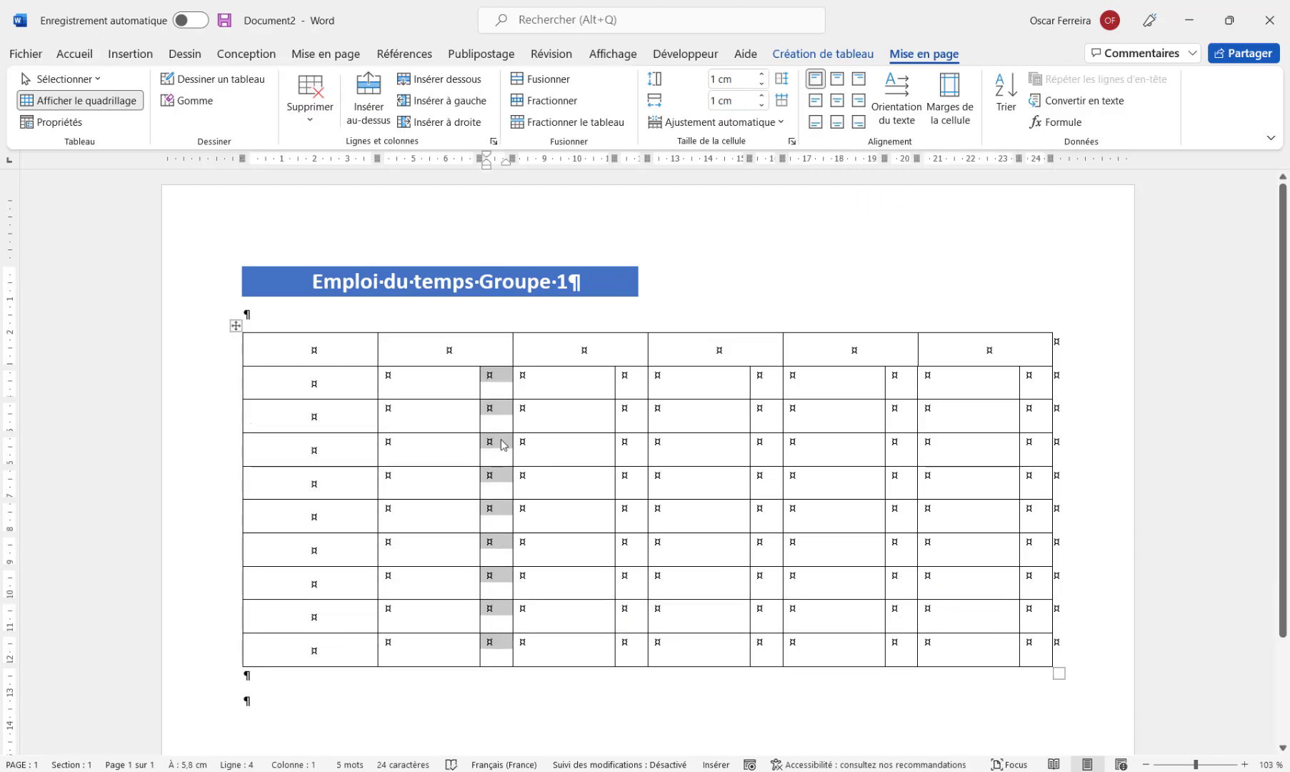
{"action": "left_click", "coordinate": [861, 127]}
{"action": "left_click_drag", "start_coordinate": [626, 377], "coordinate": [625, 641]}
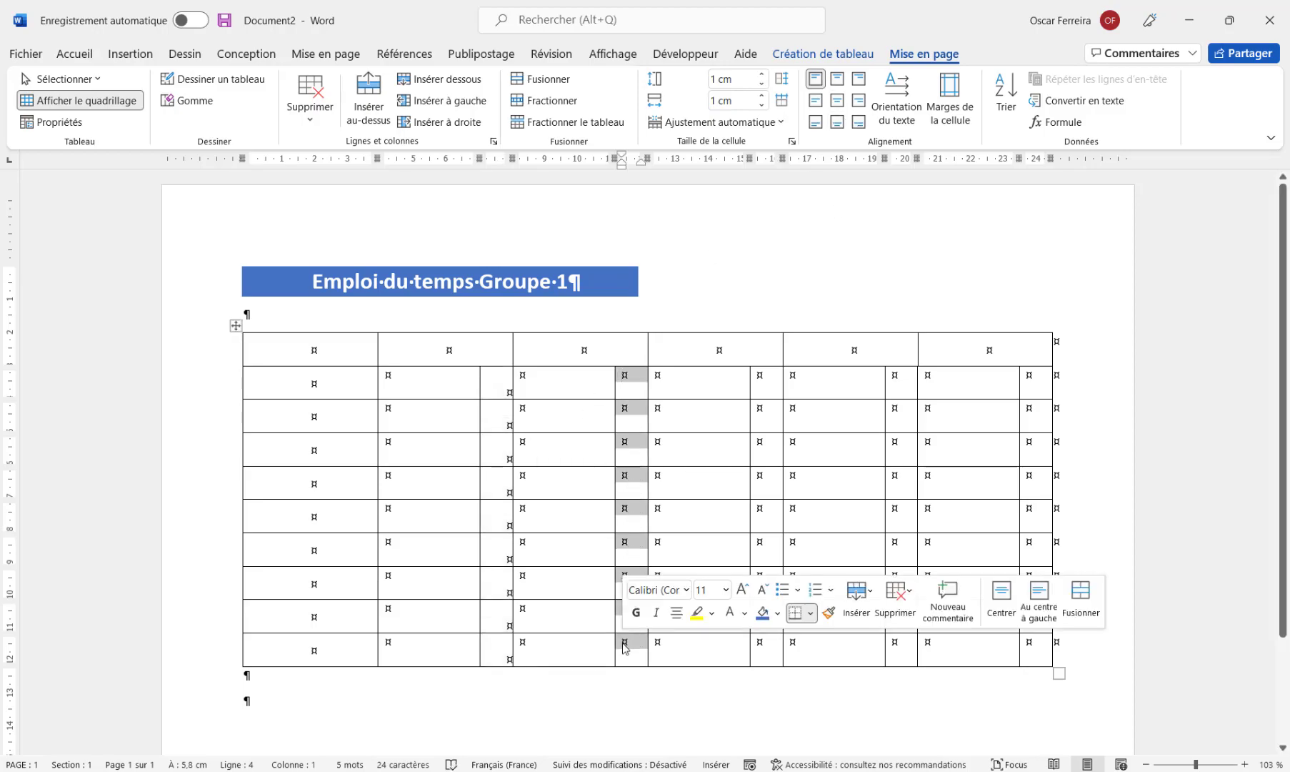
{"action": "key", "text": "F4"}
{"action": "left_click_drag", "start_coordinate": [775, 379], "coordinate": [772, 643]}
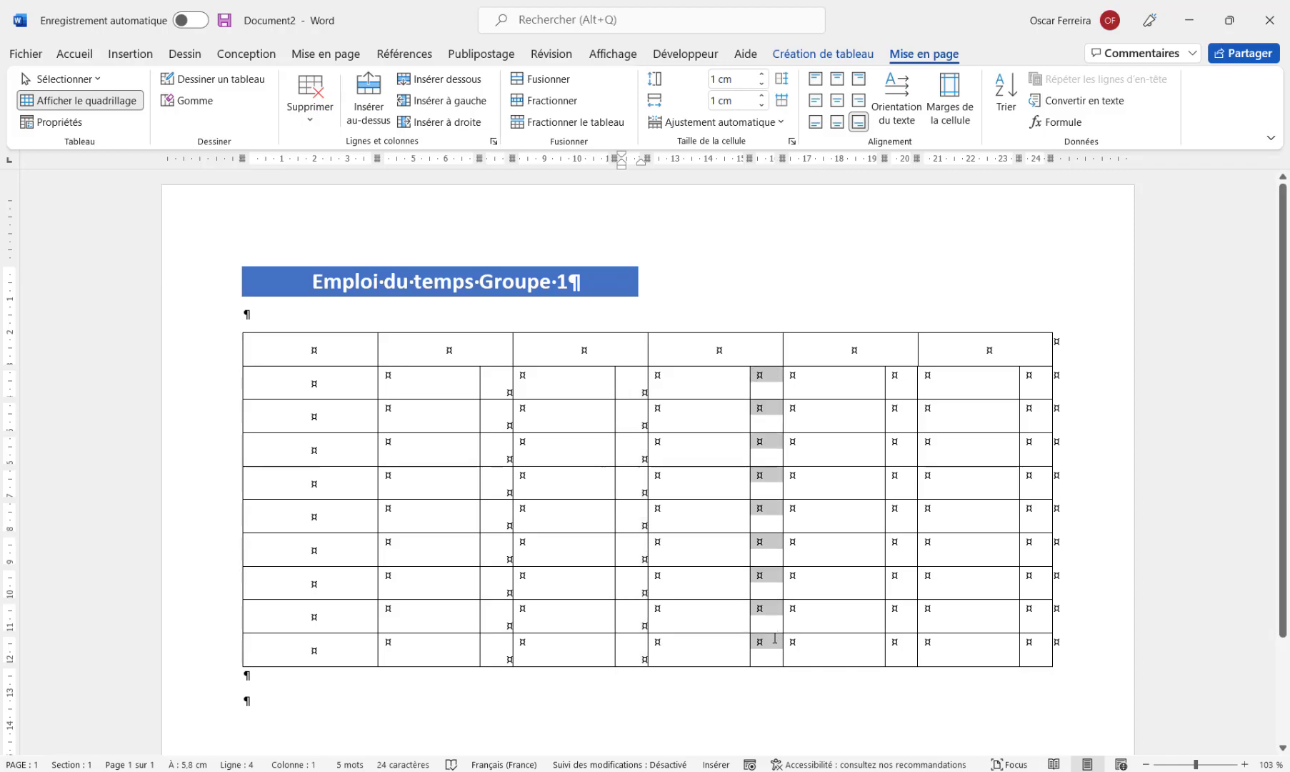
{"action": "key", "text": "F4"}
{"action": "left_click_drag", "start_coordinate": [906, 390], "coordinate": [902, 646]}
{"action": "key", "text": "F4"}
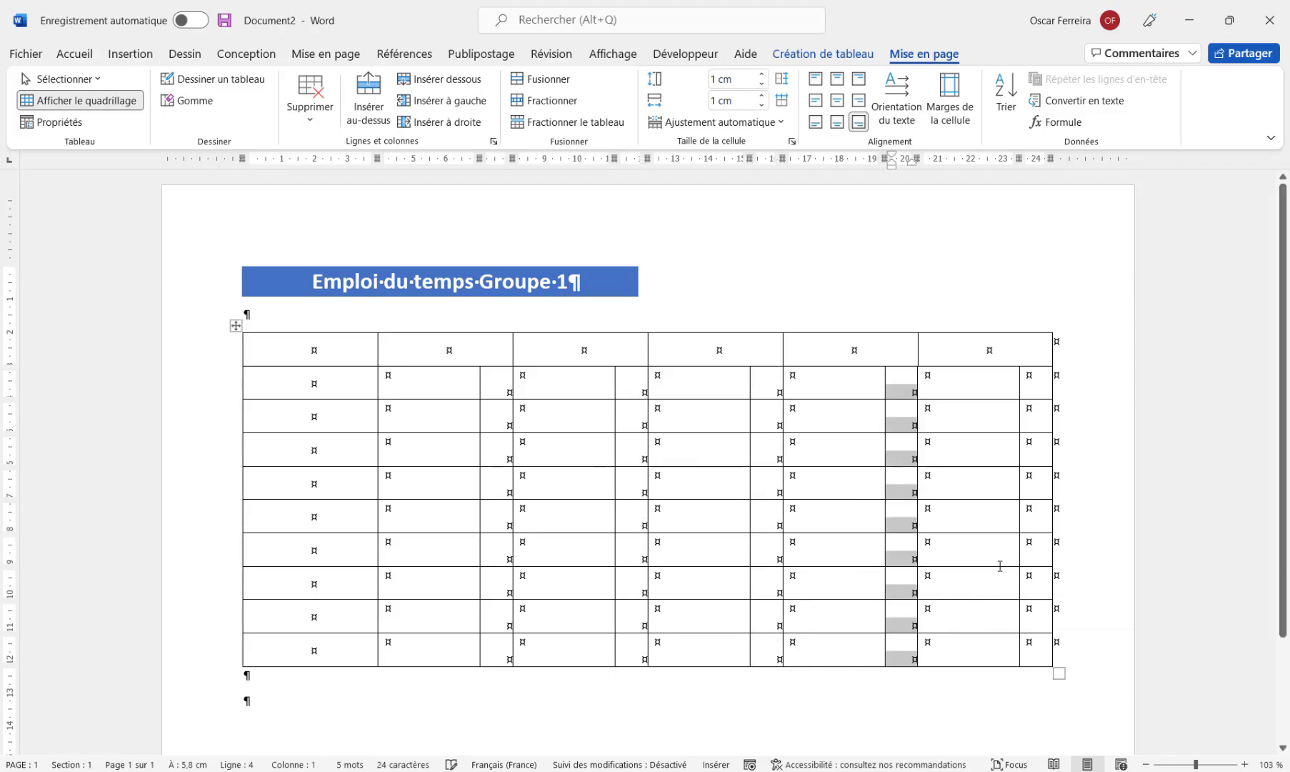
{"action": "left_click_drag", "start_coordinate": [1039, 396], "coordinate": [1030, 652]}
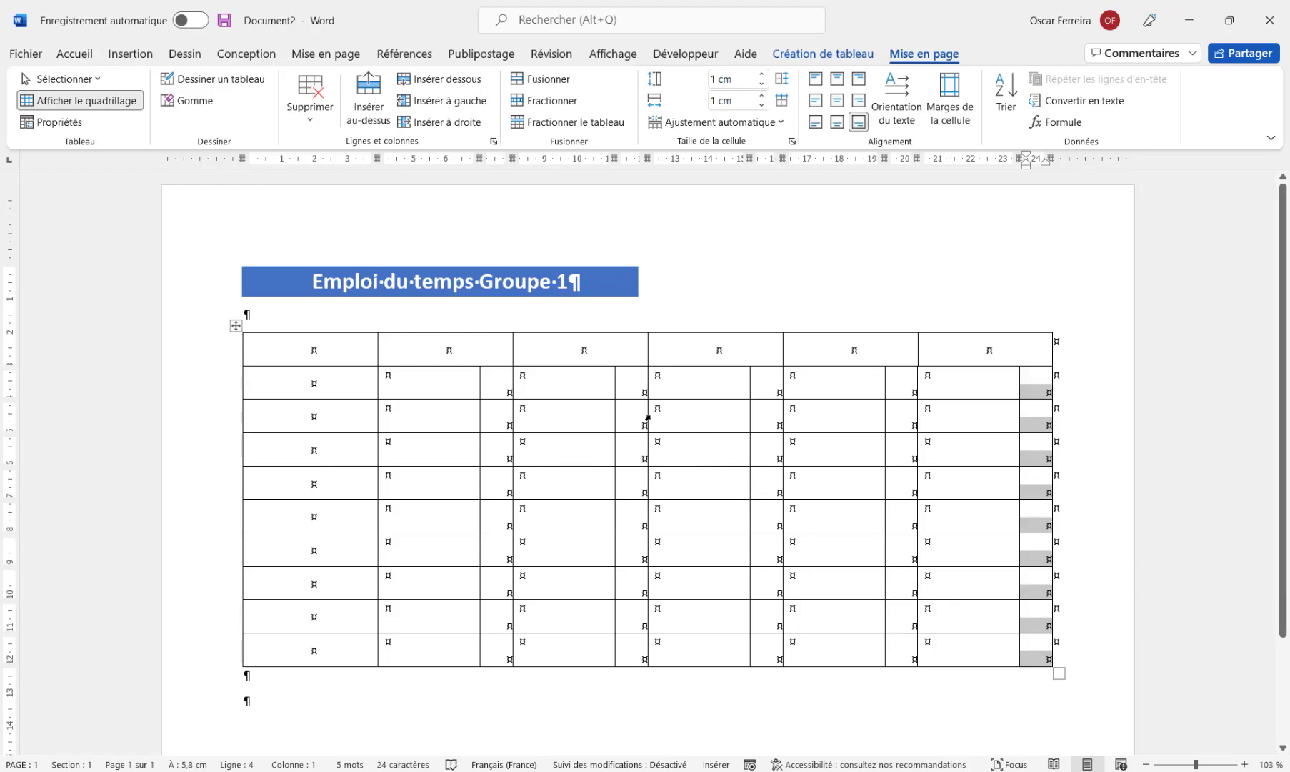
{"action": "key", "text": "F4"}
Shade the second header cell theme blue, the wide column beneath its second-lightest tint and the narrow column its lightest tint
{"action": "left_click", "coordinate": [483, 358]}
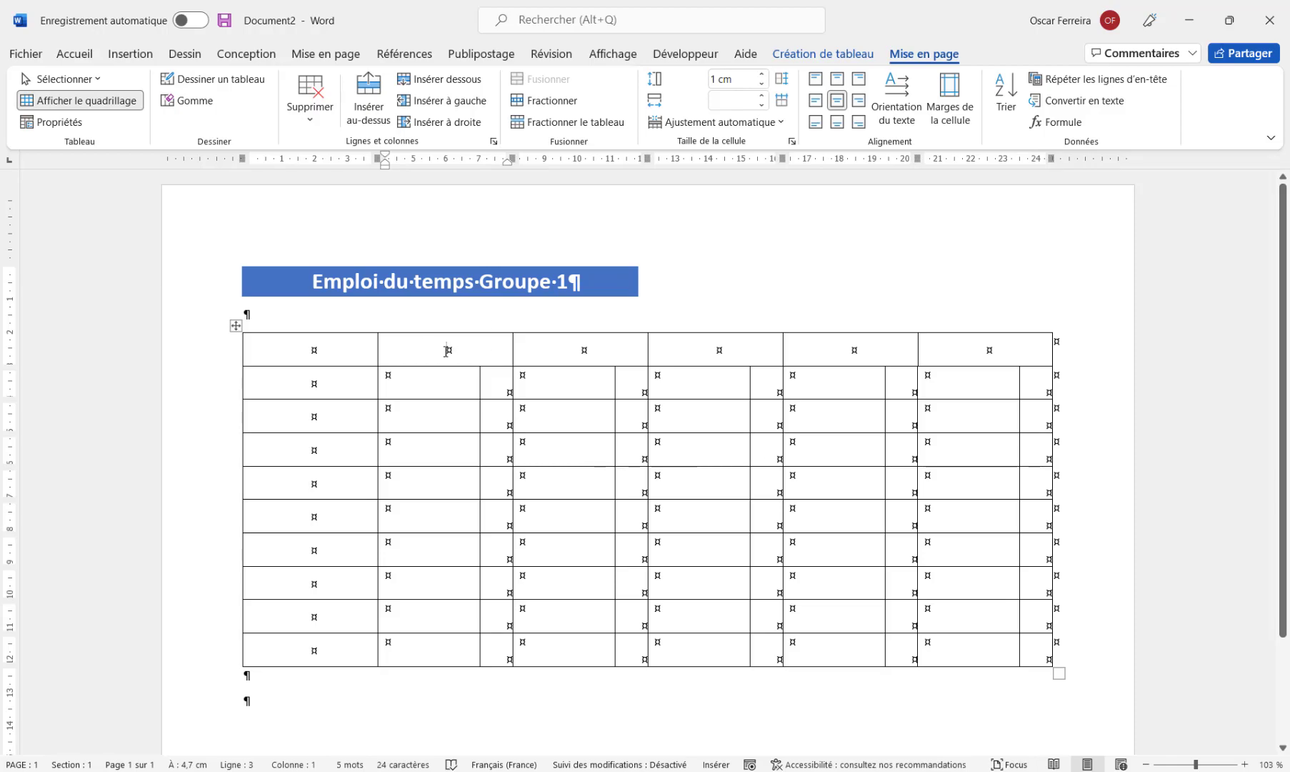
{"action": "left_click", "coordinate": [827, 57]}
{"action": "left_click", "coordinate": [703, 118]}
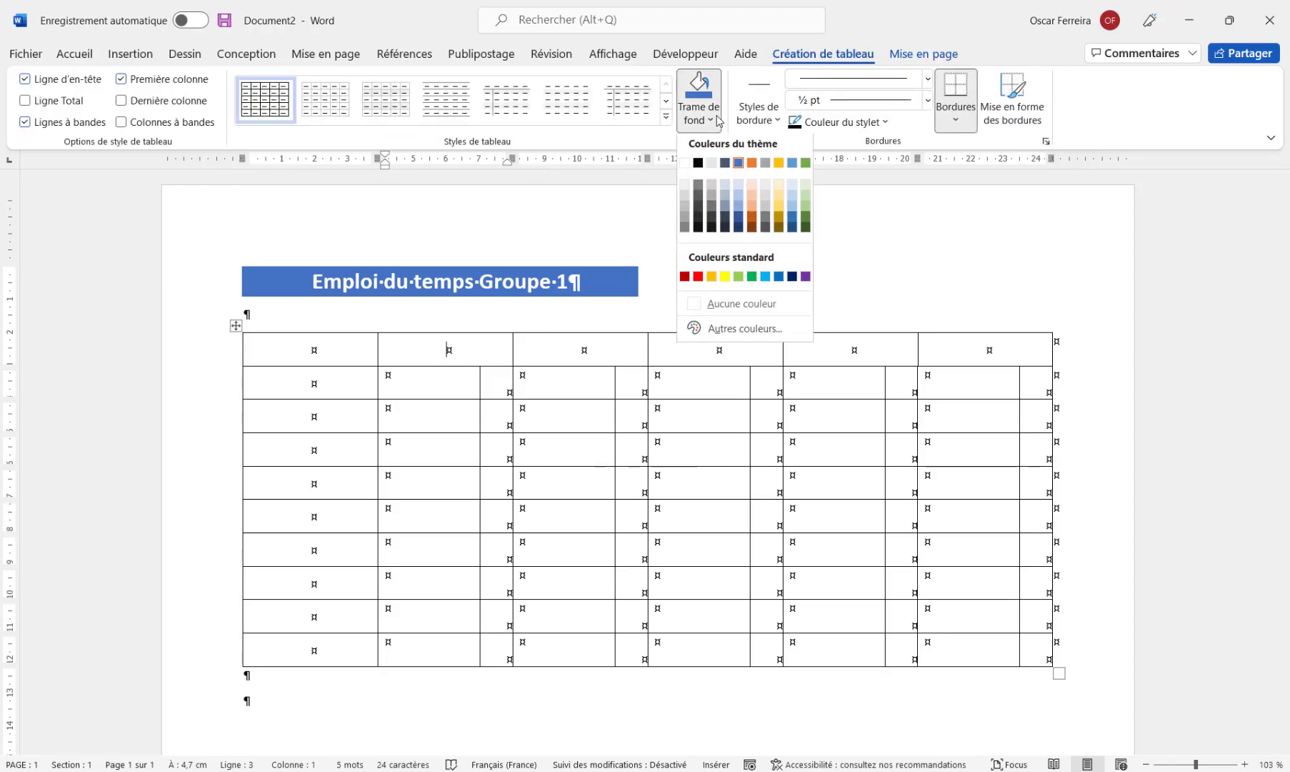
{"action": "left_click", "coordinate": [739, 169]}
{"action": "left_click_drag", "start_coordinate": [429, 379], "coordinate": [443, 647]}
{"action": "left_click", "coordinate": [711, 121]}
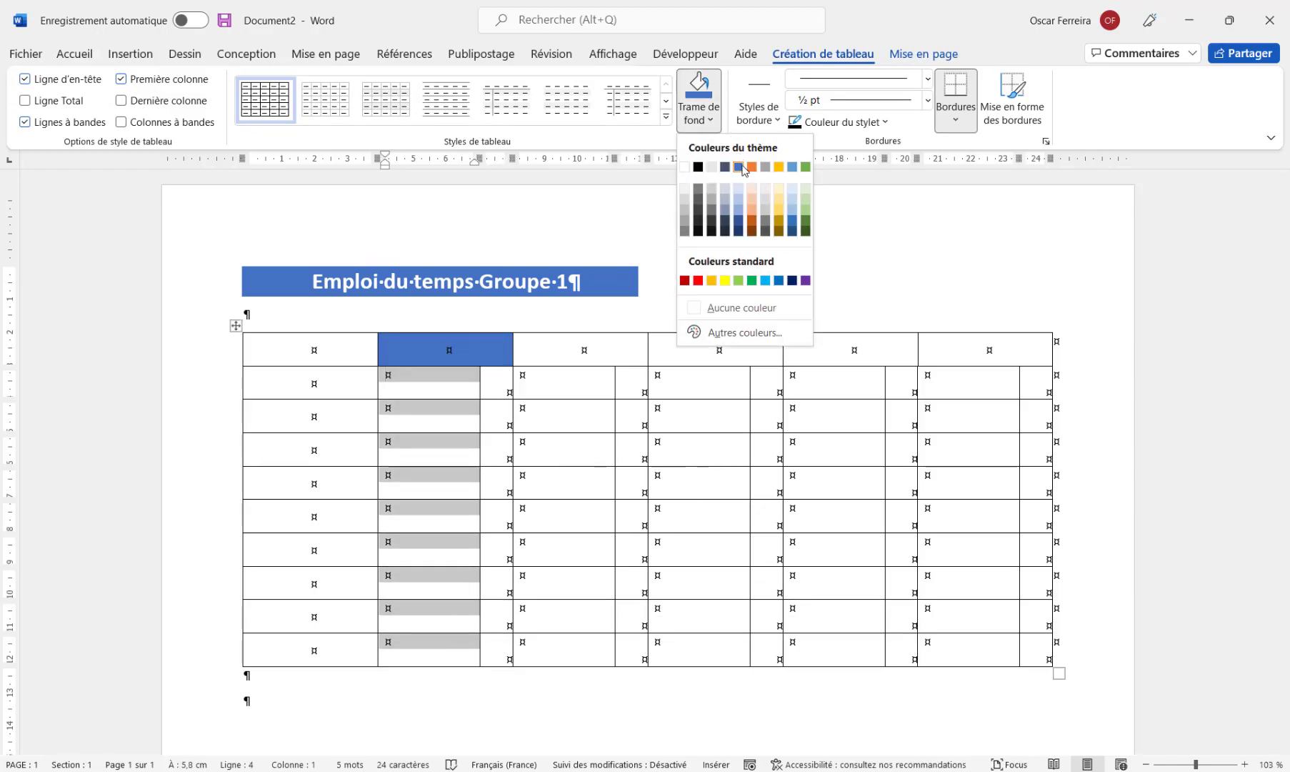
{"action": "left_click", "coordinate": [740, 206]}
{"action": "left_click_drag", "start_coordinate": [503, 386], "coordinate": [509, 656]}
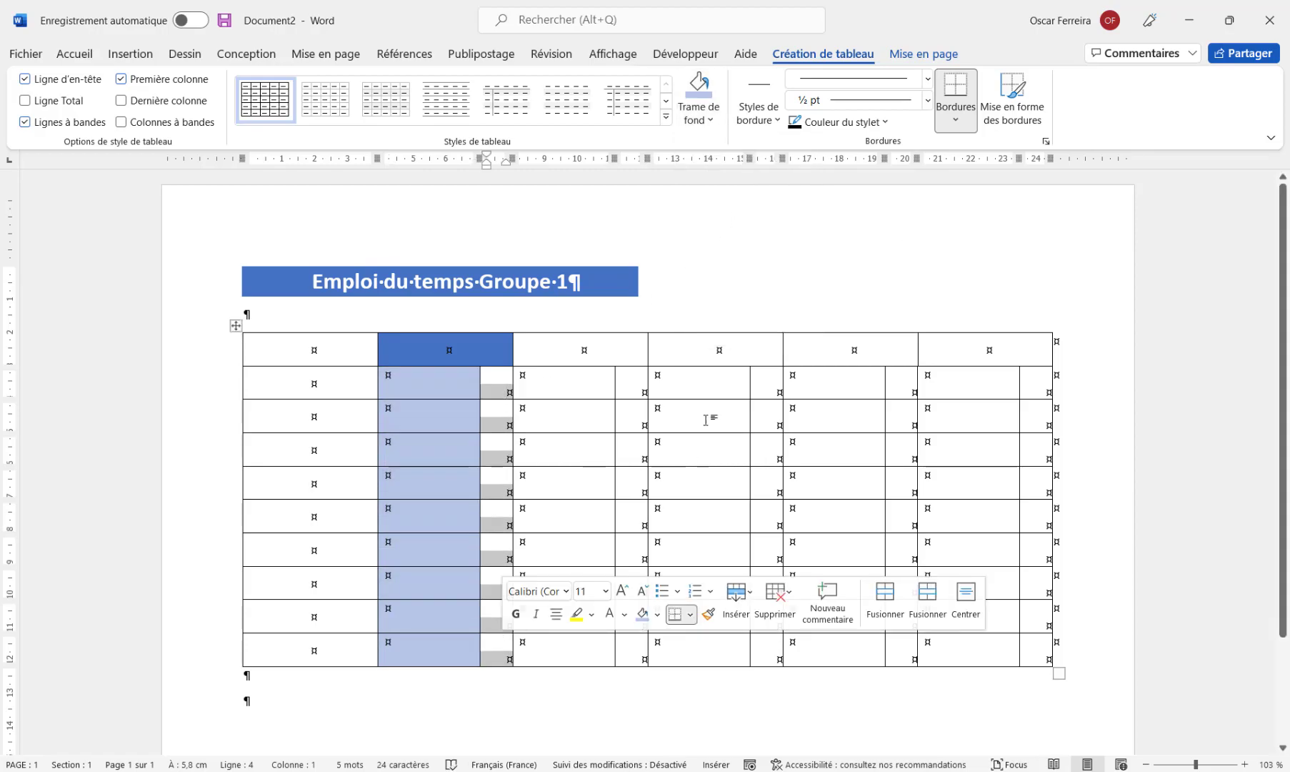
{"action": "left_click", "coordinate": [717, 129]}
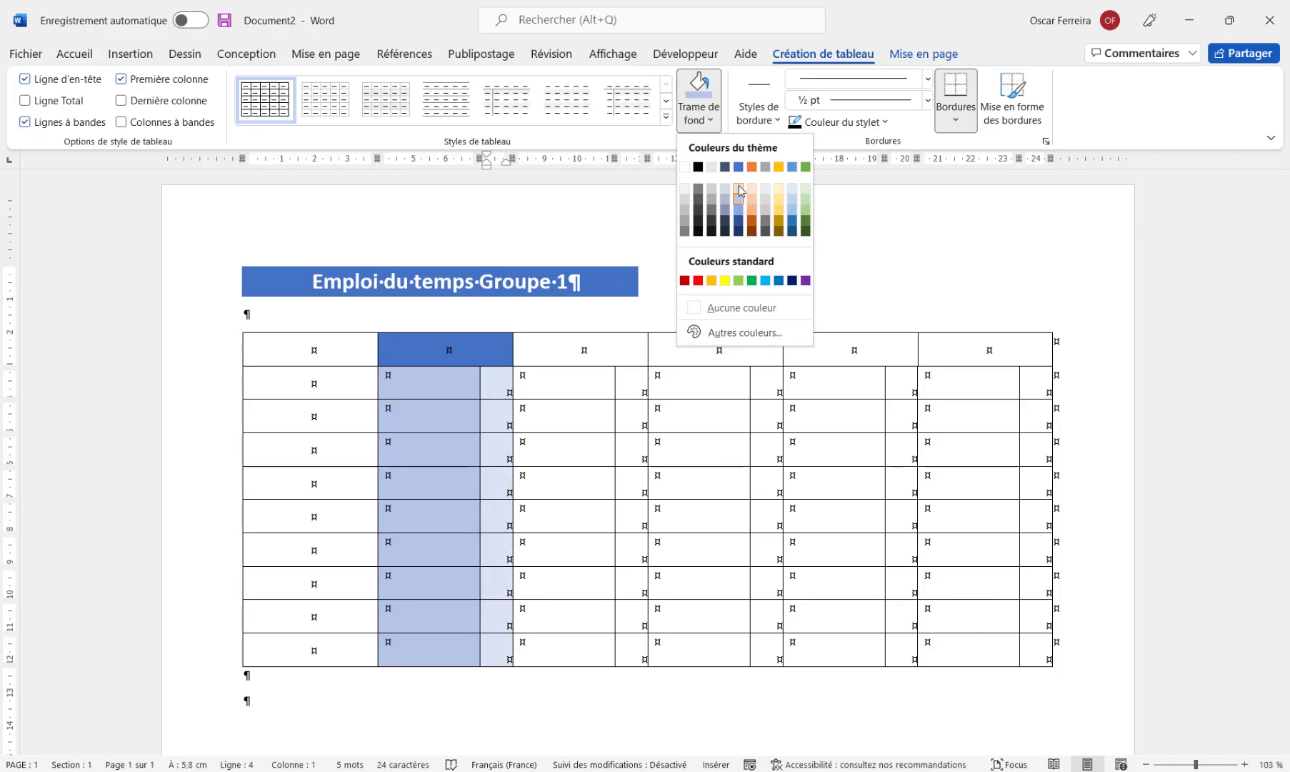
{"action": "left_click", "coordinate": [739, 187]}
Shade the third header cell theme orange, the wide column beneath its second-lightest tint and the narrow column its lightest tint
{"action": "left_click", "coordinate": [596, 348]}
{"action": "left_click", "coordinate": [705, 113]}
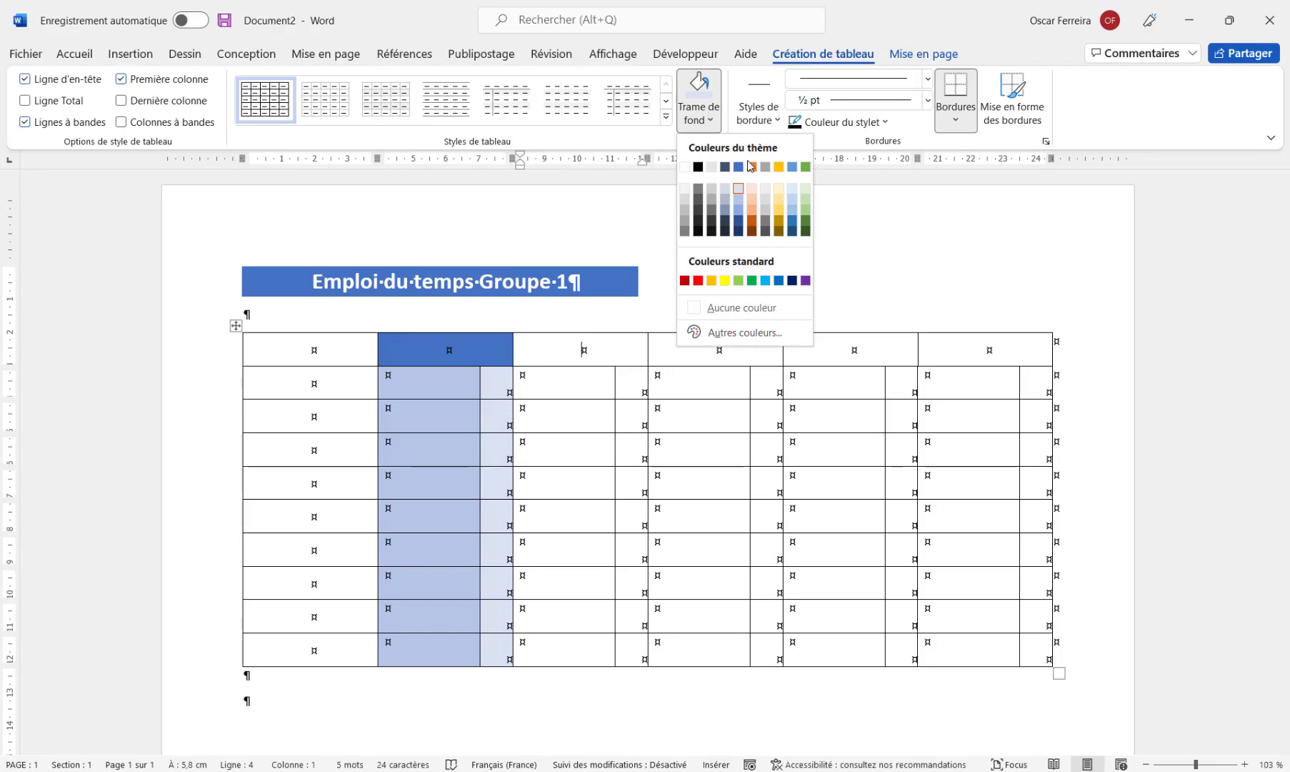
{"action": "left_click", "coordinate": [755, 170]}
{"action": "left_click_drag", "start_coordinate": [576, 375], "coordinate": [579, 642]}
{"action": "left_click", "coordinate": [710, 122]}
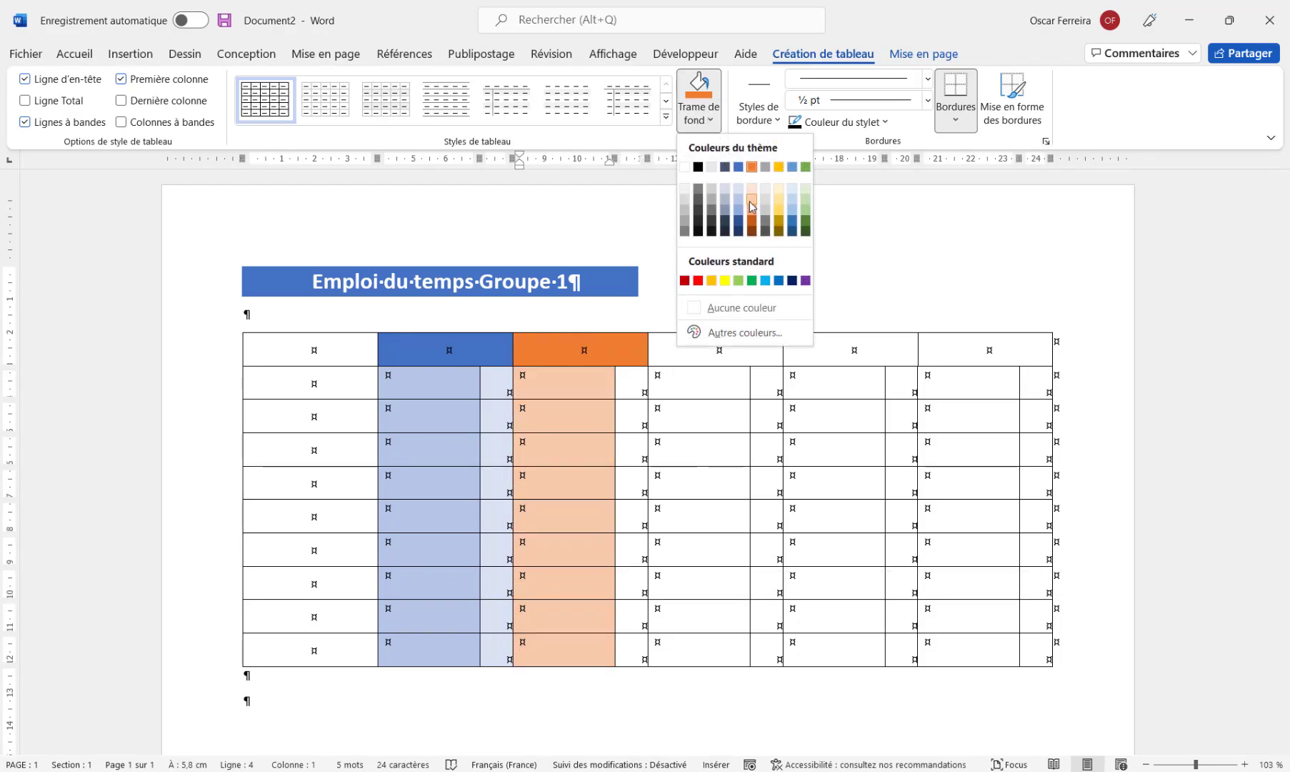
{"action": "left_click", "coordinate": [755, 187]}
{"action": "left_click_drag", "start_coordinate": [637, 378], "coordinate": [637, 653]}
{"action": "left_click", "coordinate": [710, 120]}
{"action": "left_click", "coordinate": [755, 198]}
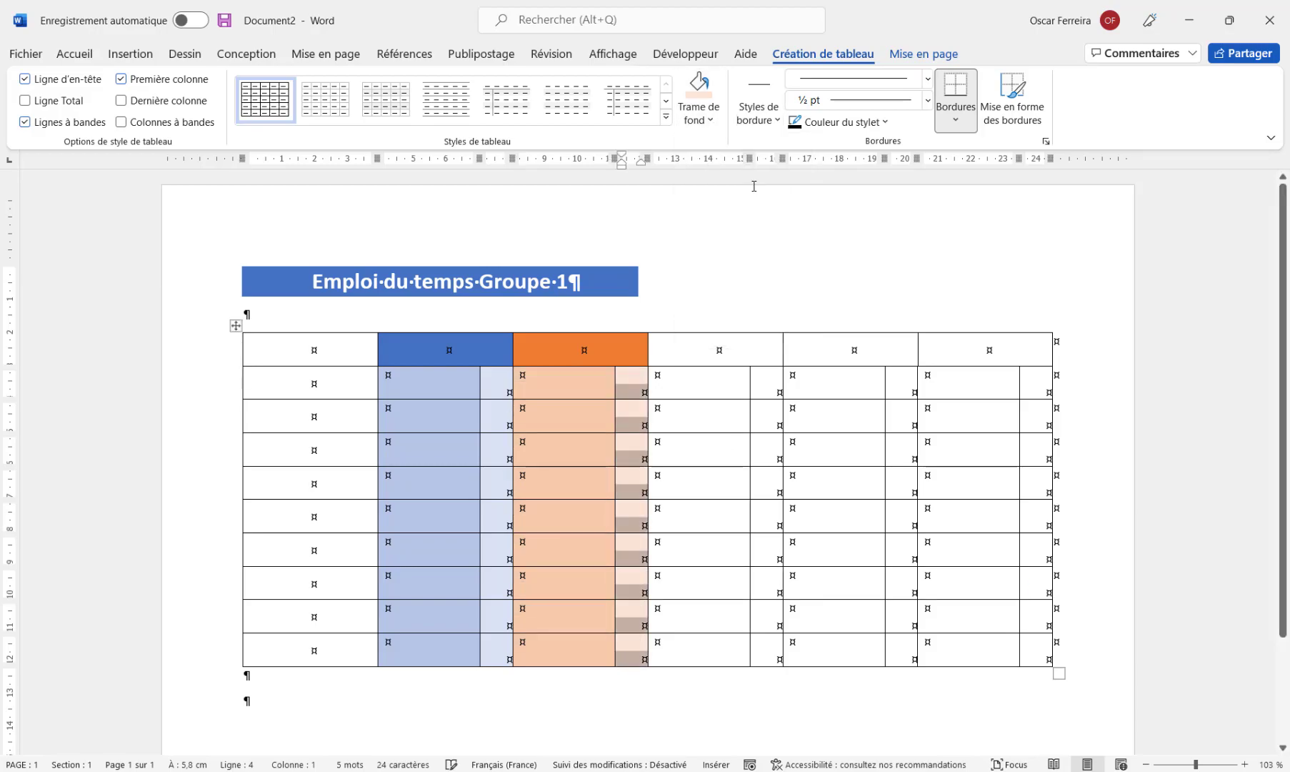
Shade the fourth header cell theme gold, the wide column beneath its second-lightest tint and the narrow column its lightest tint
{"action": "left_click", "coordinate": [711, 122]}
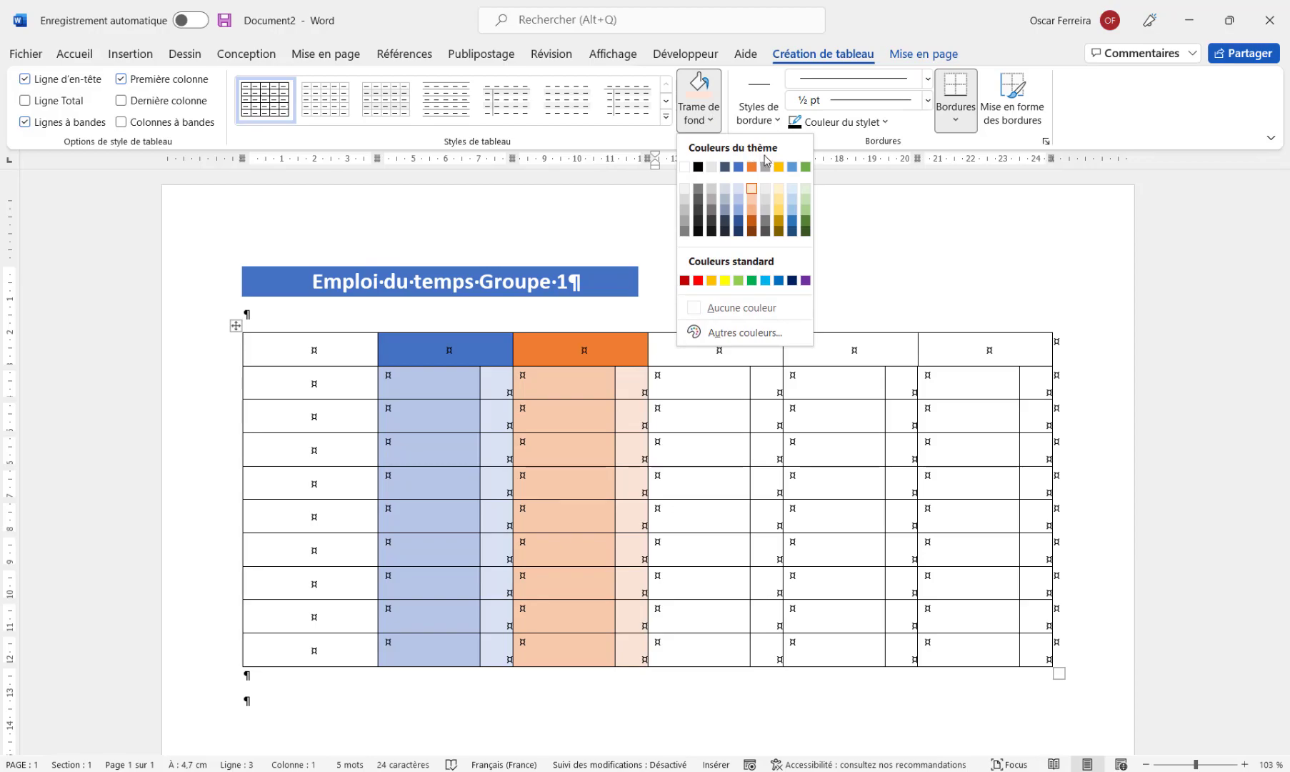
{"action": "left_click", "coordinate": [710, 260]}
{"action": "left_click_drag", "start_coordinate": [686, 378], "coordinate": [696, 636]}
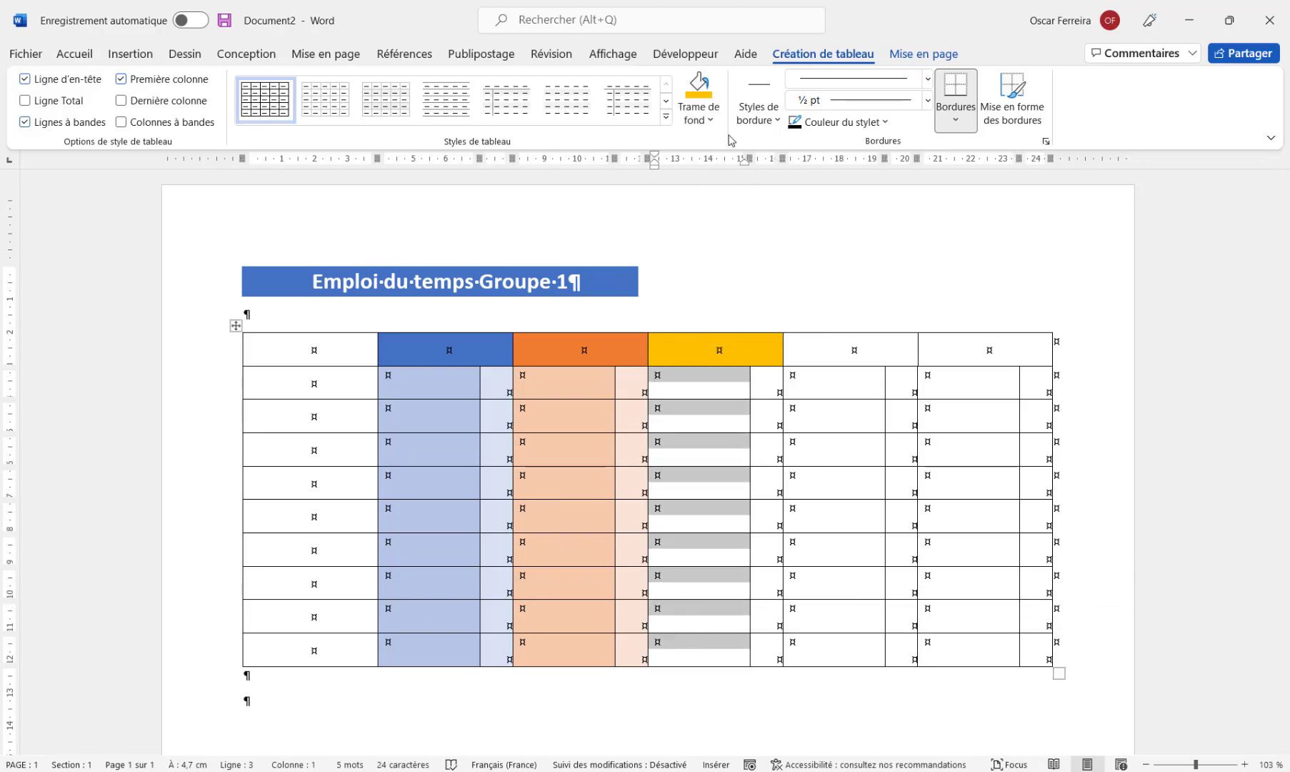
{"action": "left_click", "coordinate": [709, 120]}
{"action": "left_click", "coordinate": [778, 204]}
{"action": "left_click", "coordinate": [710, 120]}
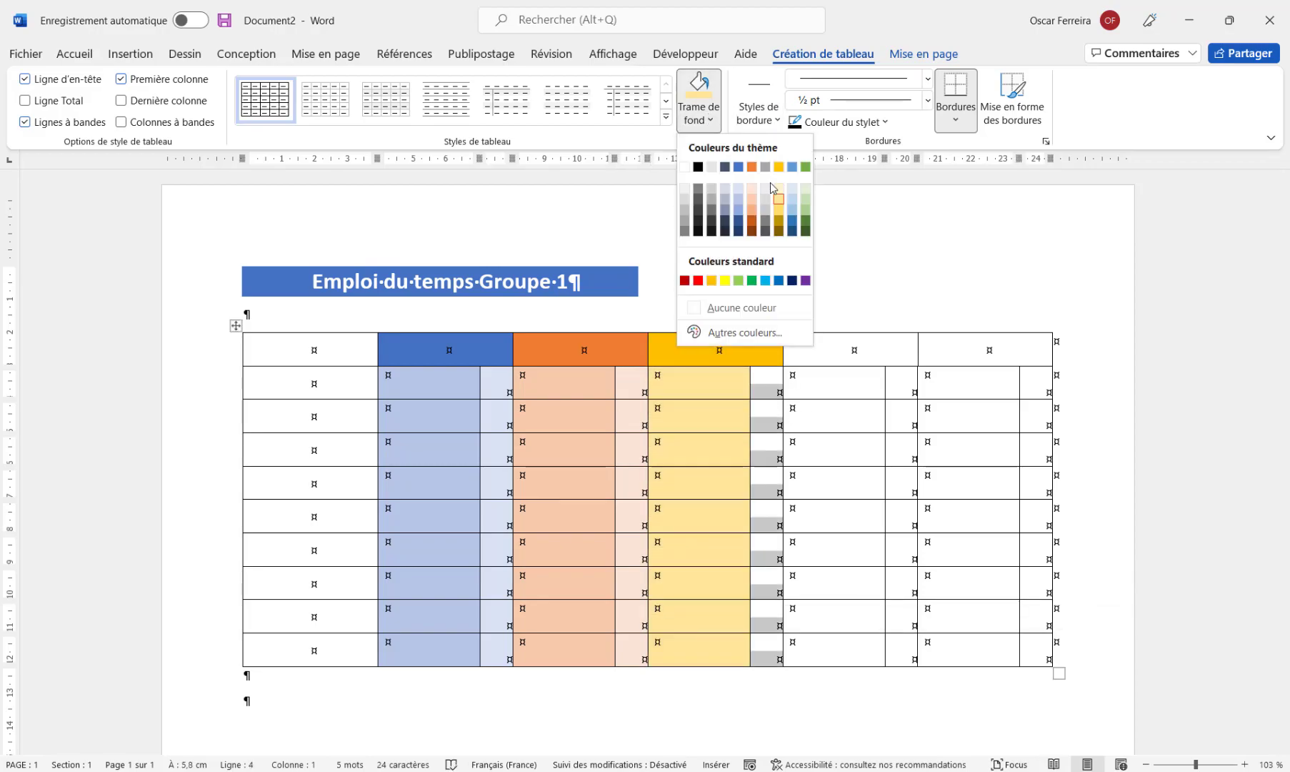
{"action": "left_click", "coordinate": [779, 188]}
Shade the fifth header cell theme Blue, Accent 5, the wide column beneath its second-lightest tint and the narrow column its lightest tint
{"action": "left_click", "coordinate": [714, 122]}
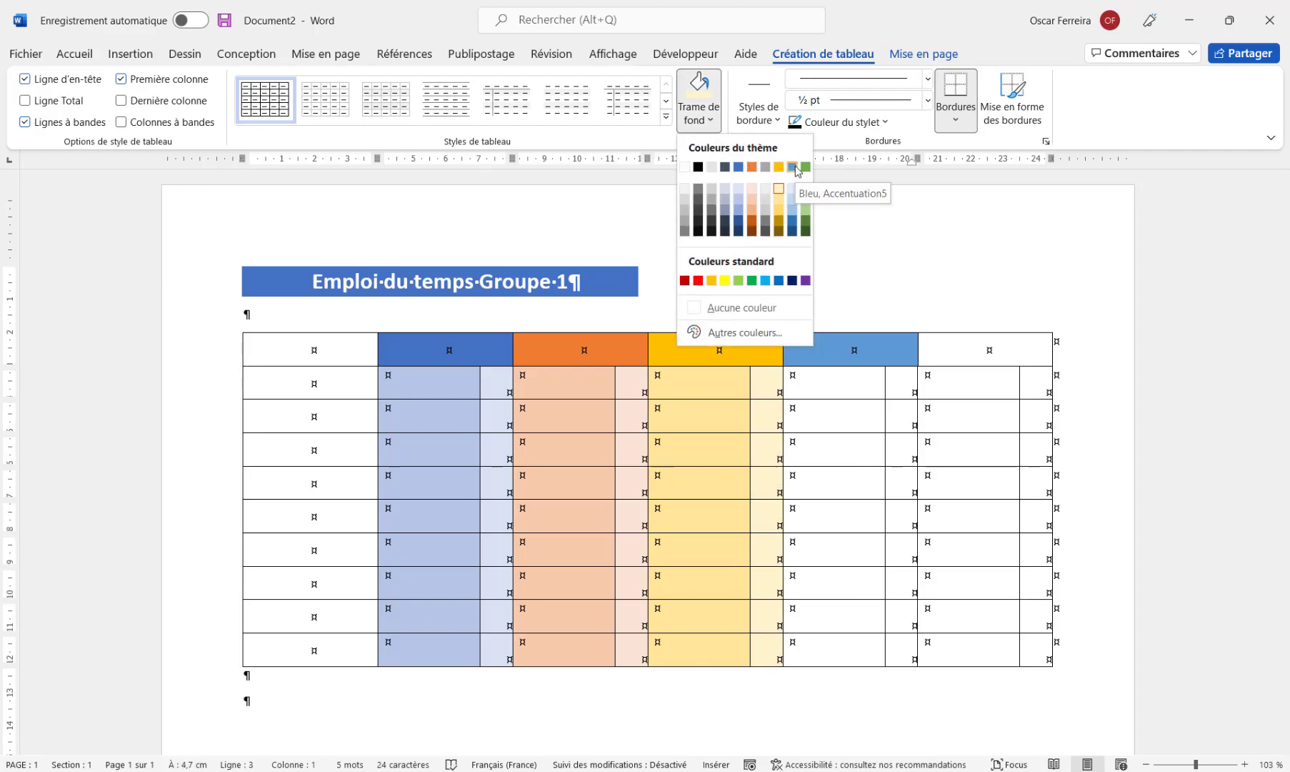
{"action": "left_click", "coordinate": [792, 168]}
{"action": "left_click_drag", "start_coordinate": [832, 382], "coordinate": [832, 651]}
{"action": "left_click", "coordinate": [710, 120]}
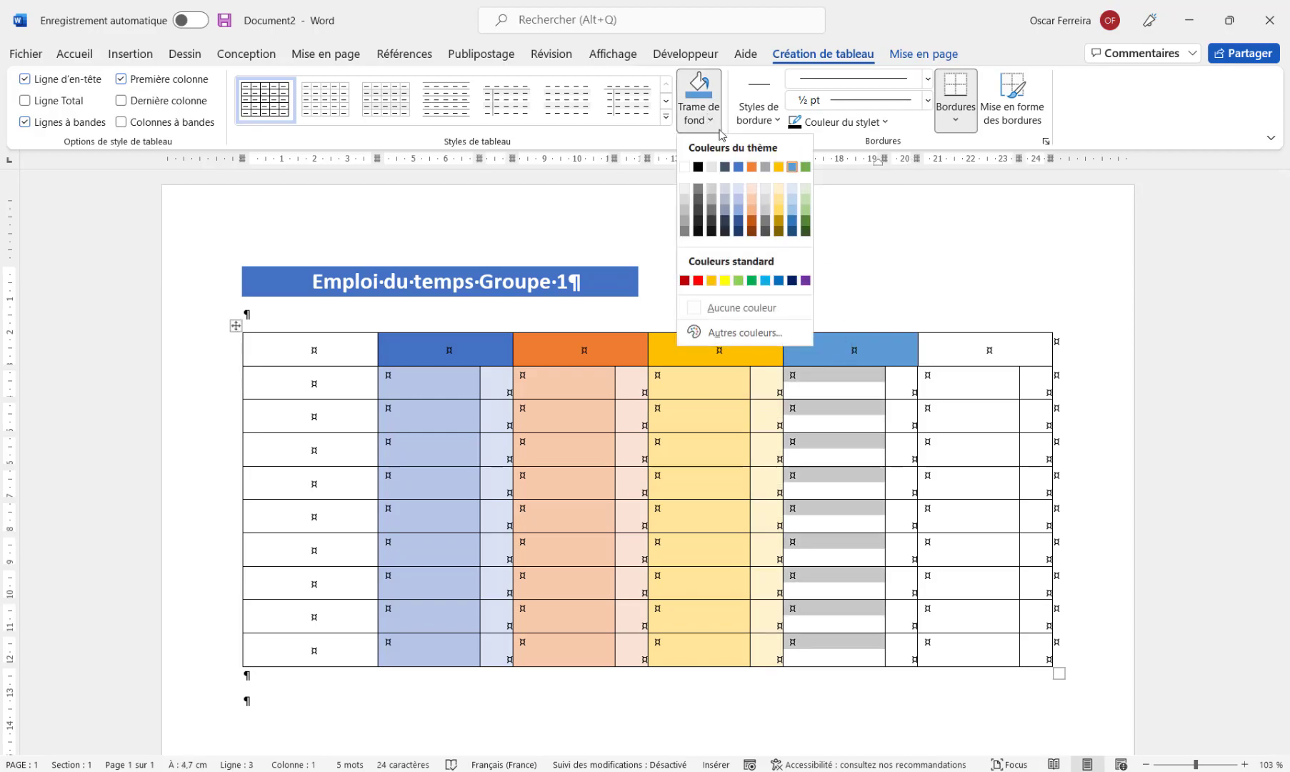
{"action": "left_click", "coordinate": [793, 199]}
{"action": "left_click_drag", "start_coordinate": [899, 384], "coordinate": [902, 648]}
{"action": "left_click", "coordinate": [709, 120]}
{"action": "left_click", "coordinate": [793, 188]}
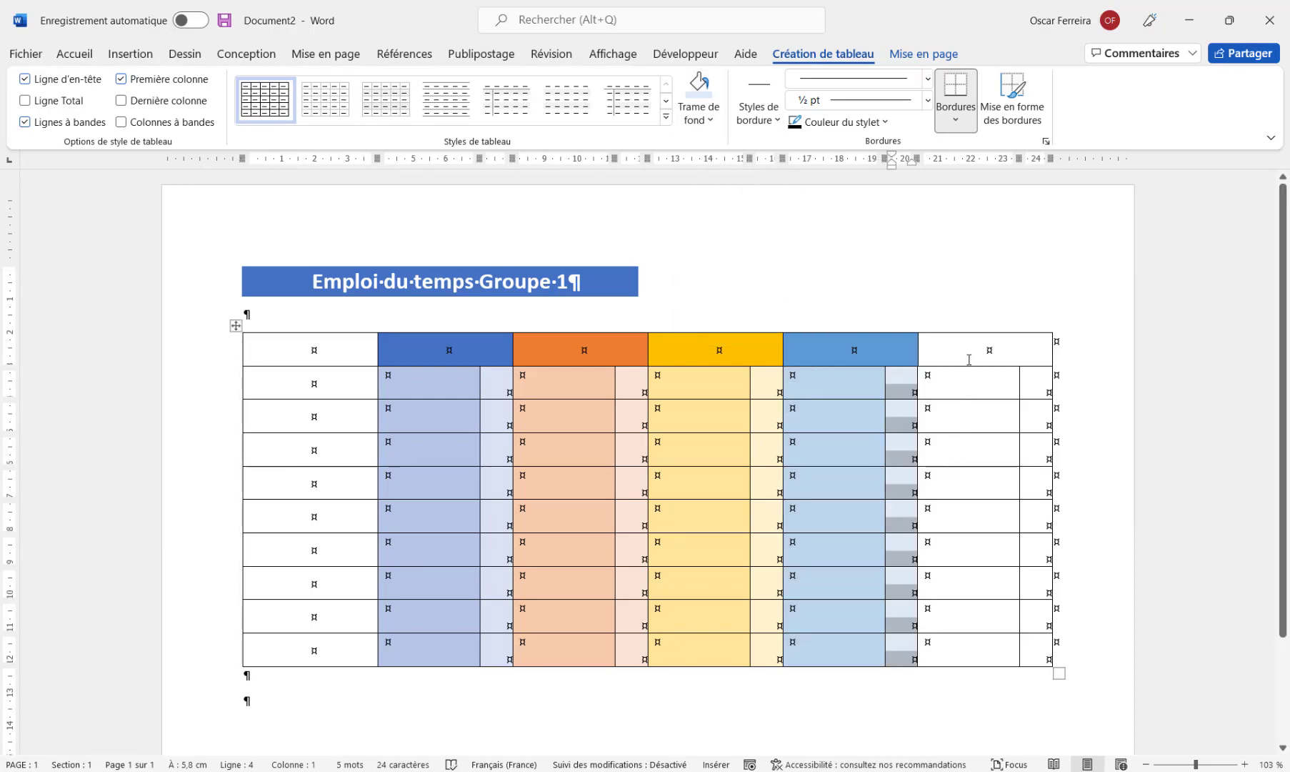
Shade the sixth header cell theme green, the wide column beneath its second-lightest tint and the narrow column its lightest tint
{"action": "left_click", "coordinate": [970, 357]}
{"action": "left_click", "coordinate": [700, 114]}
{"action": "left_click", "coordinate": [806, 167]}
{"action": "left_click_drag", "start_coordinate": [929, 374], "coordinate": [957, 647]}
{"action": "left_click", "coordinate": [699, 114]}
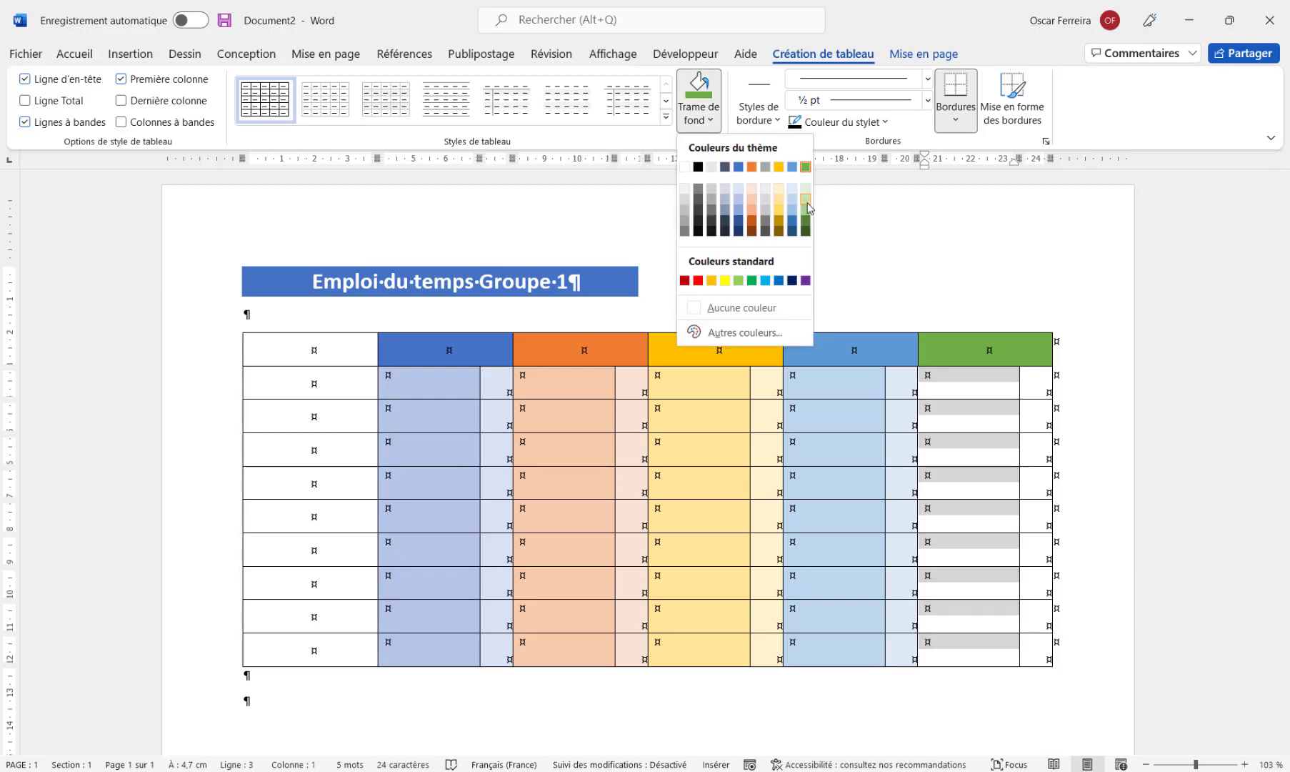
{"action": "left_click", "coordinate": [808, 208]}
{"action": "left_click_drag", "start_coordinate": [1036, 379], "coordinate": [1036, 654]}
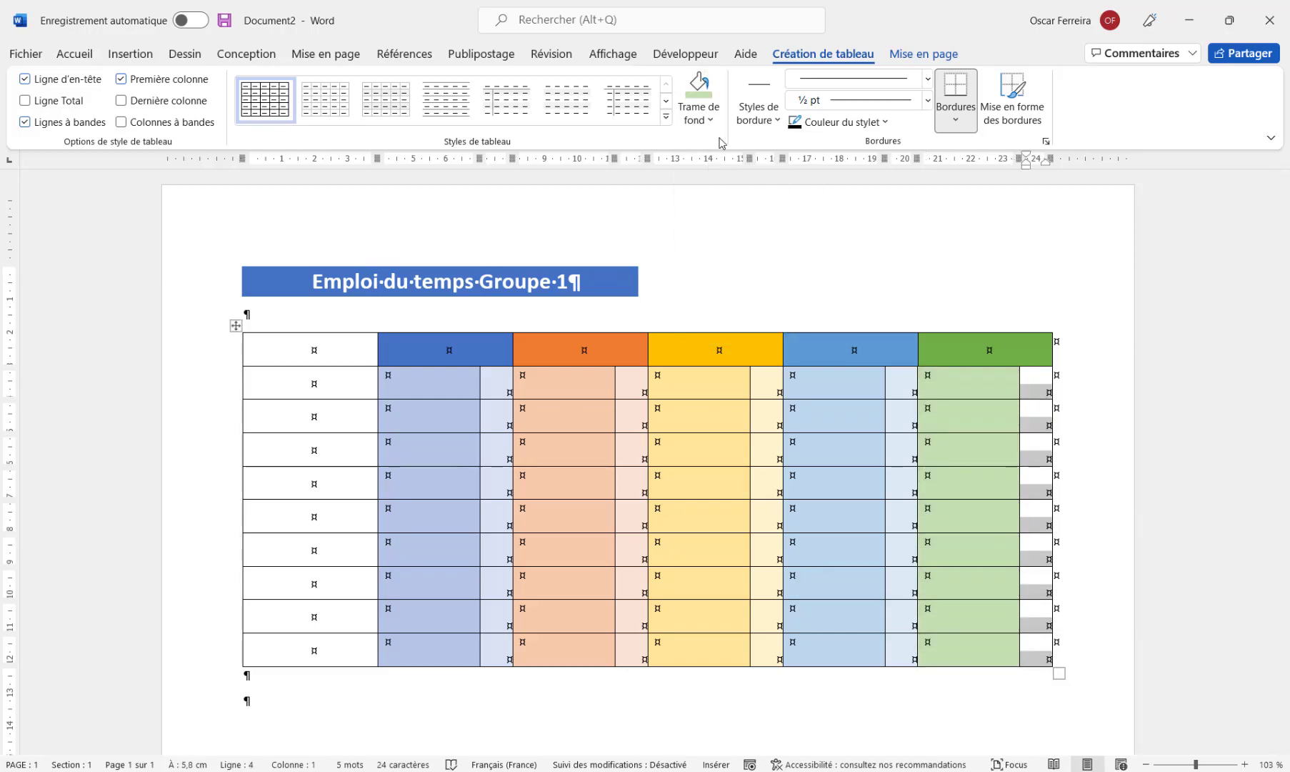
{"action": "left_click", "coordinate": [706, 118]}
{"action": "left_click", "coordinate": [800, 187]}
Shade the first column's cells below the header row grey, using the third shade under theme white
{"action": "left_click", "coordinate": [328, 395]}
{"action": "left_click_drag", "start_coordinate": [328, 395], "coordinate": [327, 649]}
{"action": "left_click", "coordinate": [713, 123]}
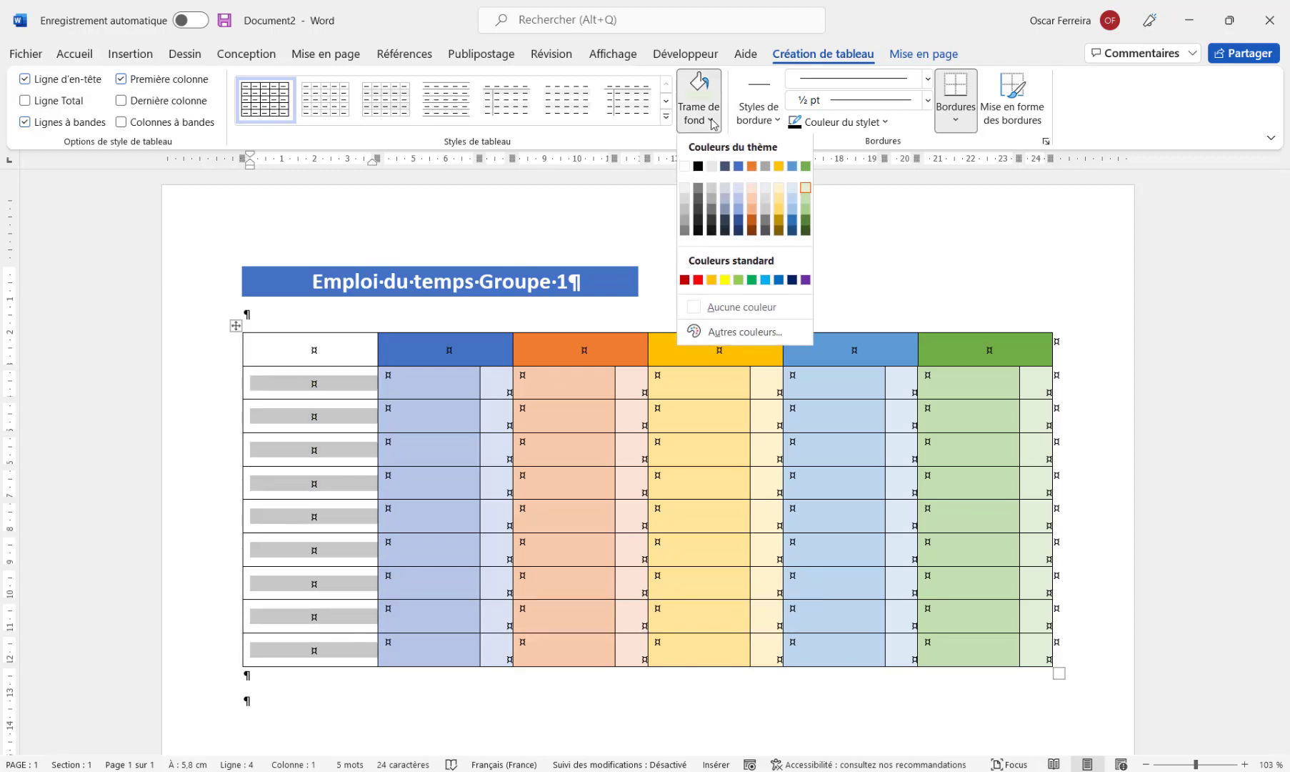
{"action": "left_click", "coordinate": [684, 207]}
{"action": "left_click", "coordinate": [536, 441]}
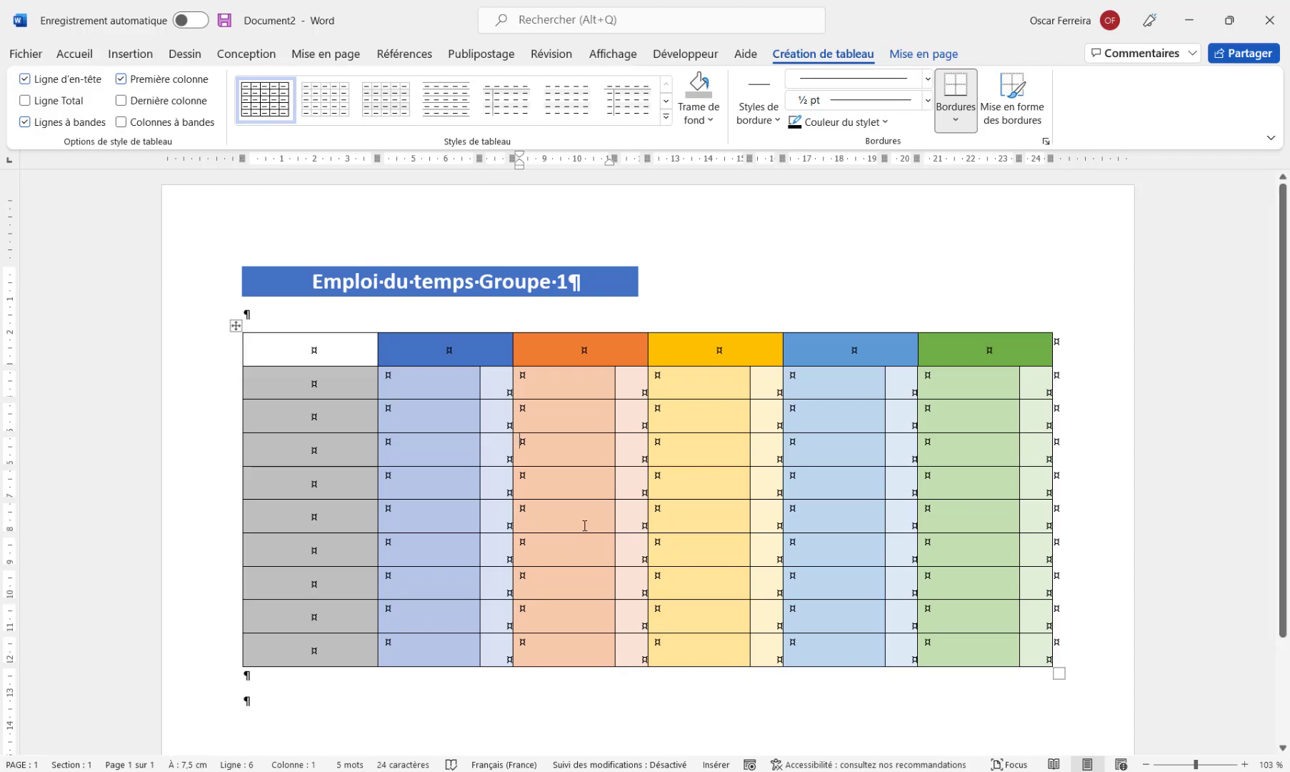
Give the grey first-column cells a 2 ¼ pt outline in the automatic colour and white 2 ¼ pt inner horizontal borders
{"action": "left_click_drag", "start_coordinate": [345, 383], "coordinate": [325, 648]}
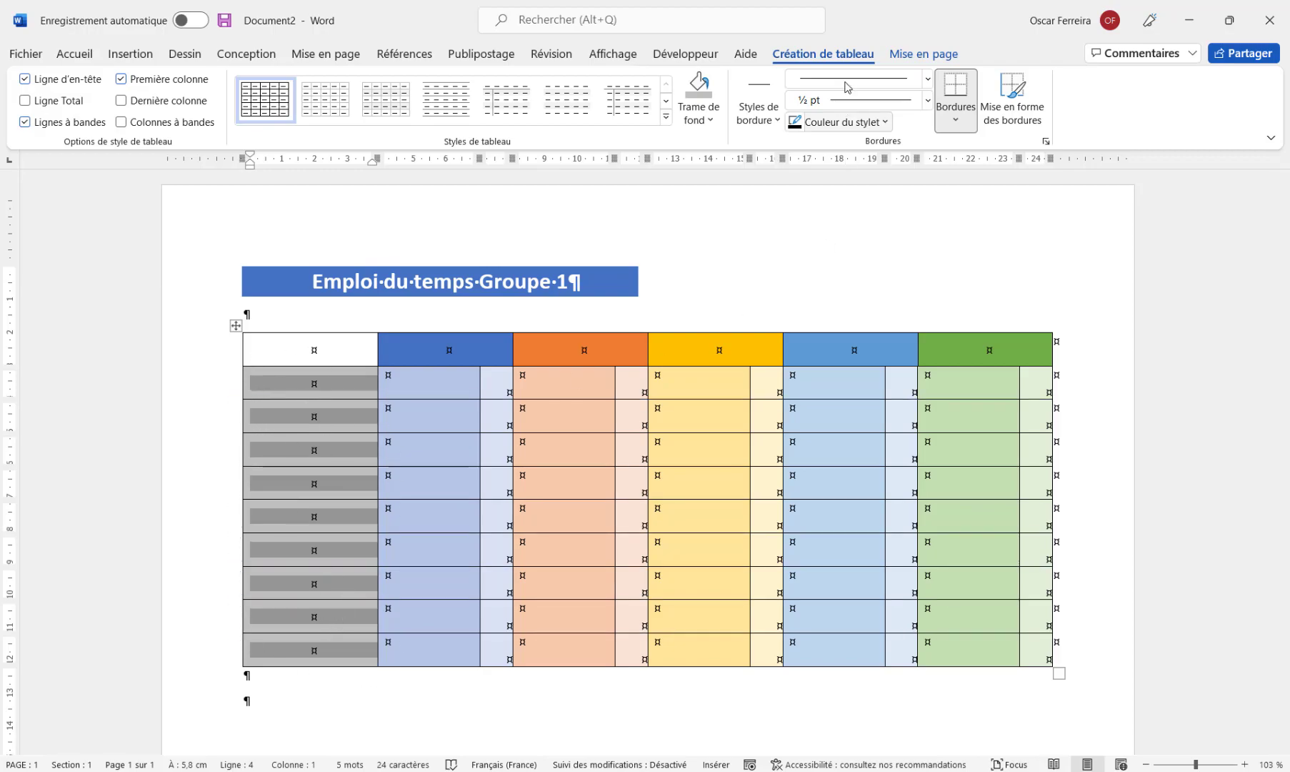
{"action": "left_click", "coordinate": [955, 120]}
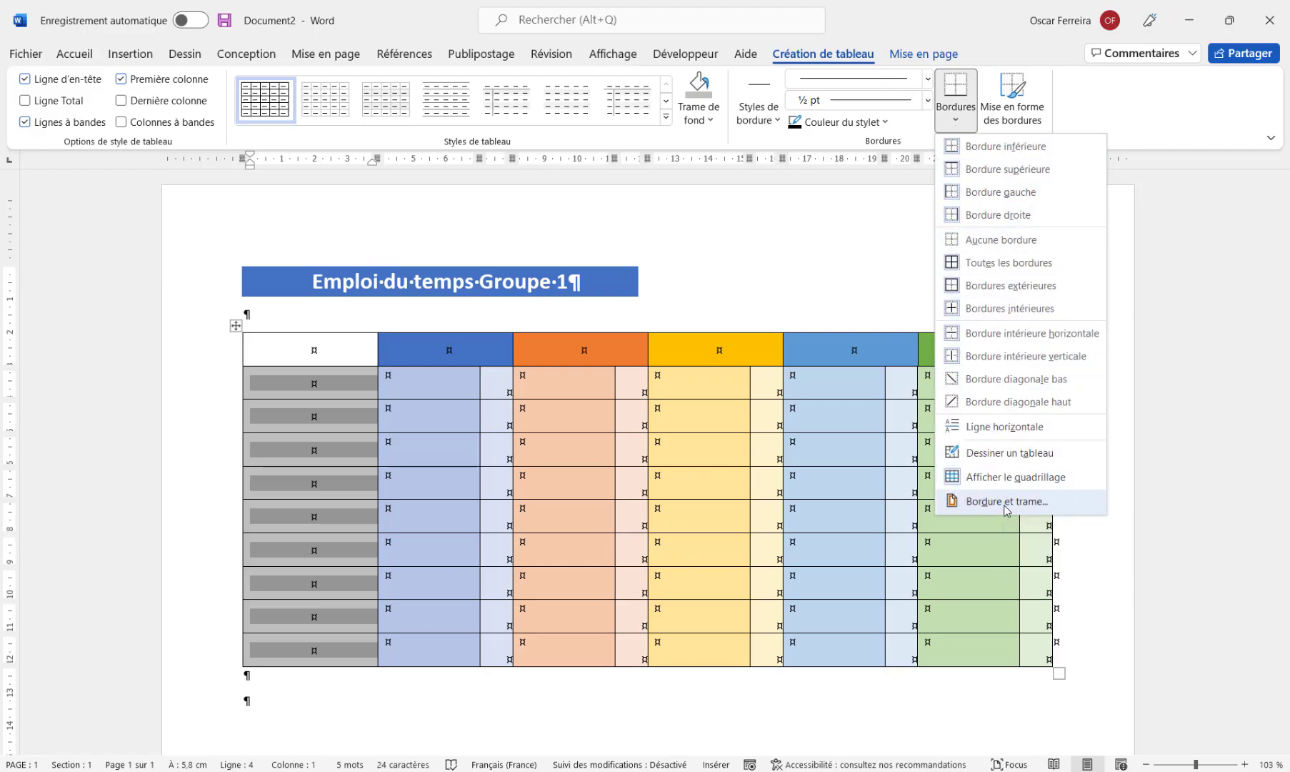
{"action": "left_click", "coordinate": [1005, 503]}
{"action": "left_click", "coordinate": [465, 355]}
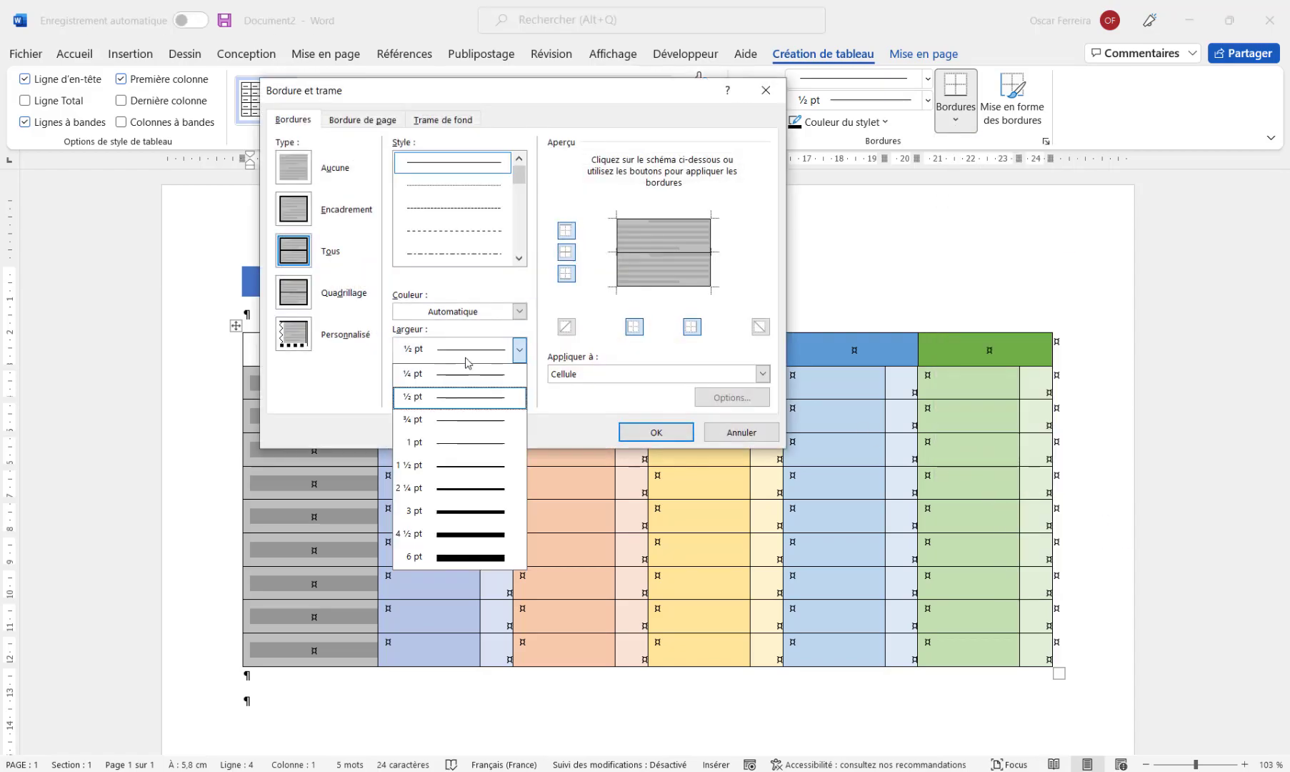
{"action": "left_click", "coordinate": [461, 490]}
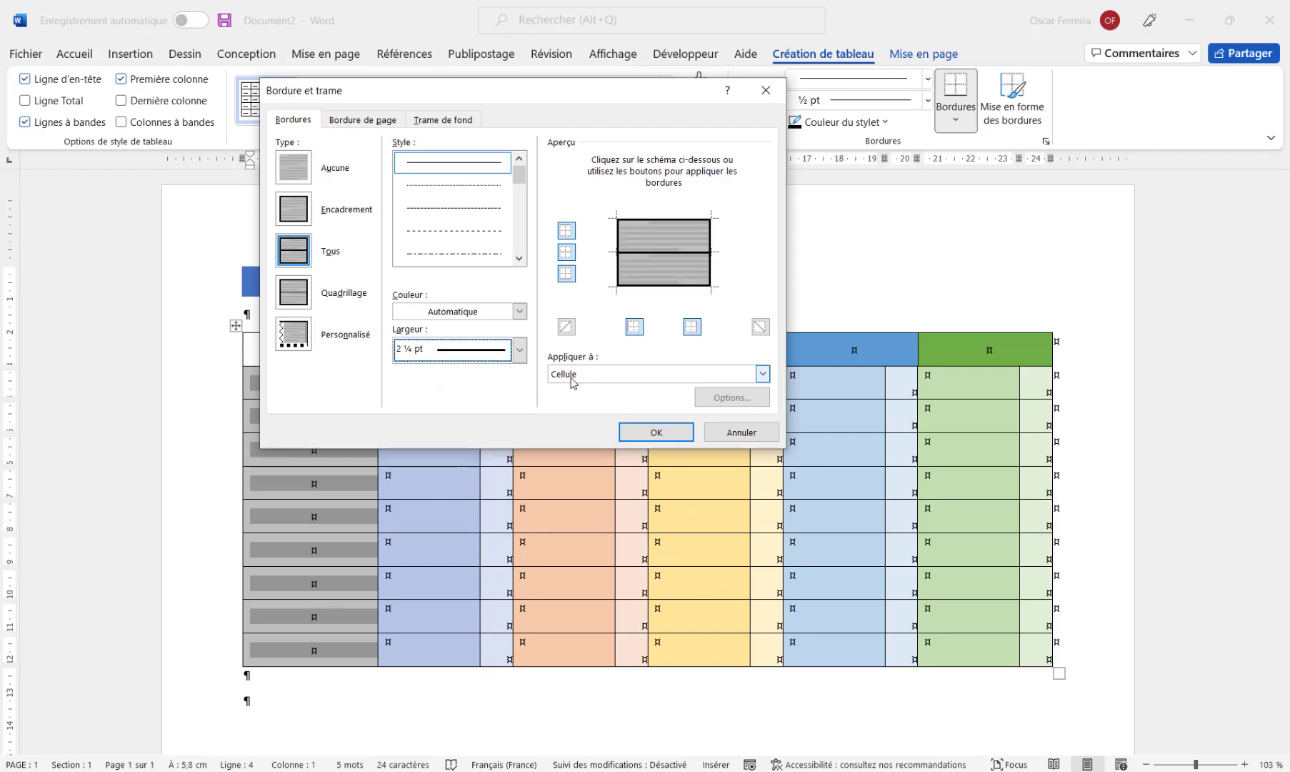
{"action": "left_click", "coordinate": [665, 252]}
{"action": "left_click", "coordinate": [483, 314]}
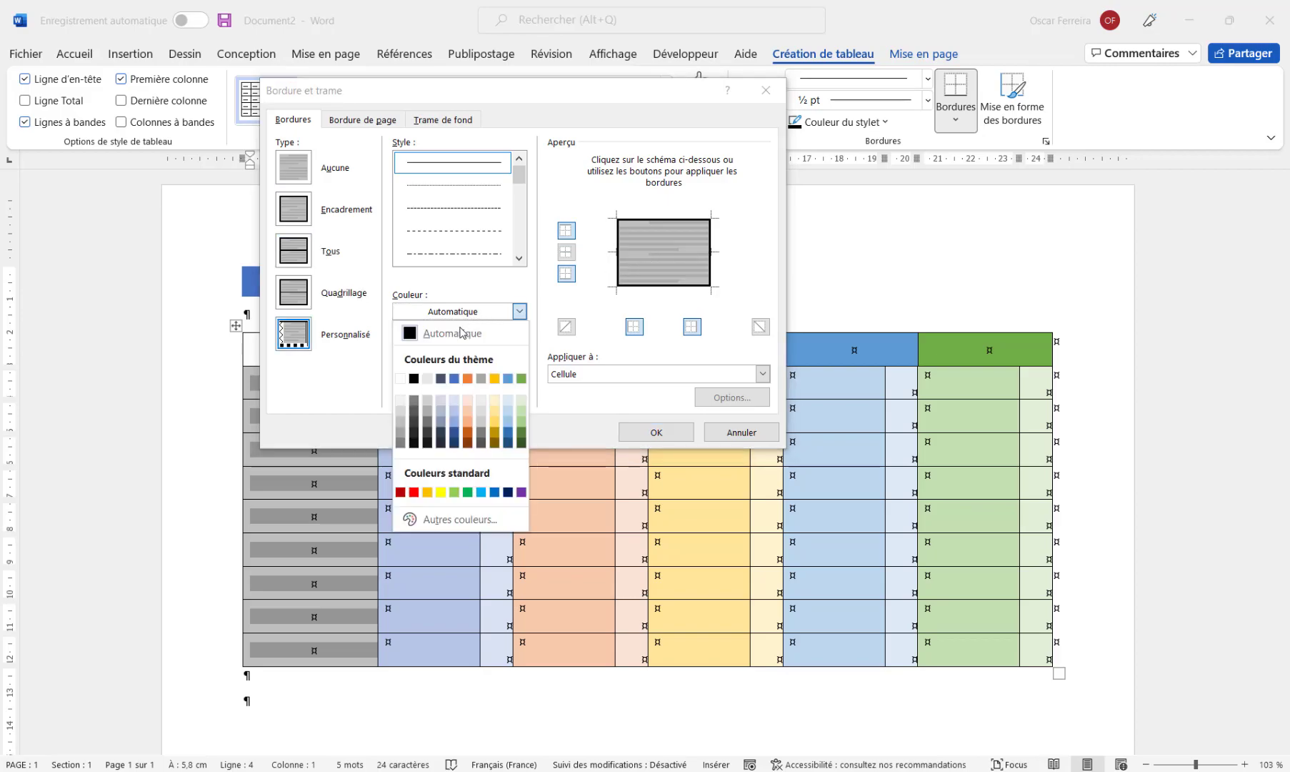
{"action": "left_click", "coordinate": [400, 379]}
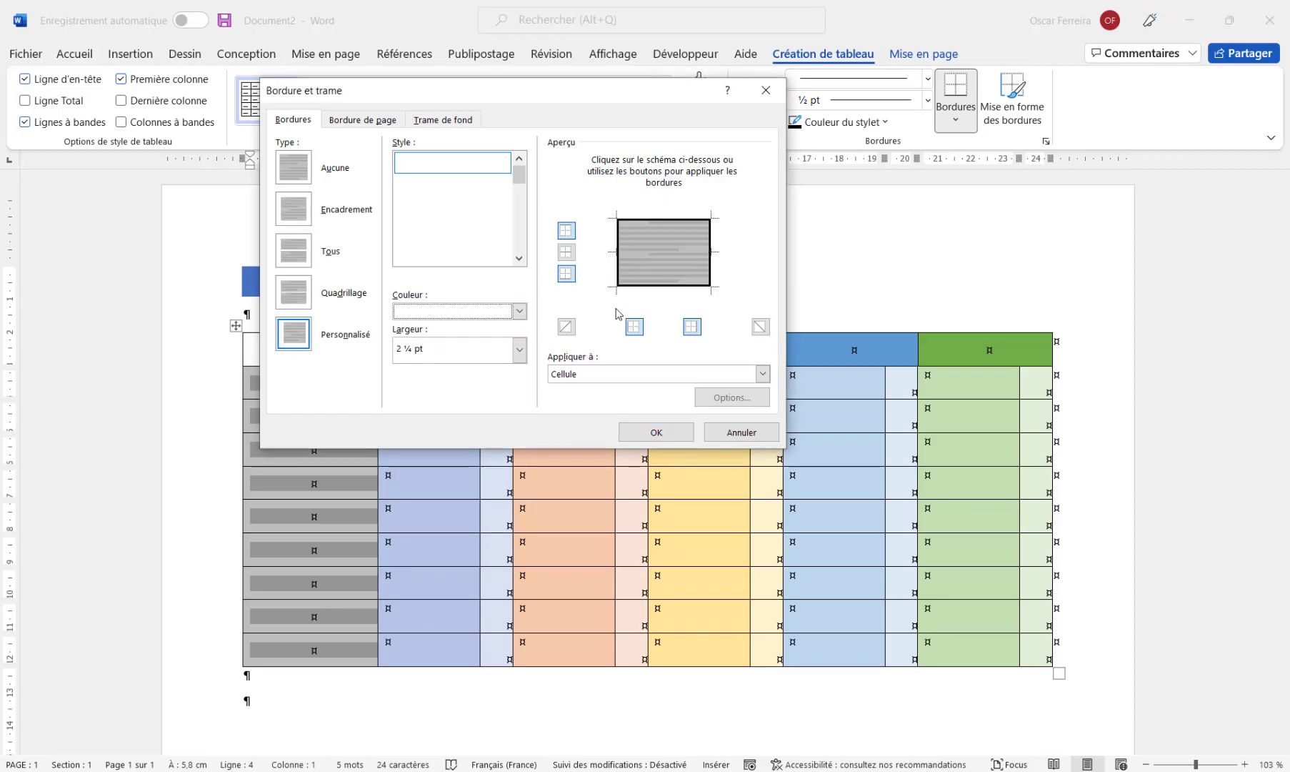
{"action": "left_click", "coordinate": [651, 252]}
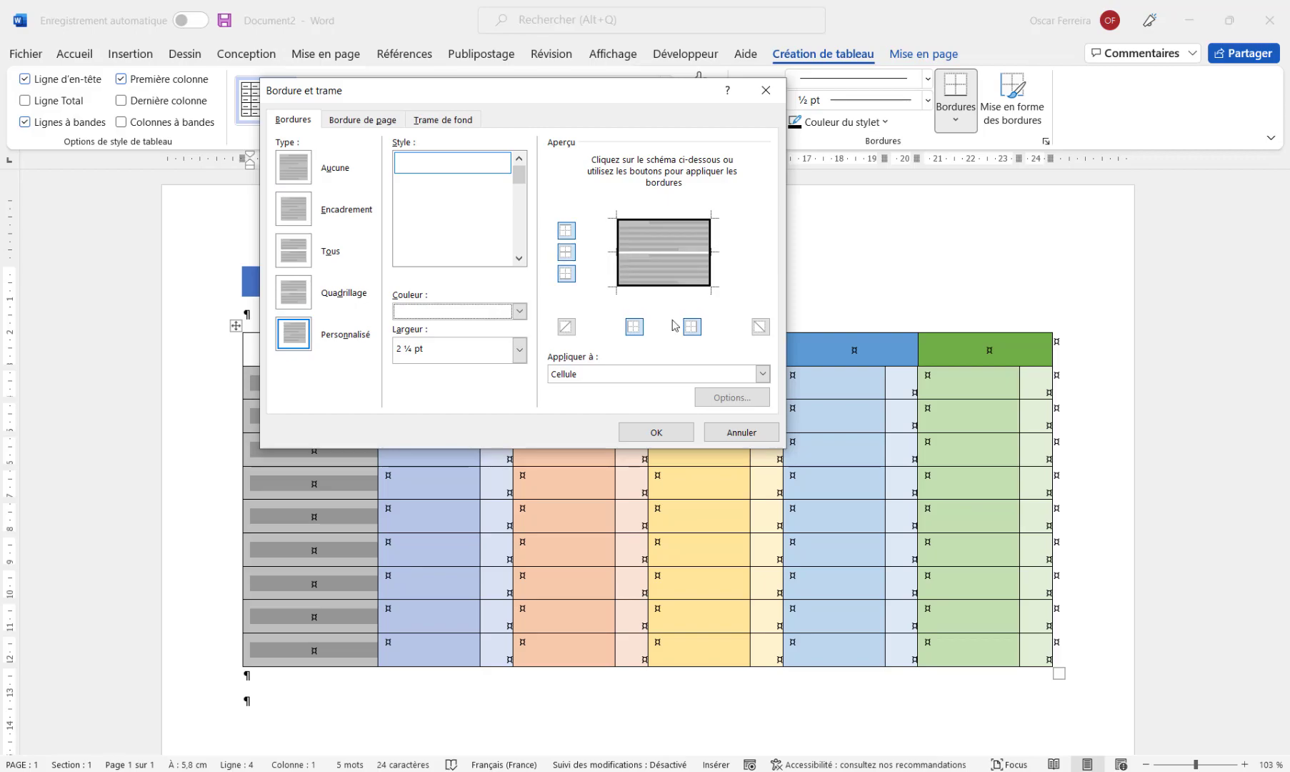
{"action": "left_click", "coordinate": [655, 432]}
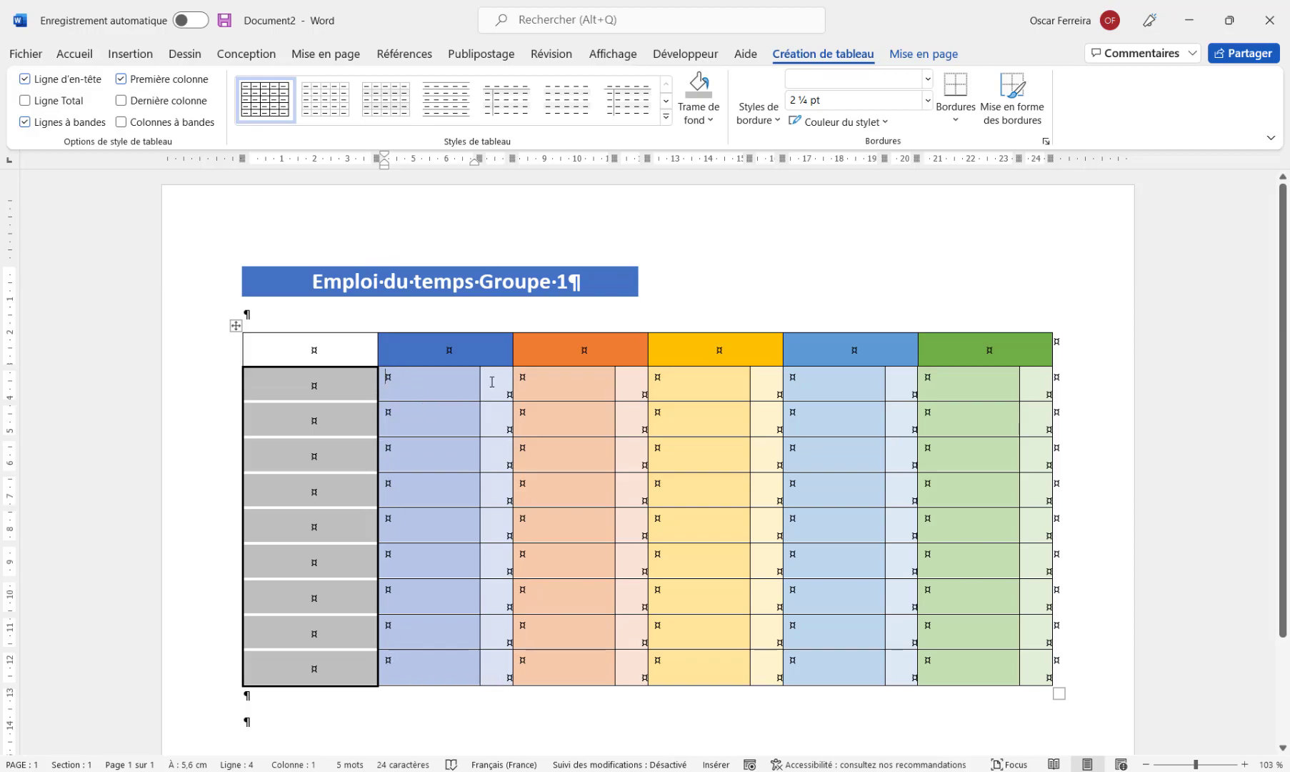
Apply 2 ¼ pt automatic-colour borders to the bottom and right edges of the blue column group below its header
{"action": "left_click_drag", "start_coordinate": [412, 384], "coordinate": [495, 661]}
{"action": "left_click", "coordinate": [956, 119]}
{"action": "left_click", "coordinate": [978, 497]}
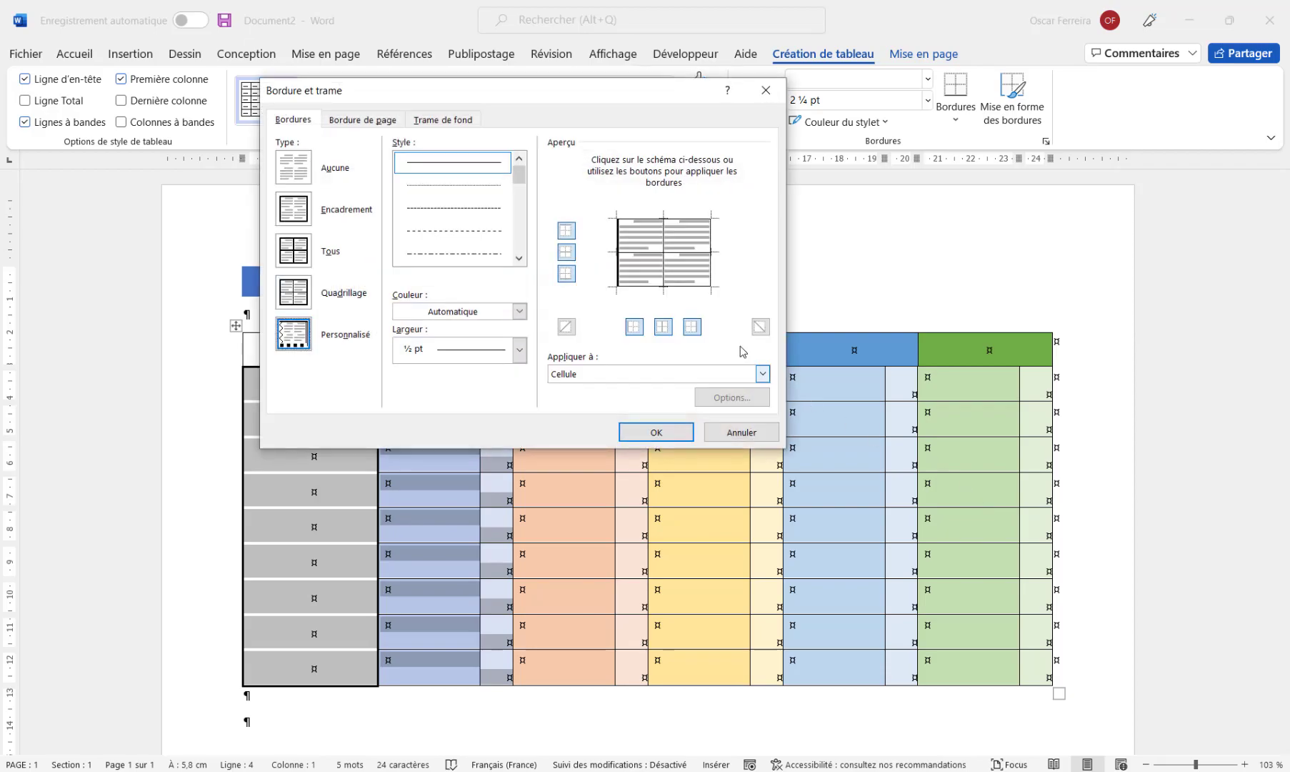
{"action": "left_click", "coordinate": [472, 350]}
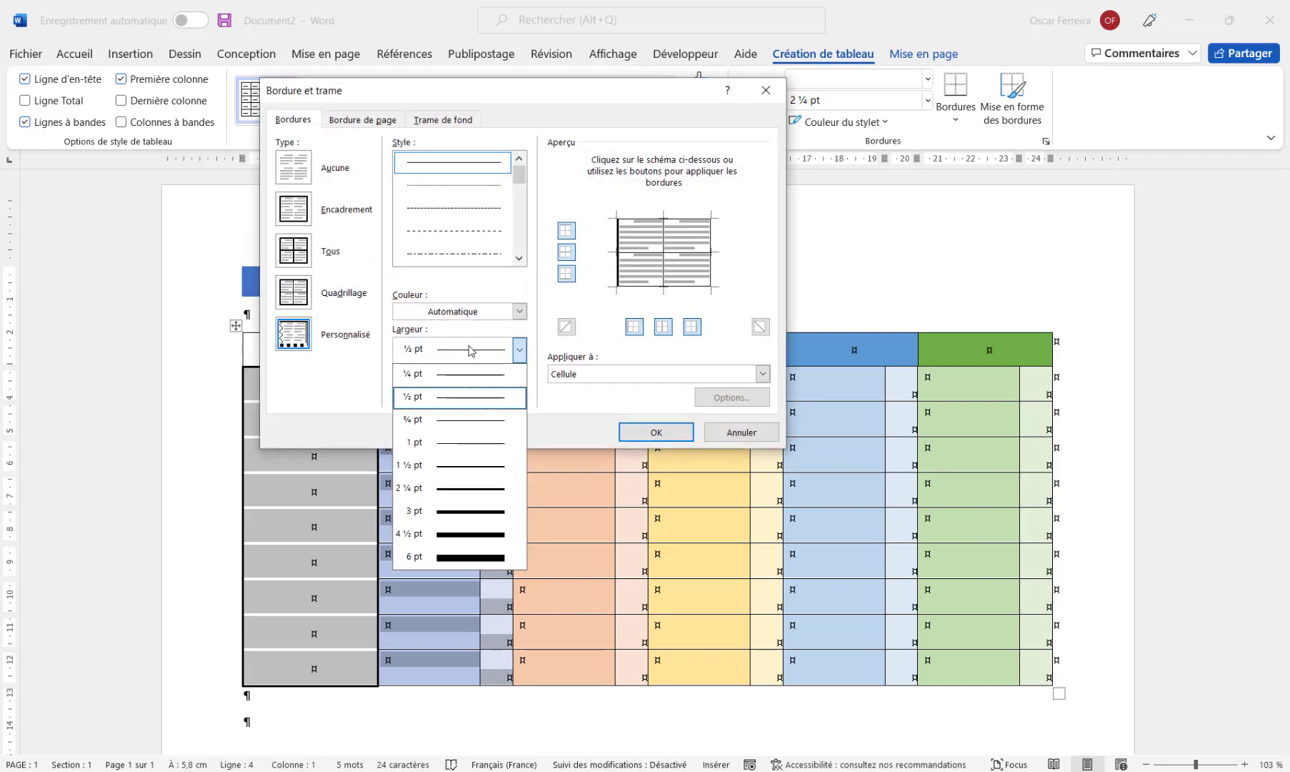
{"action": "left_click", "coordinate": [462, 493]}
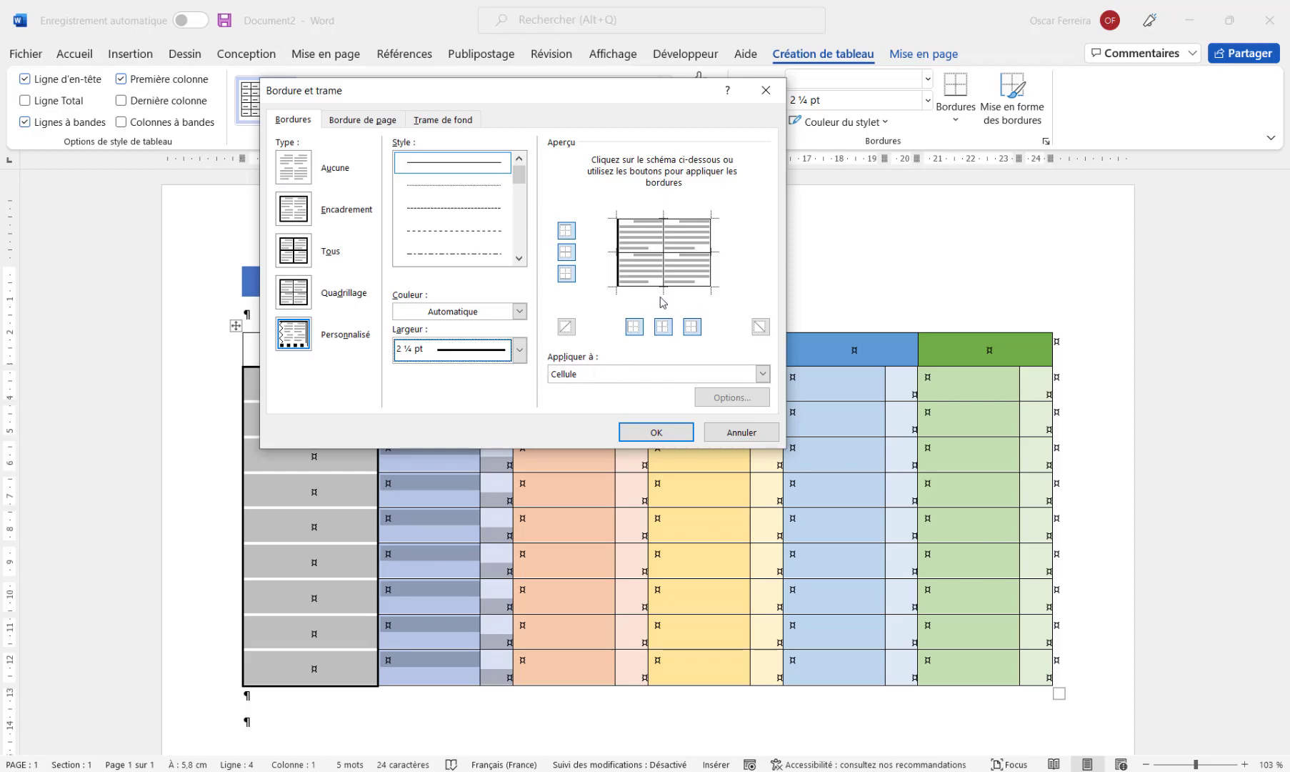
{"action": "left_click", "coordinate": [650, 286]}
{"action": "left_click", "coordinate": [711, 272]}
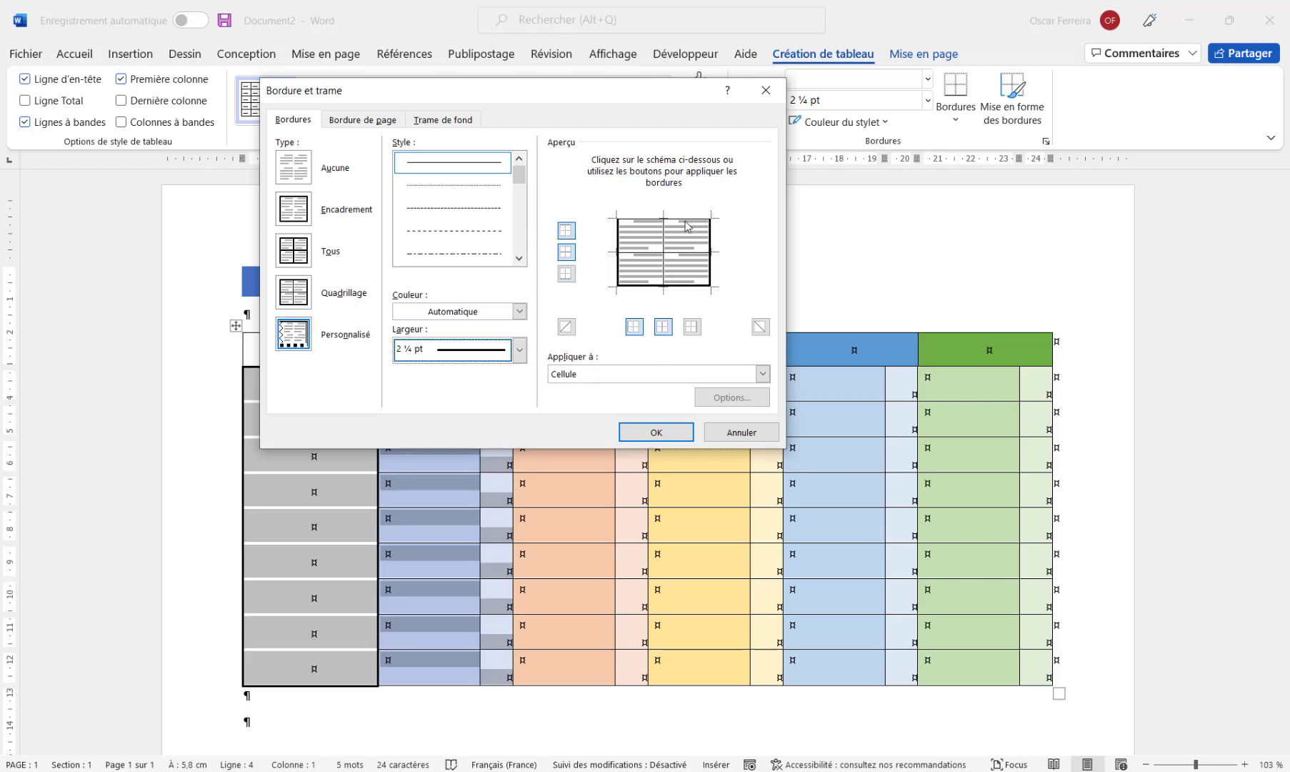
{"action": "left_click", "coordinate": [656, 432]}
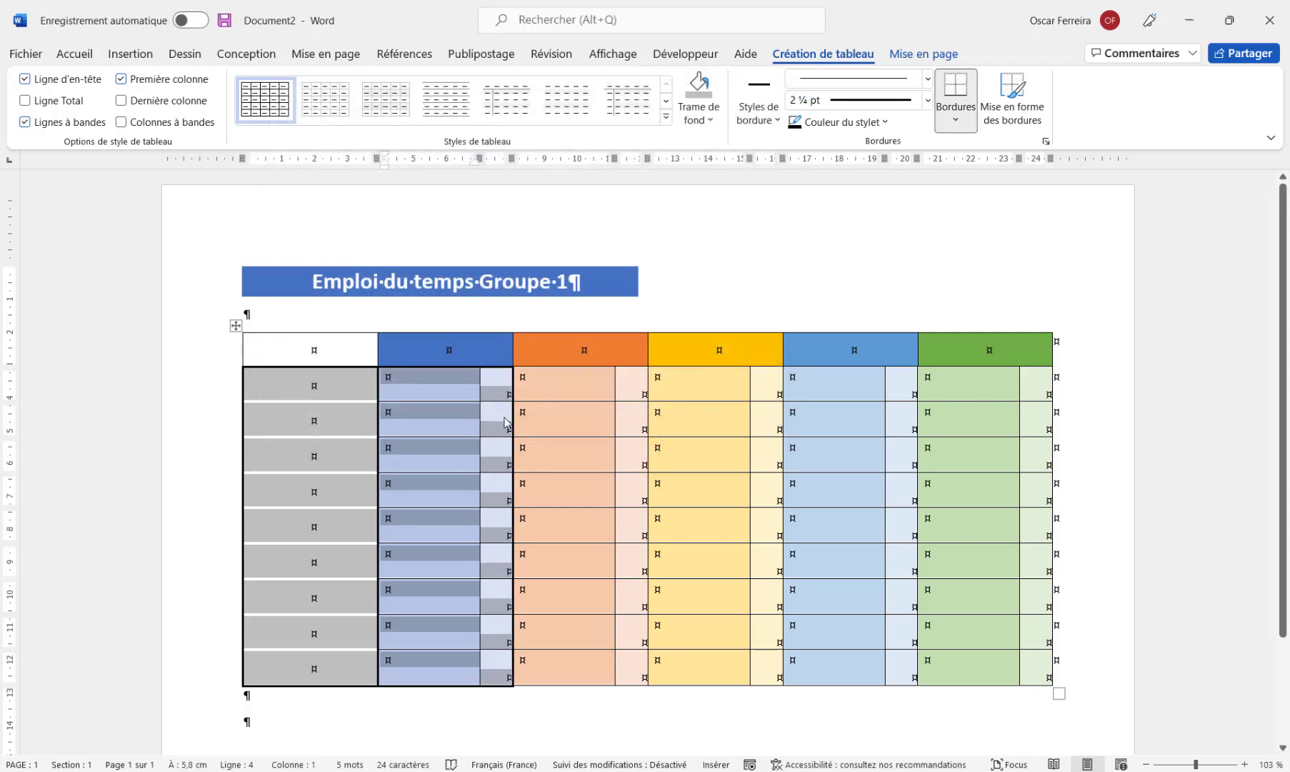
Repeat the 2 ¼ pt border formatting on the orange, gold, light blue and green column groups below the header row
{"action": "left_click_drag", "start_coordinate": [541, 388], "coordinate": [633, 651]}
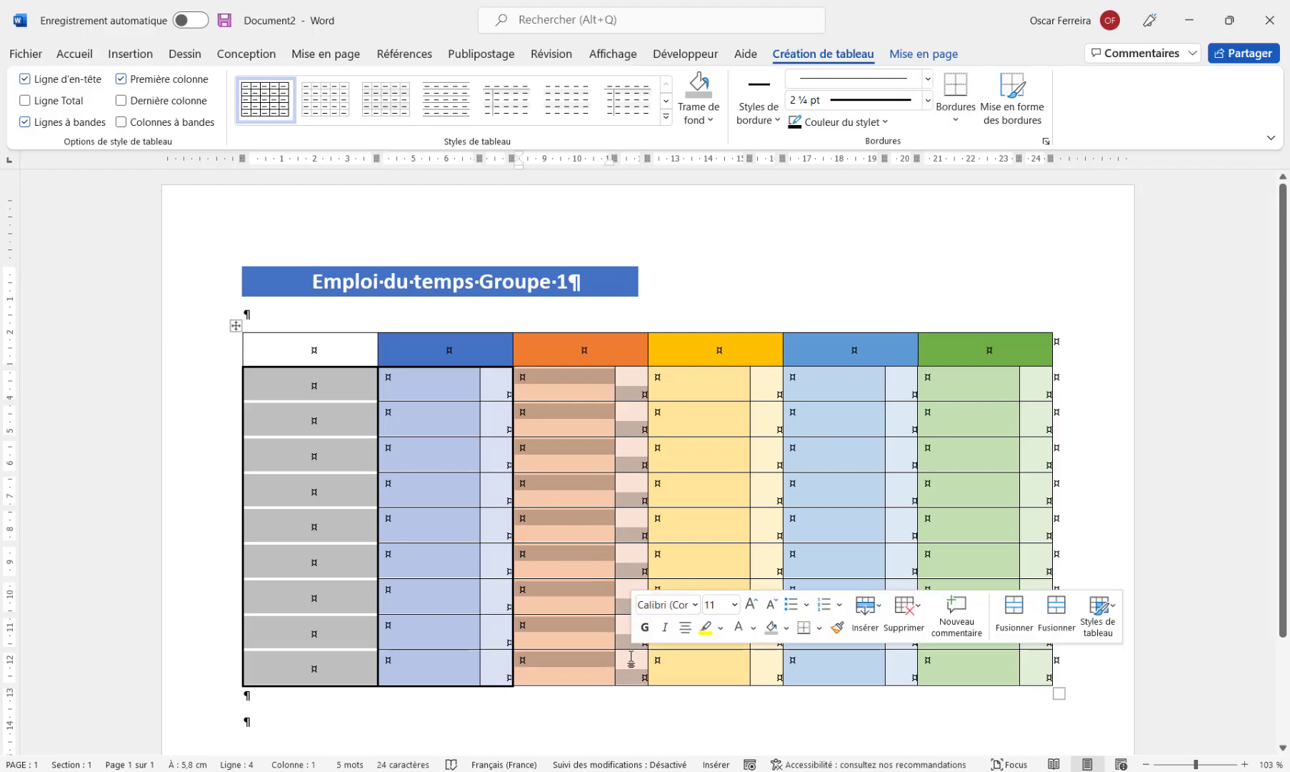
{"action": "key", "text": "F4"}
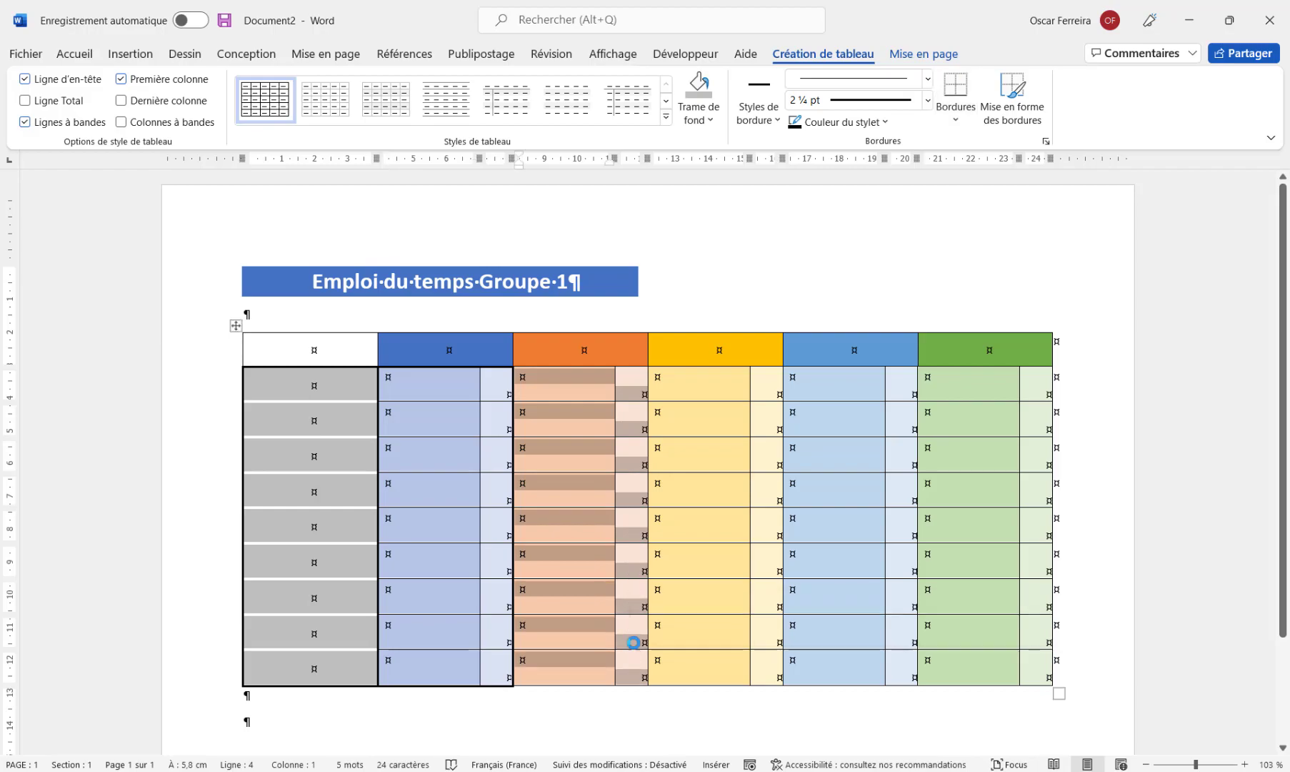
{"action": "left_click_drag", "start_coordinate": [687, 386], "coordinate": [756, 661]}
{"action": "key", "text": "F4"}
{"action": "left_click_drag", "start_coordinate": [822, 386], "coordinate": [872, 660]}
{"action": "key", "text": "F4"}
{"action": "left_click_drag", "start_coordinate": [929, 390], "coordinate": [1022, 653]}
{"action": "key", "text": "F4"}
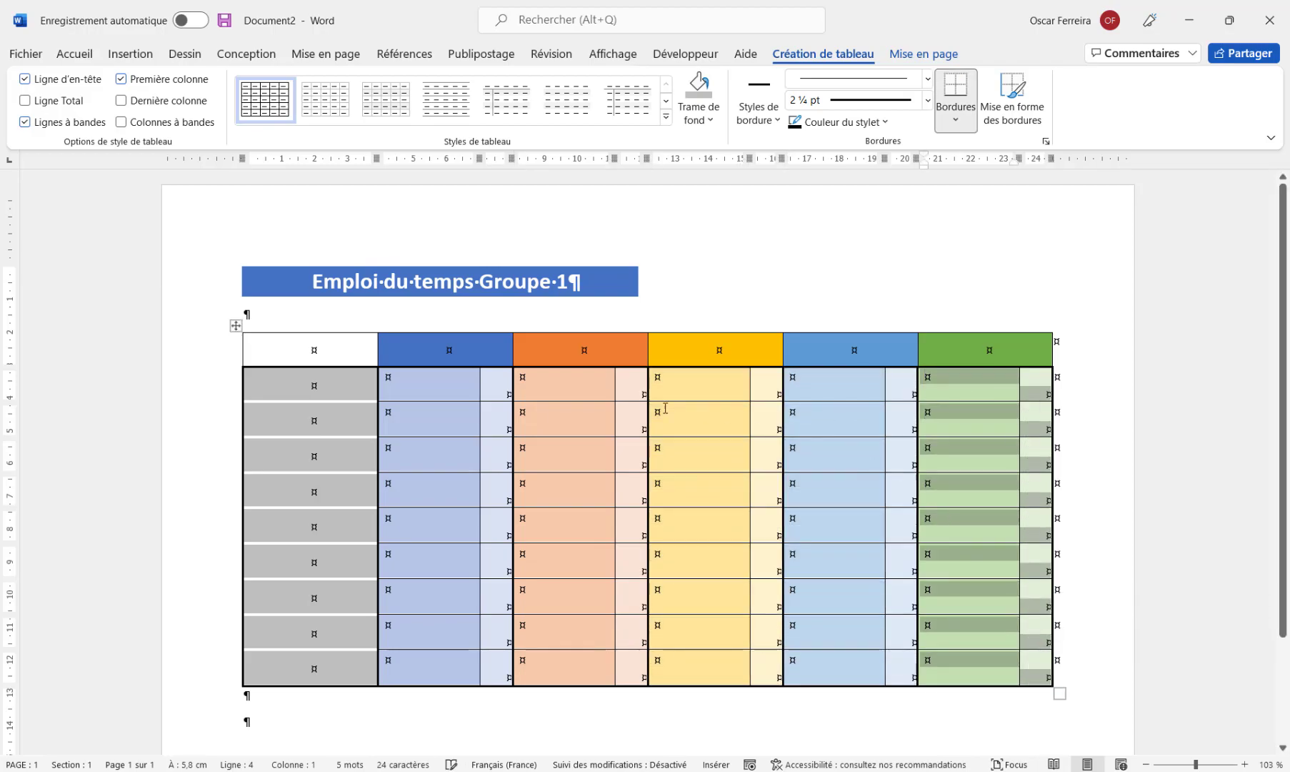
Repeat the 2 ¼ pt border formatting on each of the five coloured header cells
{"action": "left_click", "coordinate": [448, 350]}
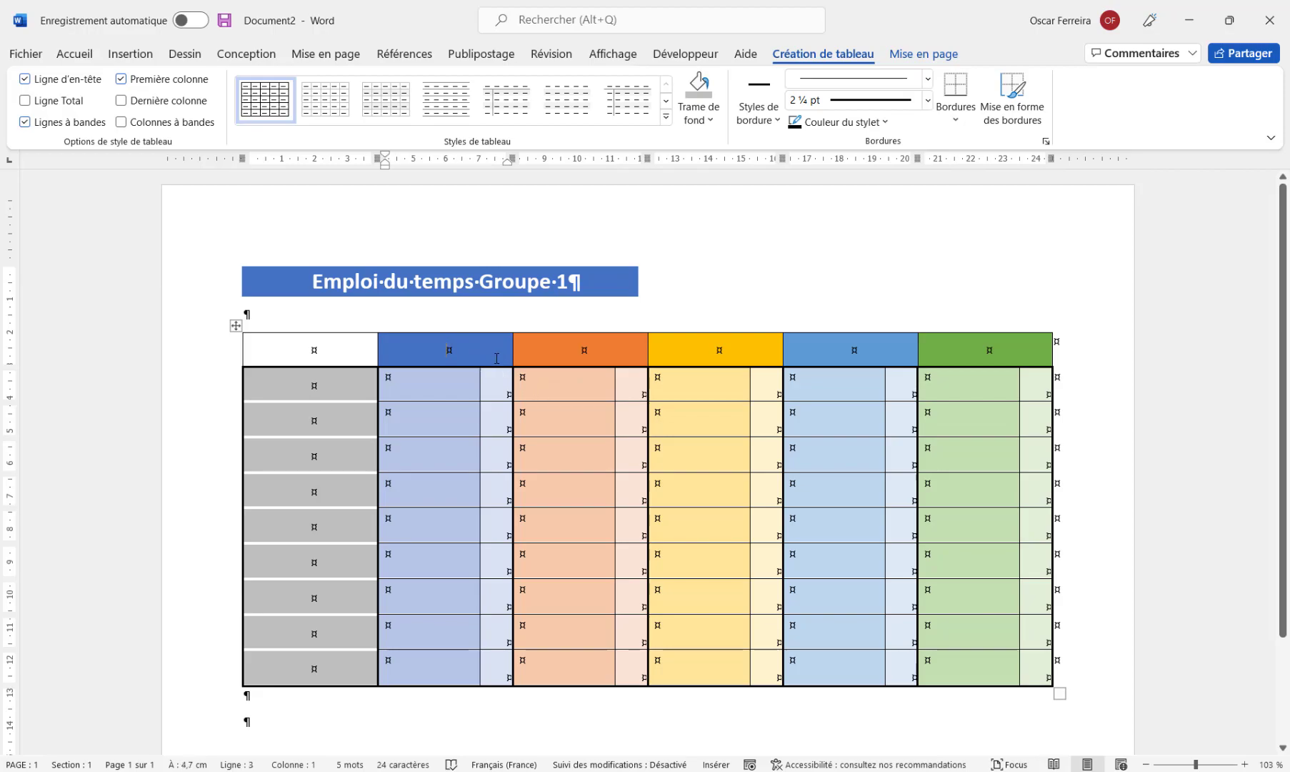
{"action": "key", "text": "F4"}
{"action": "left_click", "coordinate": [564, 351]}
{"action": "key", "text": "F4"}
{"action": "left_click", "coordinate": [703, 355]}
{"action": "key", "text": "F4"}
{"action": "left_click", "coordinate": [833, 346]}
{"action": "key", "text": "F4"}
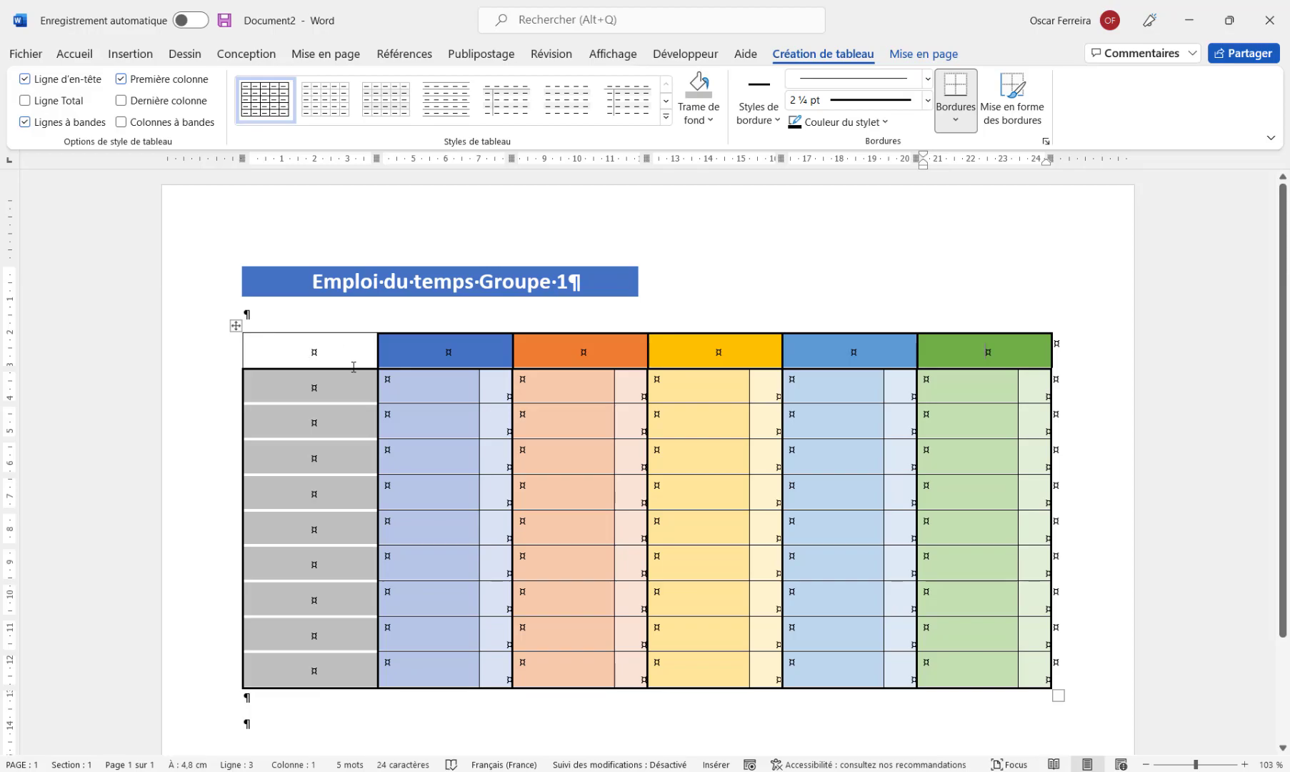
Remove the top and left borders of the empty first header cell, applying the change to that cell only
{"action": "left_click", "coordinate": [313, 352]}
{"action": "left_click", "coordinate": [955, 119]}
{"action": "left_click", "coordinate": [965, 503]}
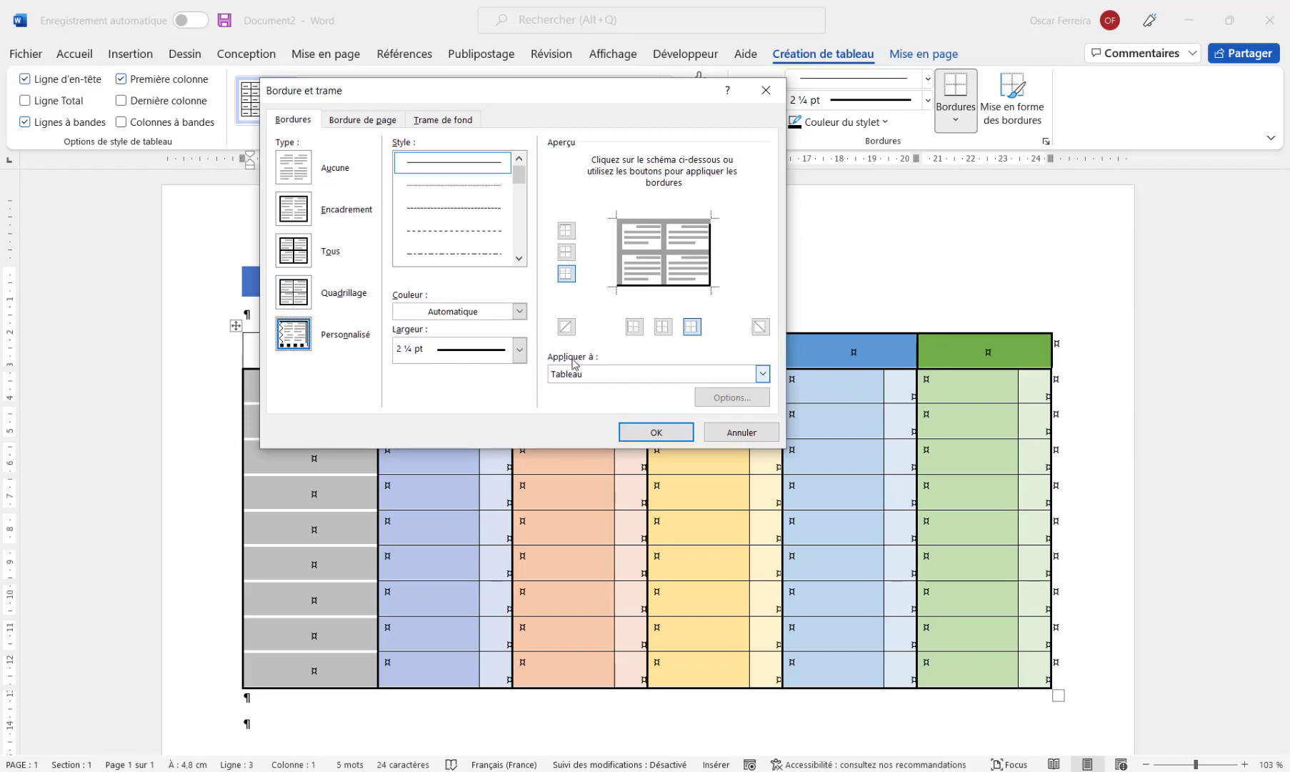
{"action": "left_click", "coordinate": [592, 385]}
{"action": "left_click", "coordinate": [579, 398]}
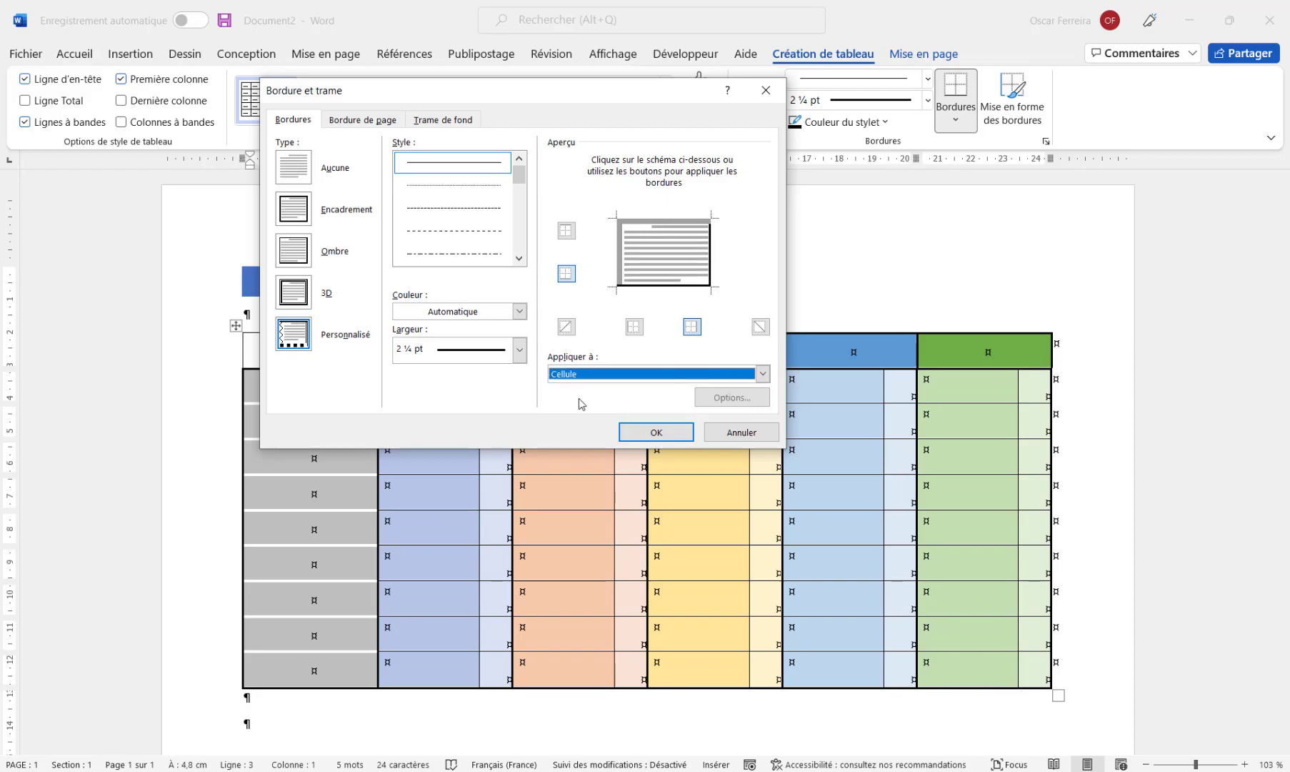
{"action": "left_click", "coordinate": [619, 247]}
{"action": "left_click", "coordinate": [645, 227]}
{"action": "left_click_drag", "start_coordinate": [627, 89], "coordinate": [839, 91]}
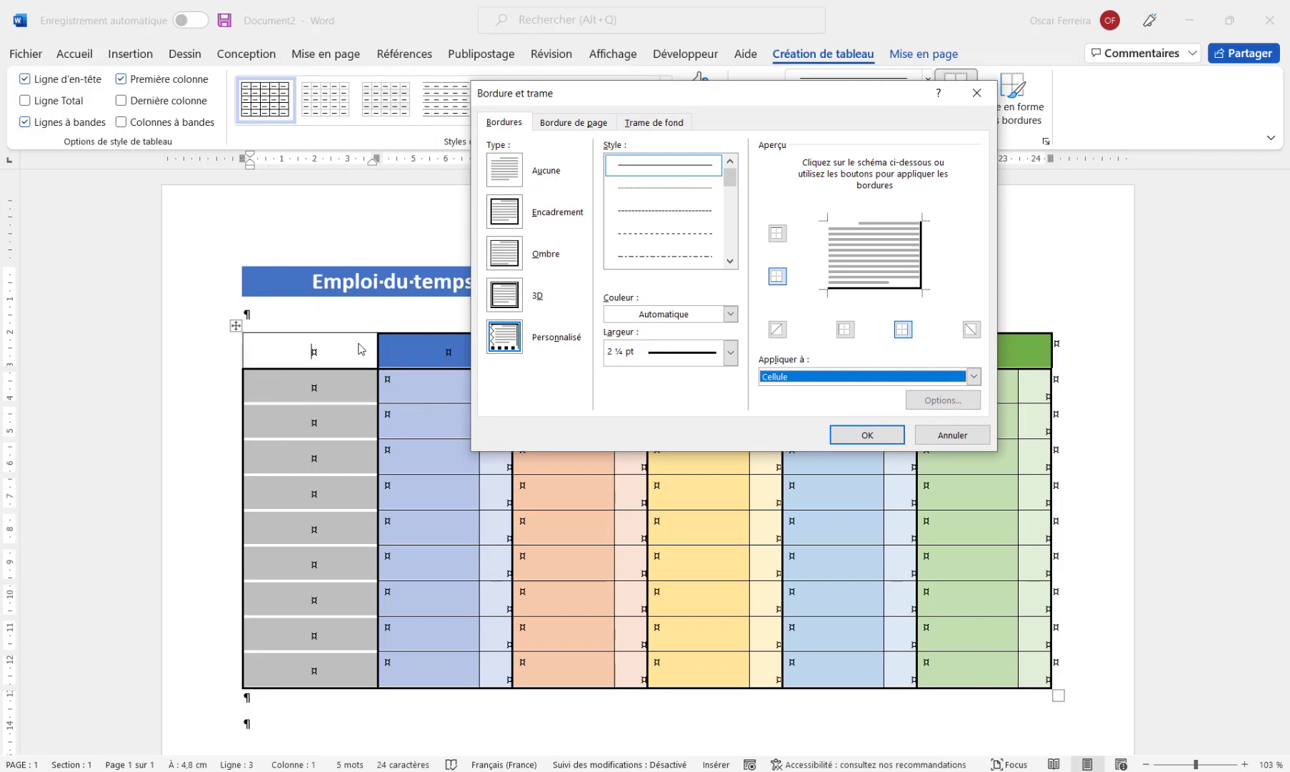
{"action": "left_click", "coordinate": [862, 439]}
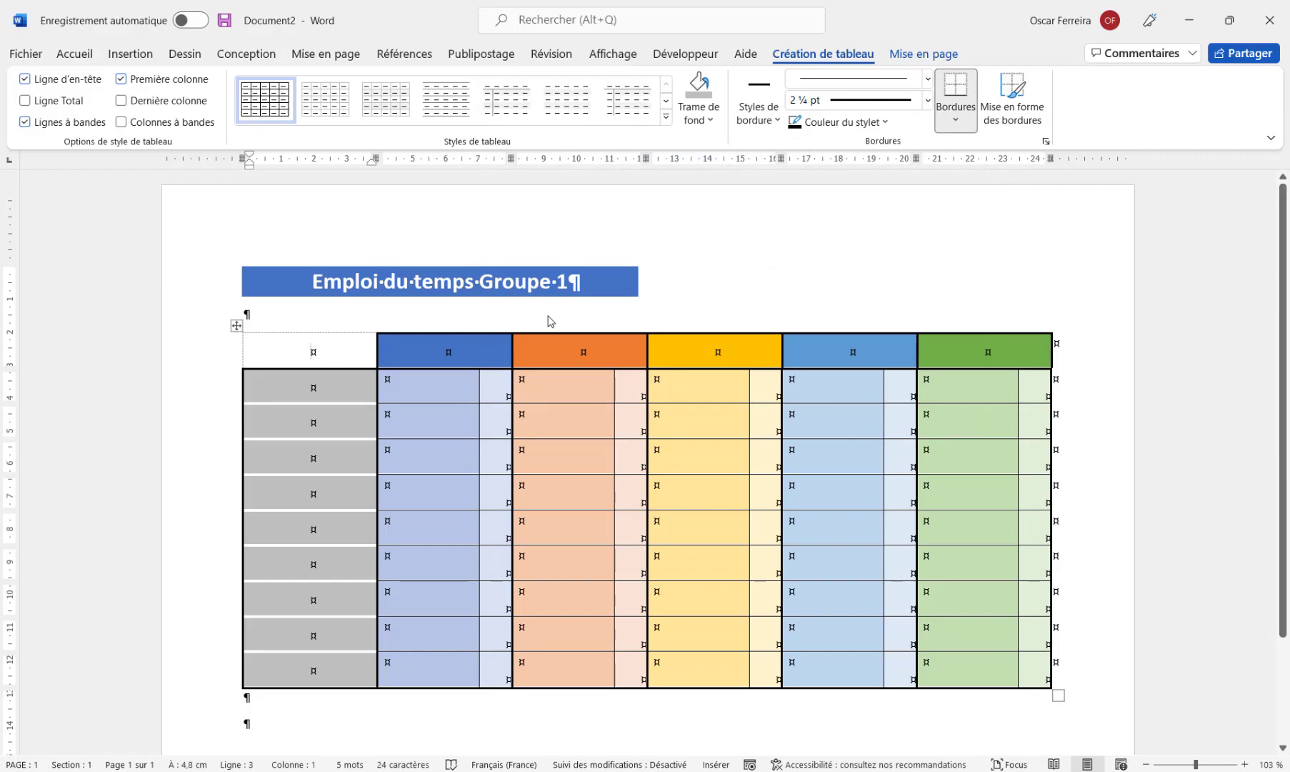
Hide the table gridlines to check the borderless corner cell, and show them again
{"action": "left_click", "coordinate": [918, 56]}
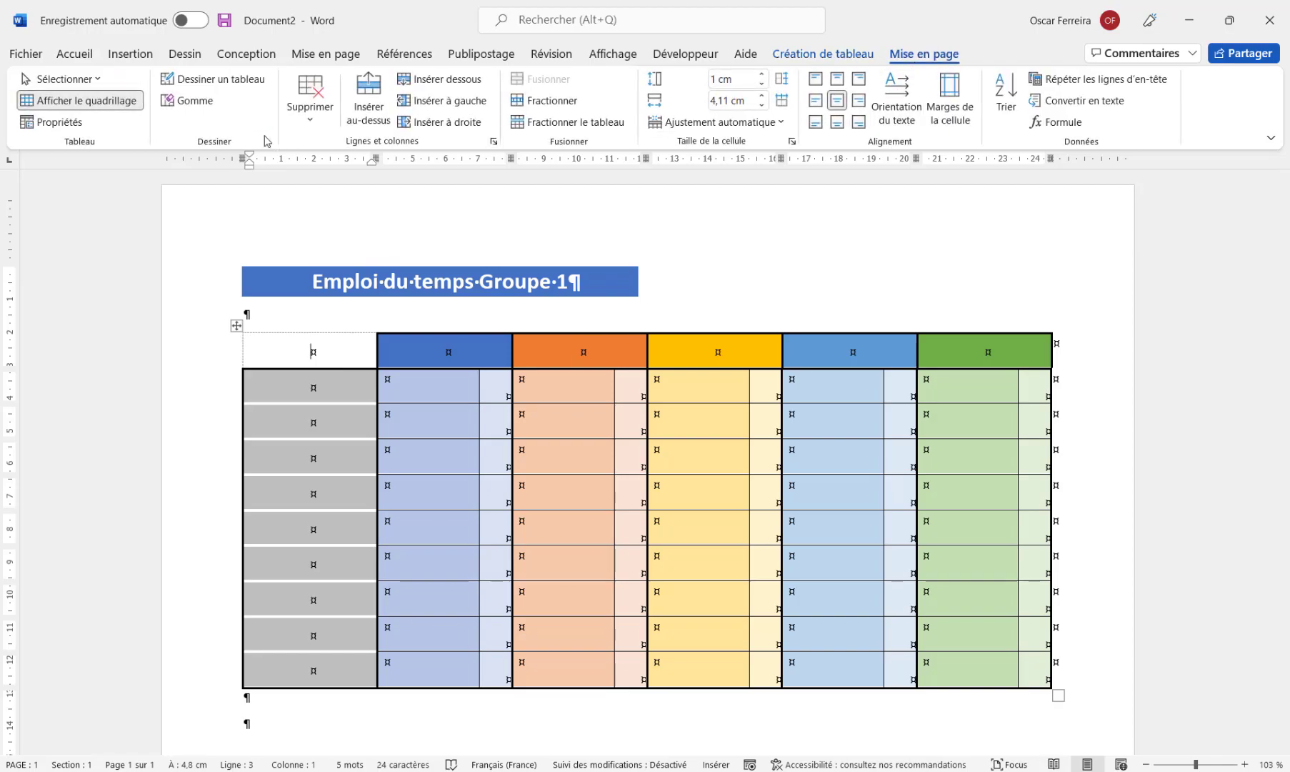
{"action": "left_click", "coordinate": [77, 106]}
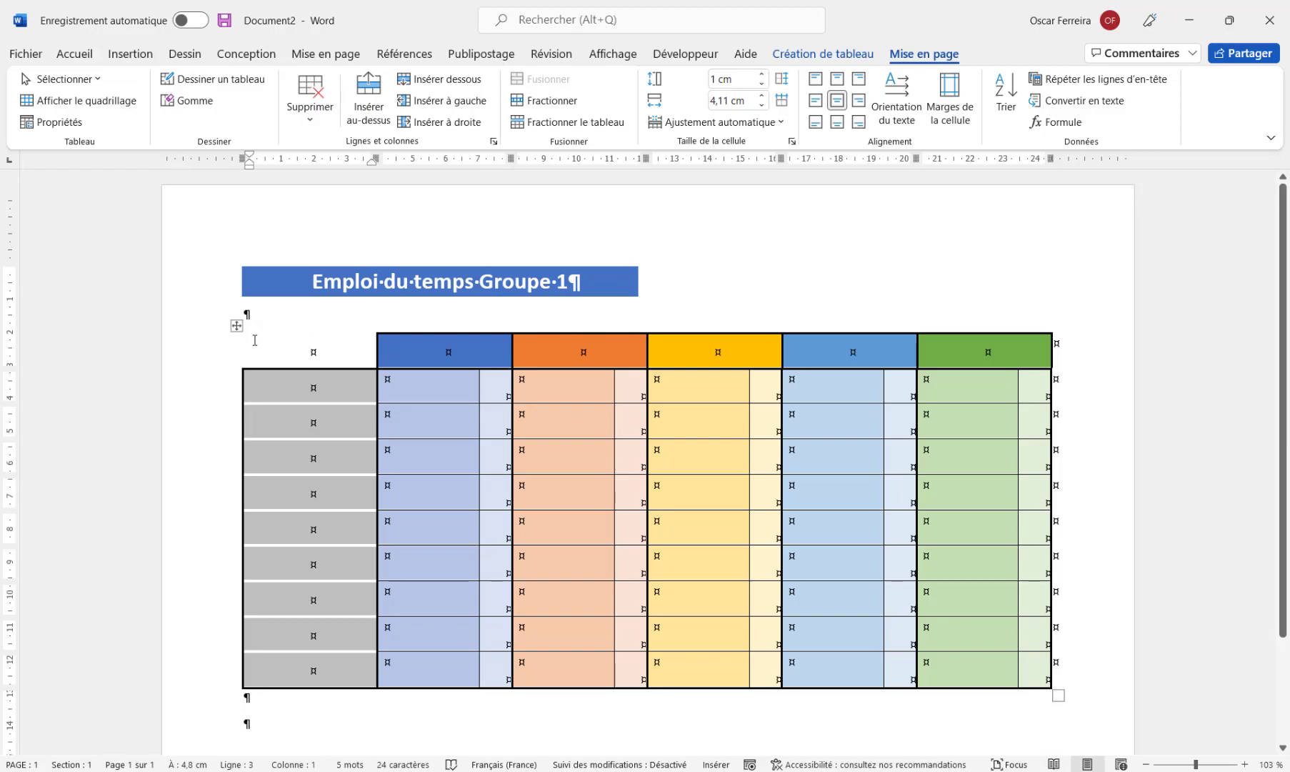
{"action": "left_click", "coordinate": [80, 100]}
Fill the five coloured header cells with the weekdays Lundi, Mardi, Mercredi, Jeudi and Vendredi
{"action": "key", "text": "Tab"}
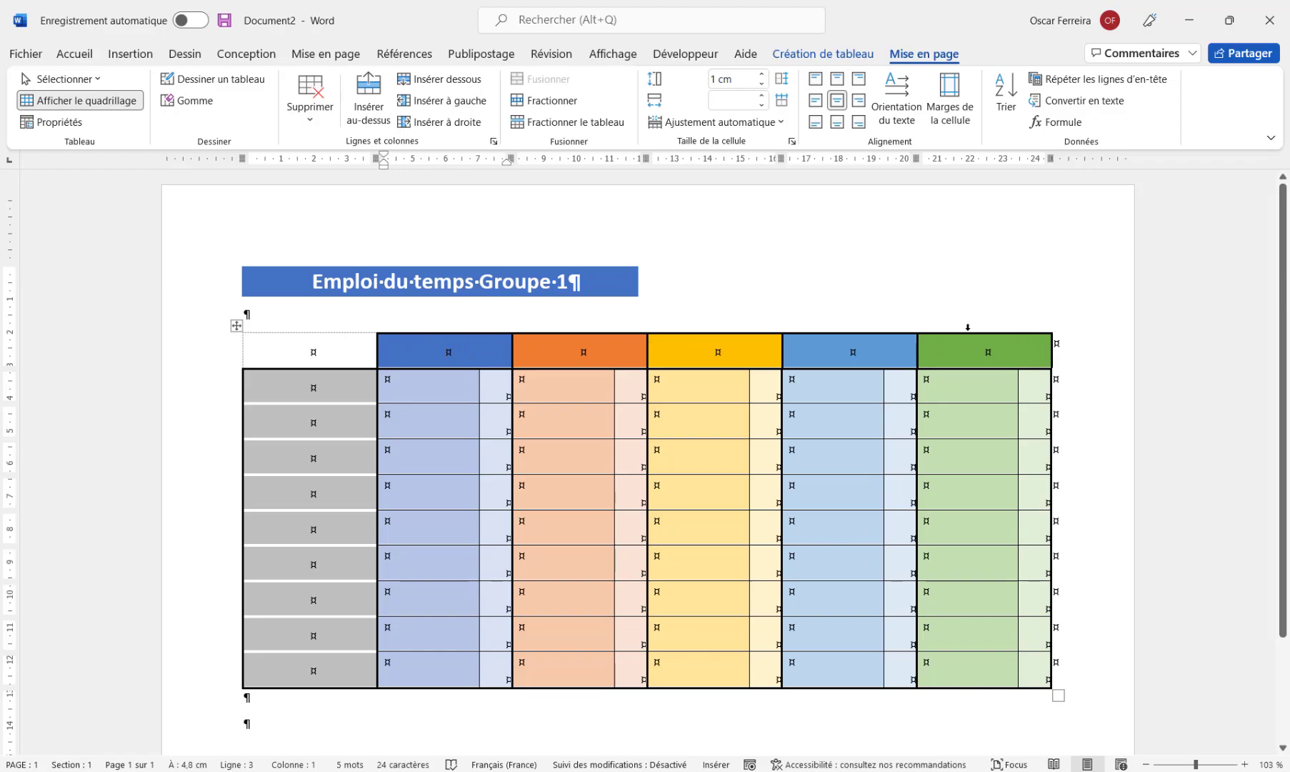
{"action": "type", "text": "Lundi"}
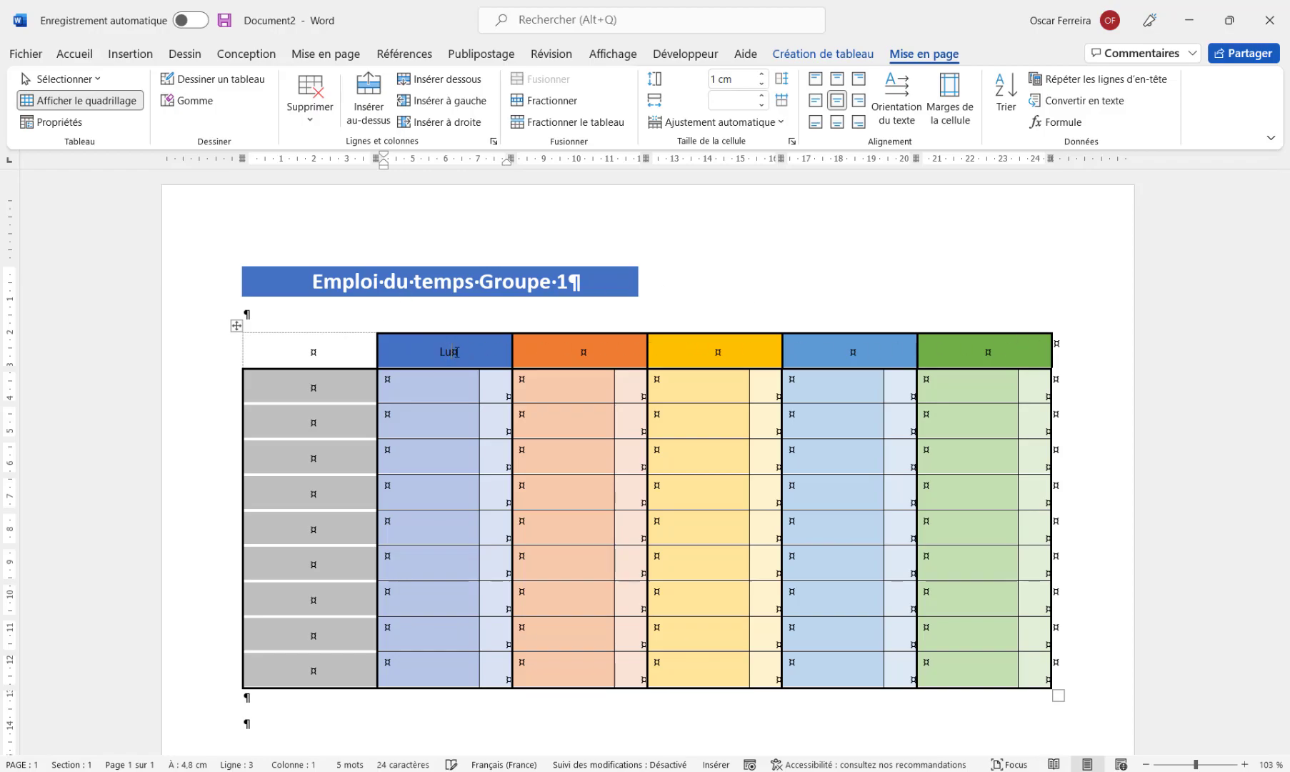
{"action": "key", "text": "Tab"}
{"action": "type", "text": "Mardi"}
{"action": "key", "text": "Tab"}
{"action": "type", "text": "Mercredi"}
{"action": "key", "text": "Tab"}
{"action": "type", "text": "Jeudi"}
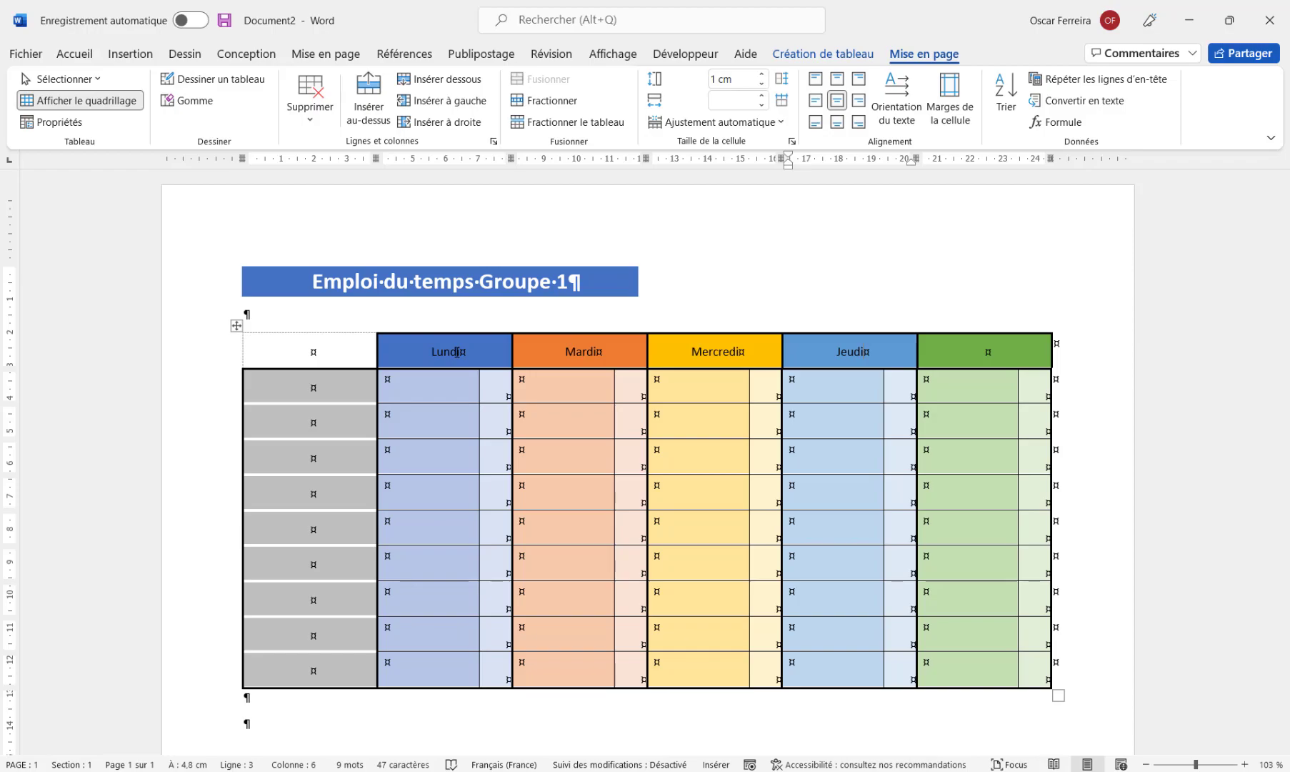
{"action": "key", "text": "Tab"}
{"action": "type", "text": "Vendredi"}
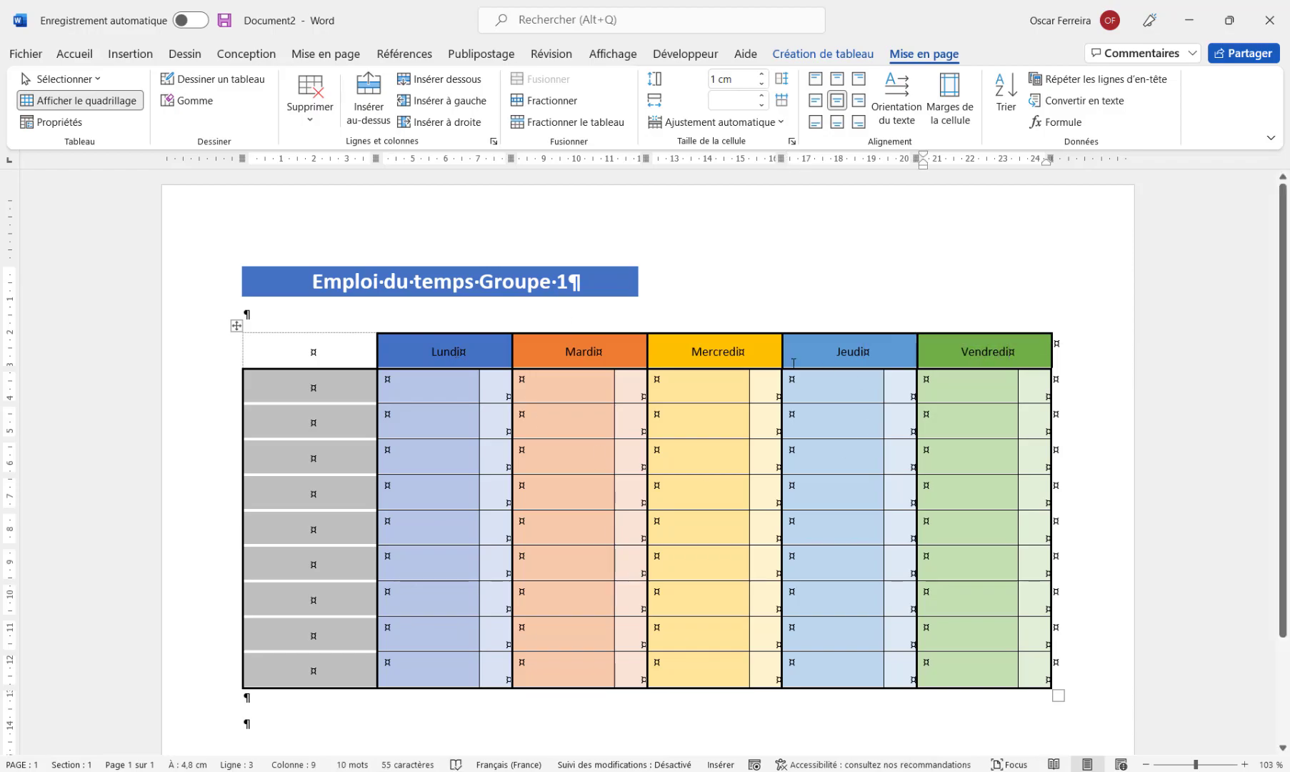
Make the text of the entire timetable table bold
{"action": "mouse_move", "coordinate": [342, 351]}
{"action": "left_mouse_down"}
{"action": "mouse_move", "coordinate": [945, 444]}
{"action": "mouse_move", "coordinate": [1028, 664]}
{"action": "mouse_move", "coordinate": [1034, 645]}
{"action": "left_mouse_up"}
{"action": "left_click", "coordinate": [75, 54]}
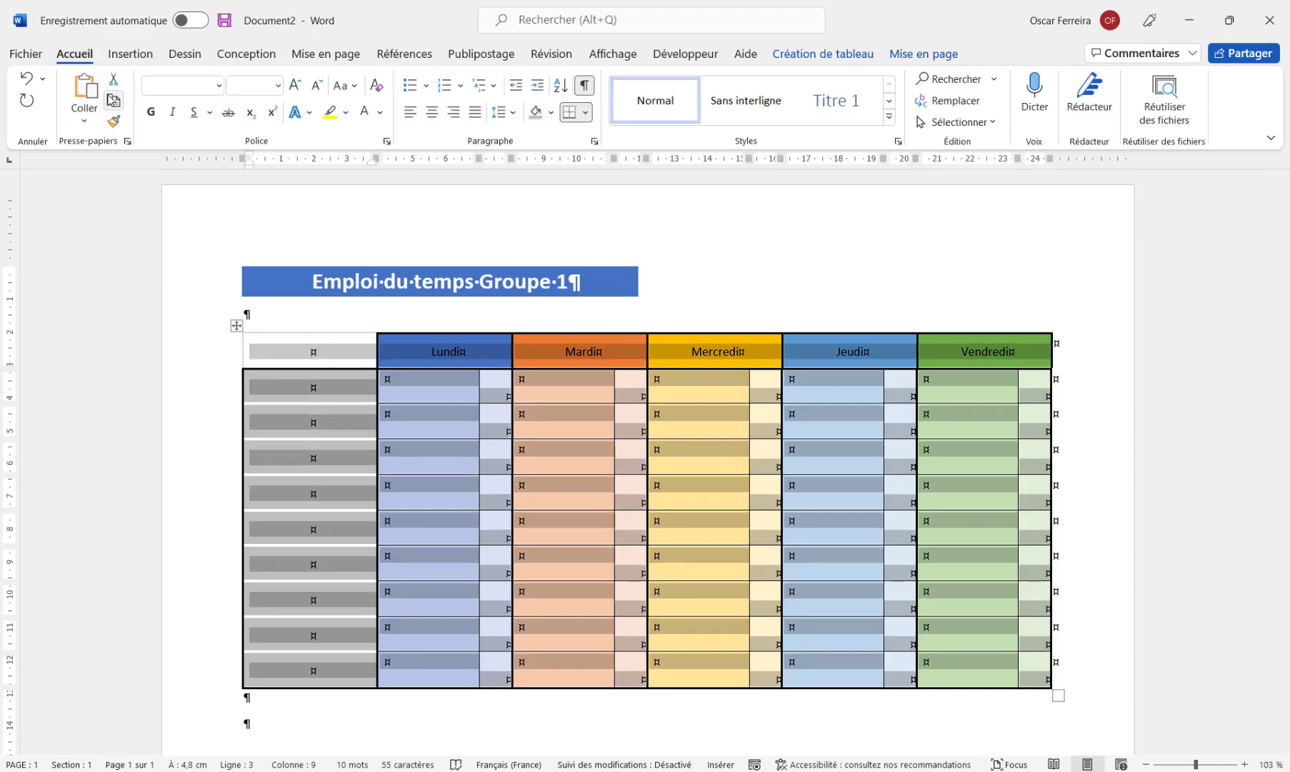
{"action": "left_click", "coordinate": [153, 115]}
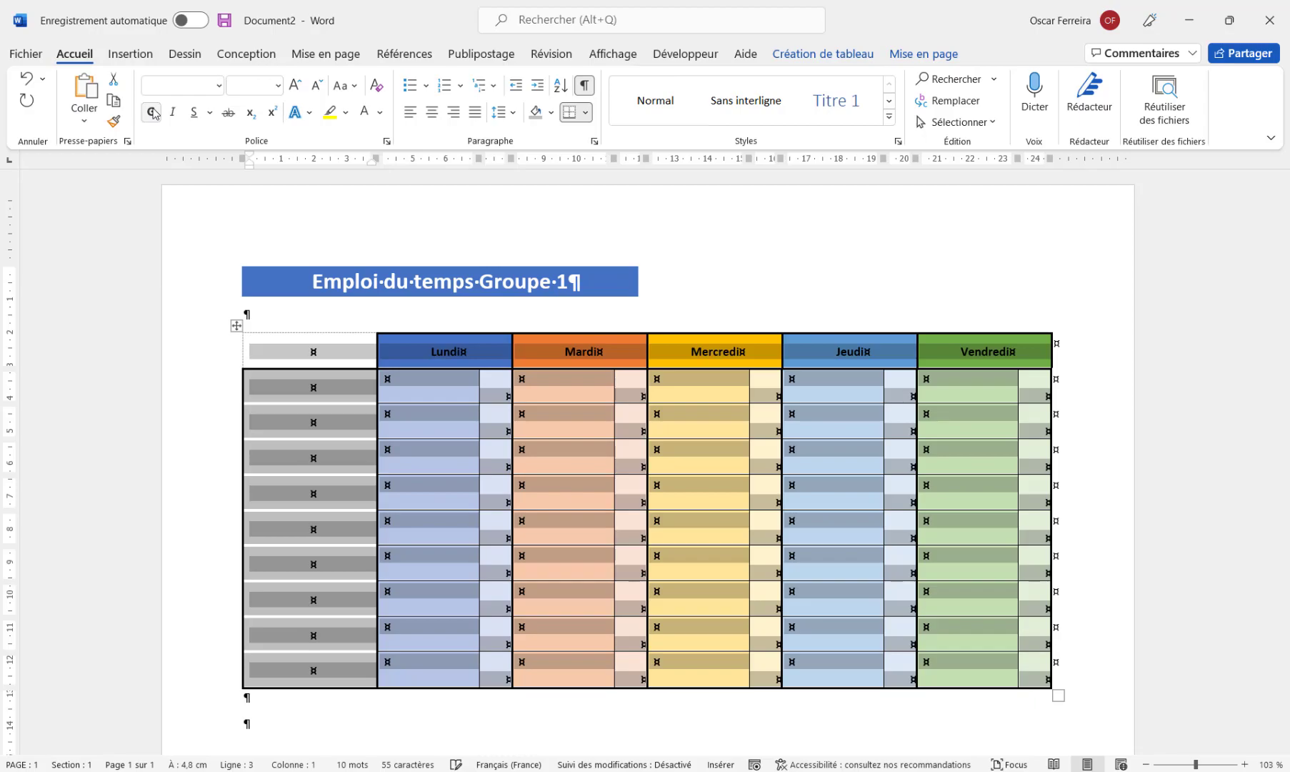
Enter 08-09h in the first grey cell, copy it into the eight grey cells below and centre the copies horizontally and vertically
{"action": "left_click", "coordinate": [317, 389]}
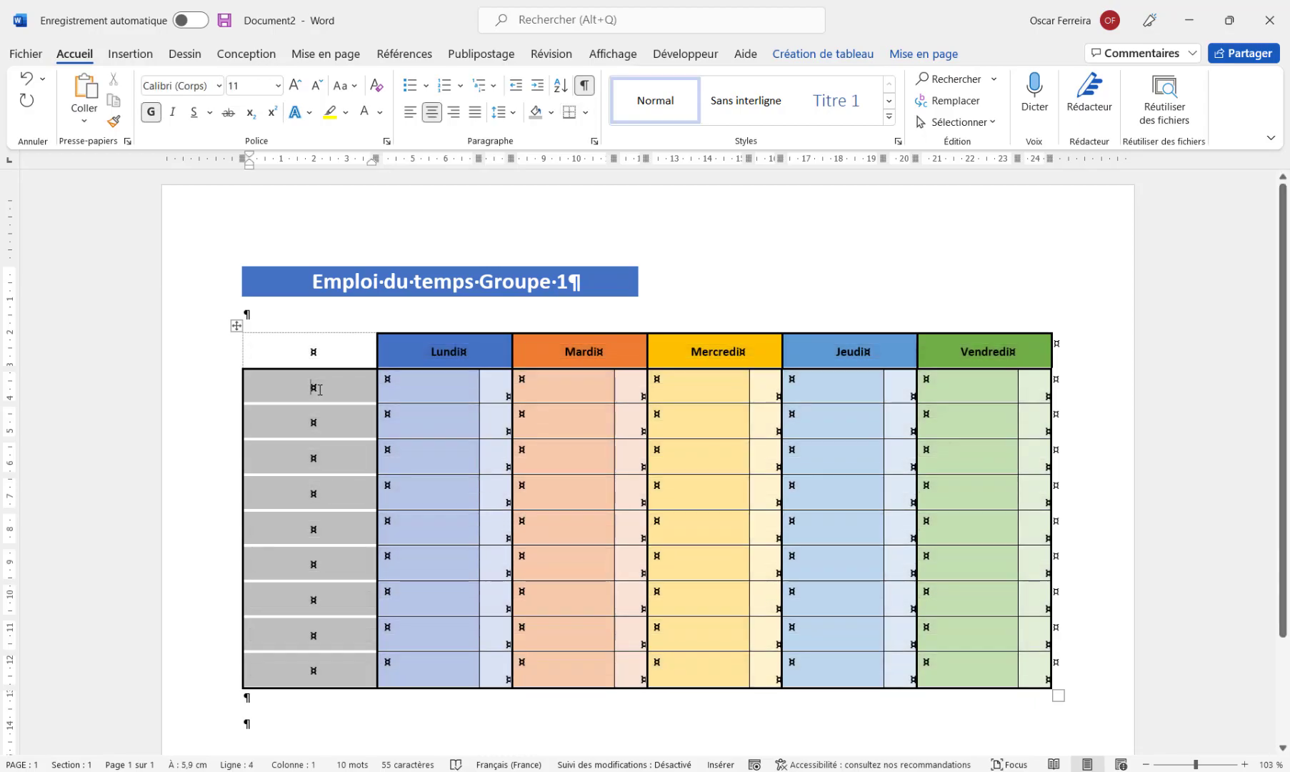
{"action": "type", "text": "08-09"}
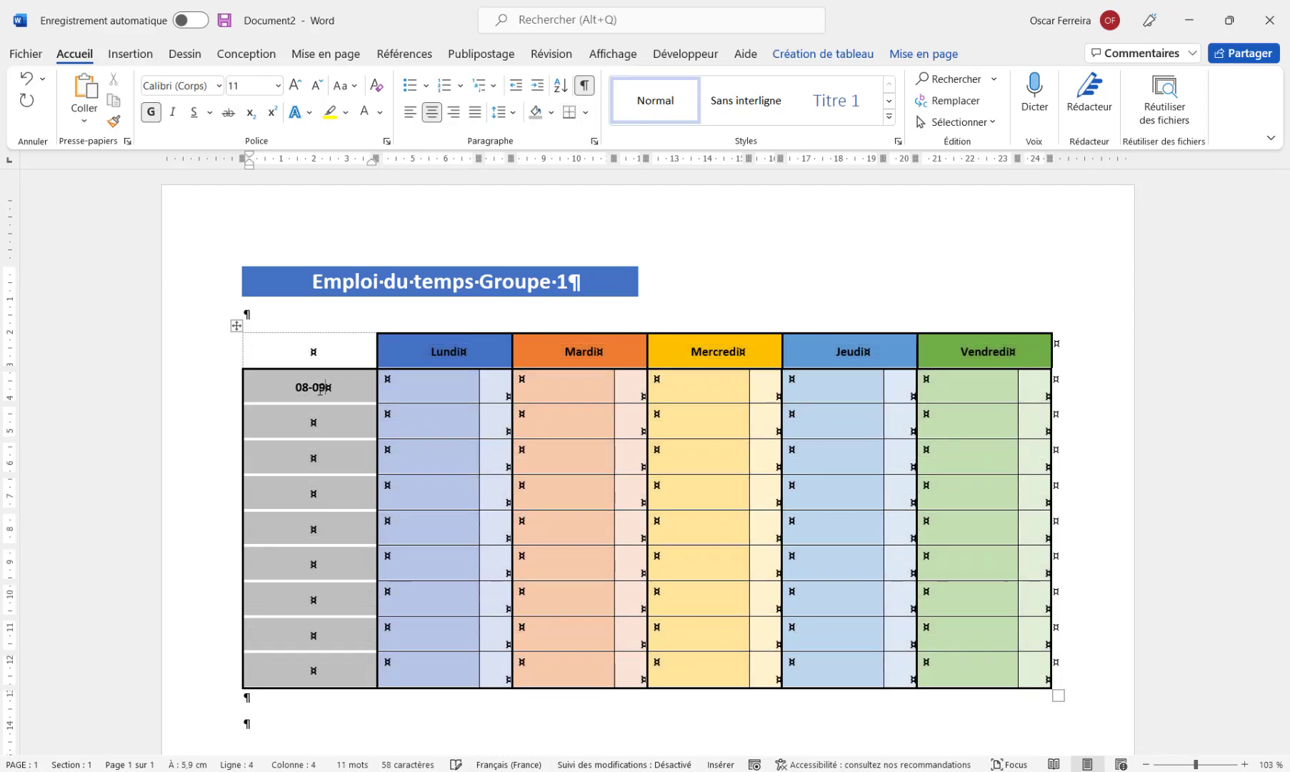
{"action": "type", "text": "h"}
{"action": "left_click_drag", "start_coordinate": [280, 381], "coordinate": [324, 663]}
{"action": "key", "text": "ctrl+c"}
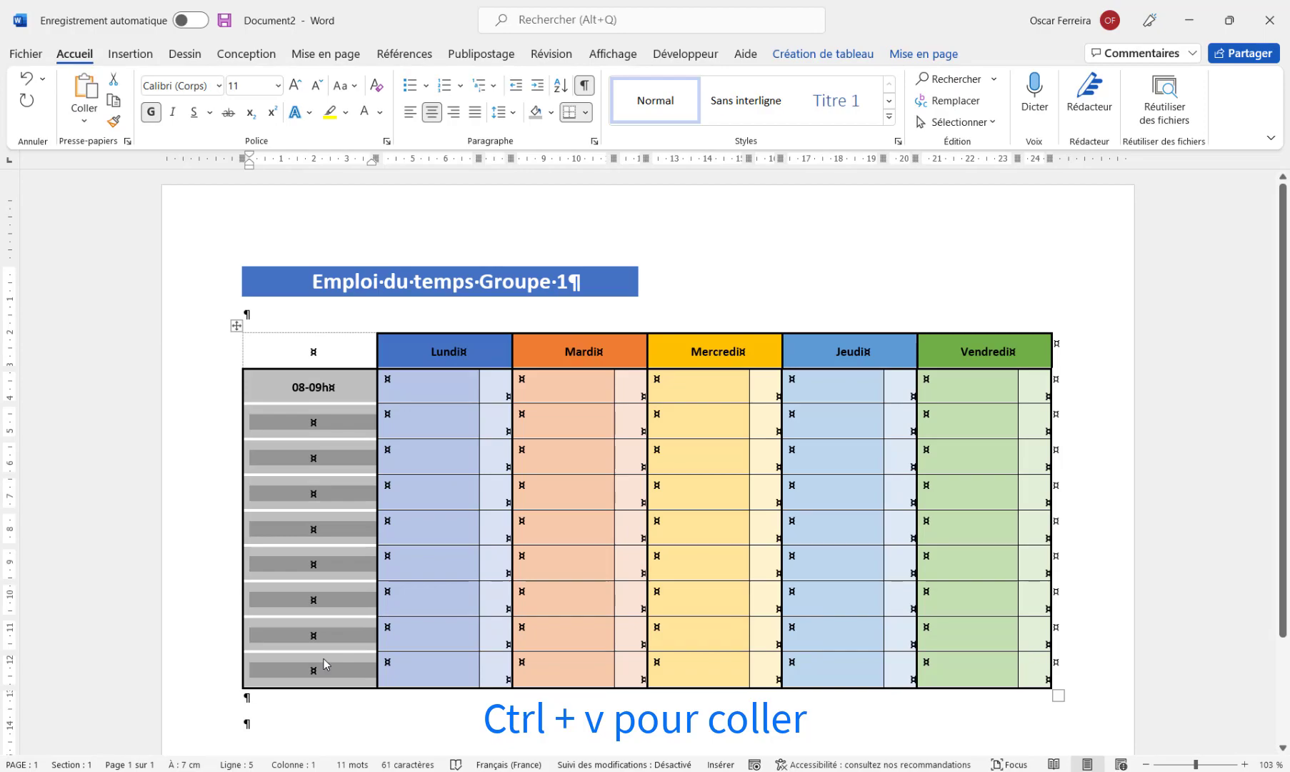
{"action": "key", "text": "ctrl+v"}
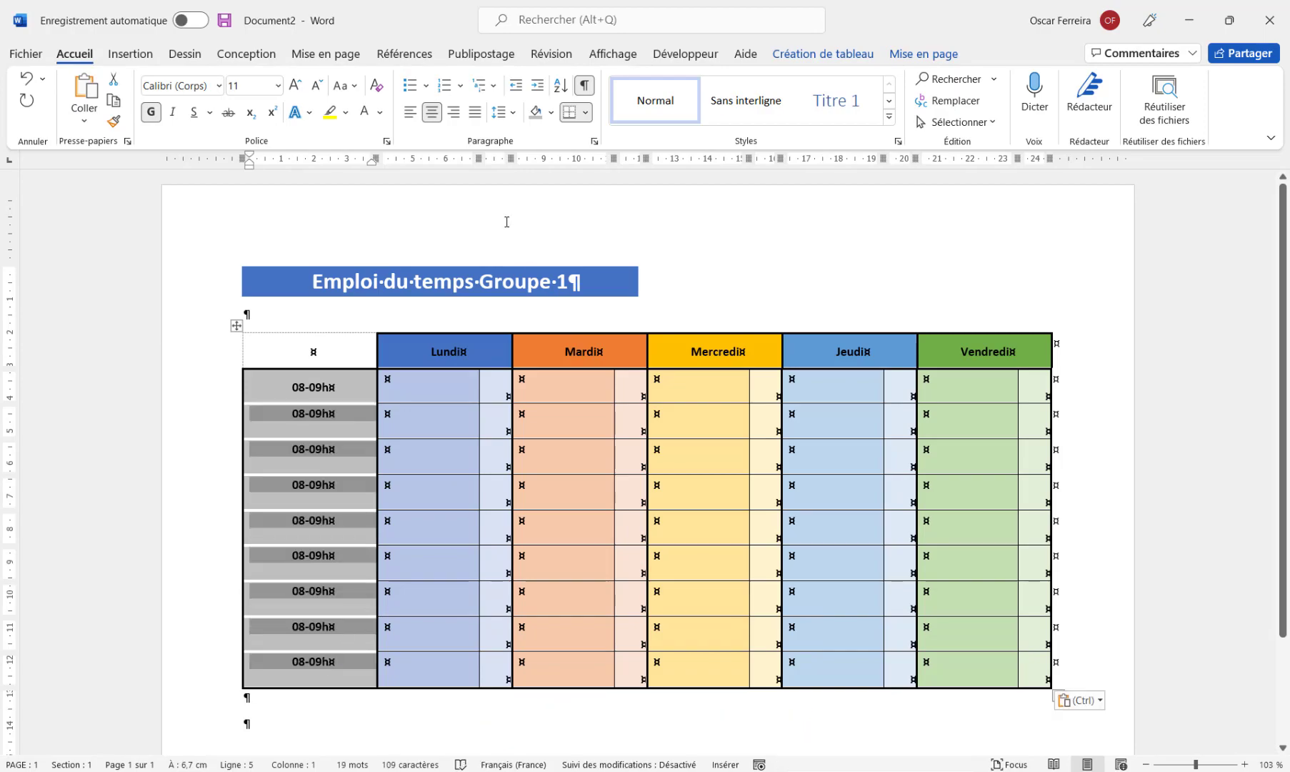
{"action": "left_click", "coordinate": [923, 54]}
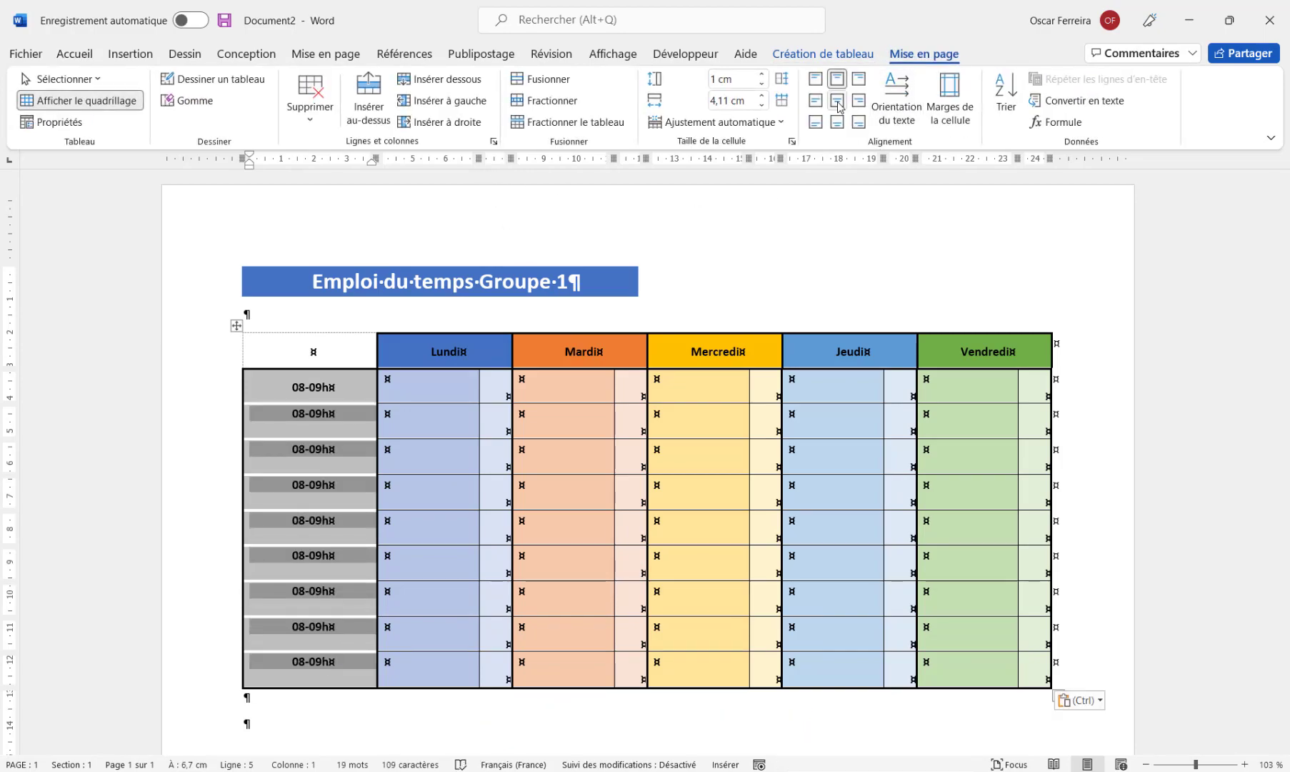
{"action": "left_click", "coordinate": [838, 100]}
Change the eight copied time slots to the consecutive hours 09-10h through 16-17h
{"action": "left_click", "coordinate": [309, 425]}
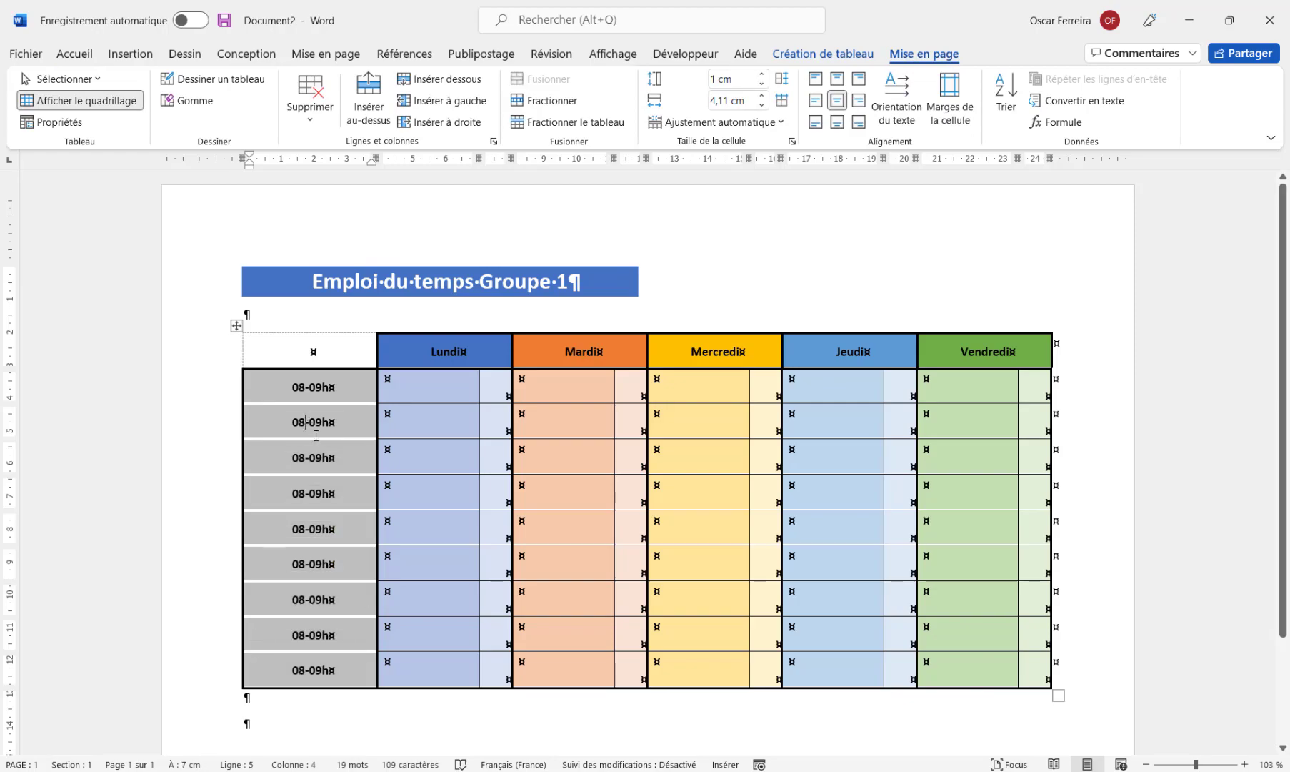
{"action": "key", "text": "BackSpace"}
{"action": "key", "text": "9"}
{"action": "left_click_drag", "start_coordinate": [322, 423], "coordinate": [309, 424]}
{"action": "type", "text": "10"}
{"action": "left_click_drag", "start_coordinate": [292, 457], "coordinate": [305, 529]}
{"action": "type", "text": "1011111212"}
{"action": "left_click_drag", "start_coordinate": [322, 529], "coordinate": [305, 671]}
{"action": "type", "text": "131515161617"}
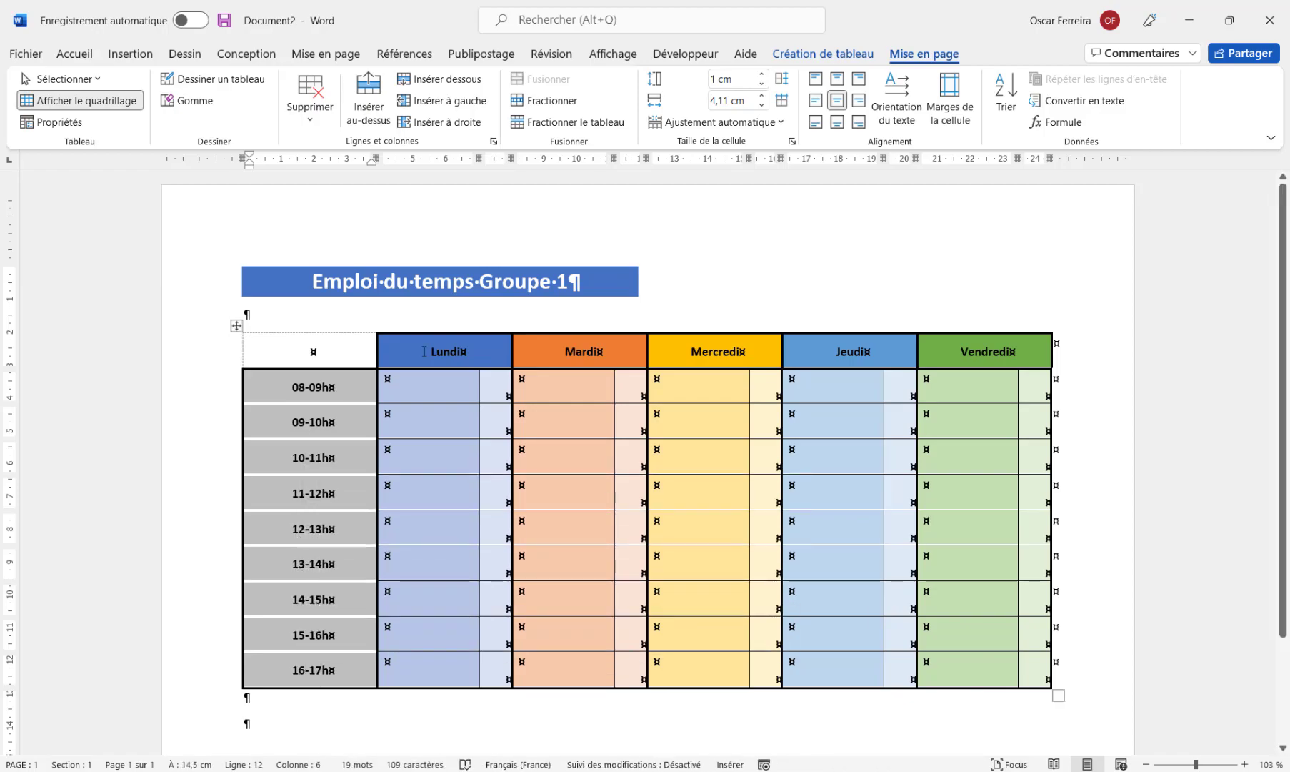
Set the text of the five weekday headers to white and increase its font size
{"action": "left_click_drag", "start_coordinate": [424, 351], "coordinate": [986, 350]}
{"action": "left_click", "coordinate": [75, 54]}
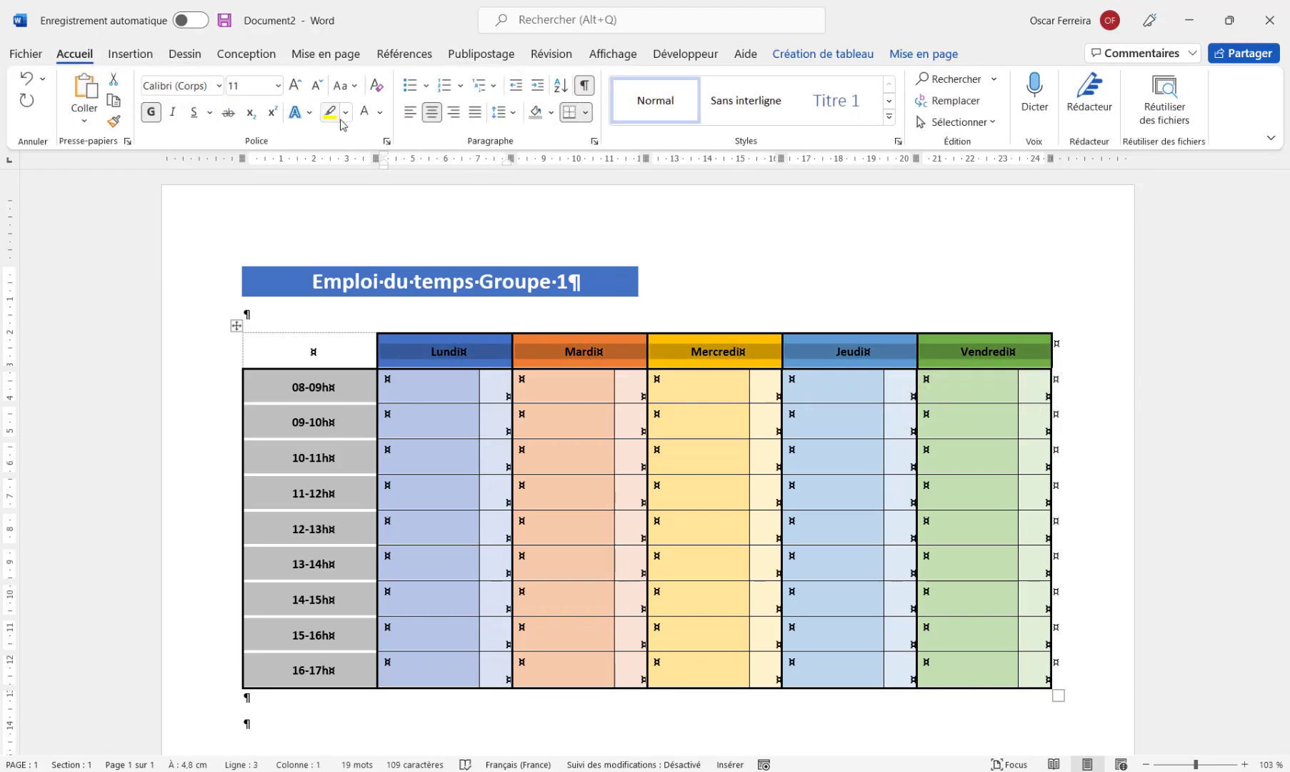
{"action": "left_click", "coordinate": [382, 112]}
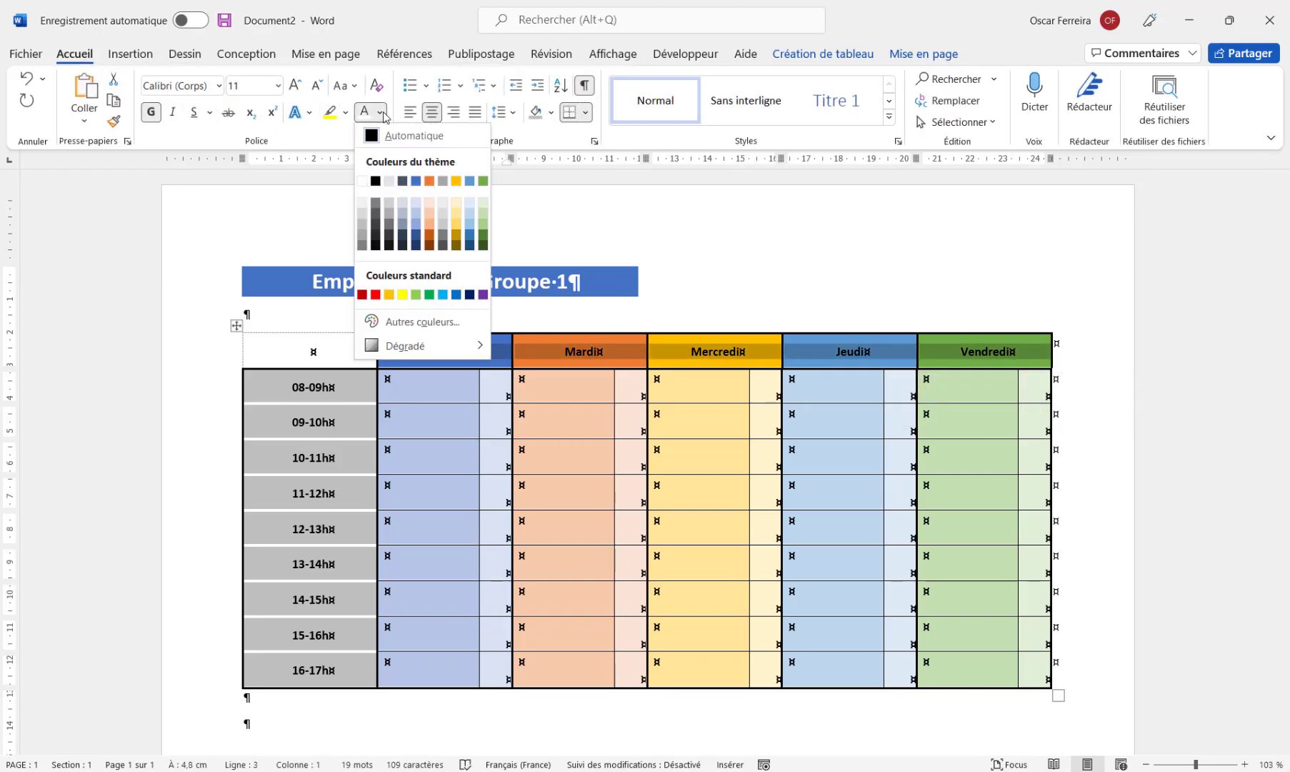
{"action": "left_click", "coordinate": [362, 180]}
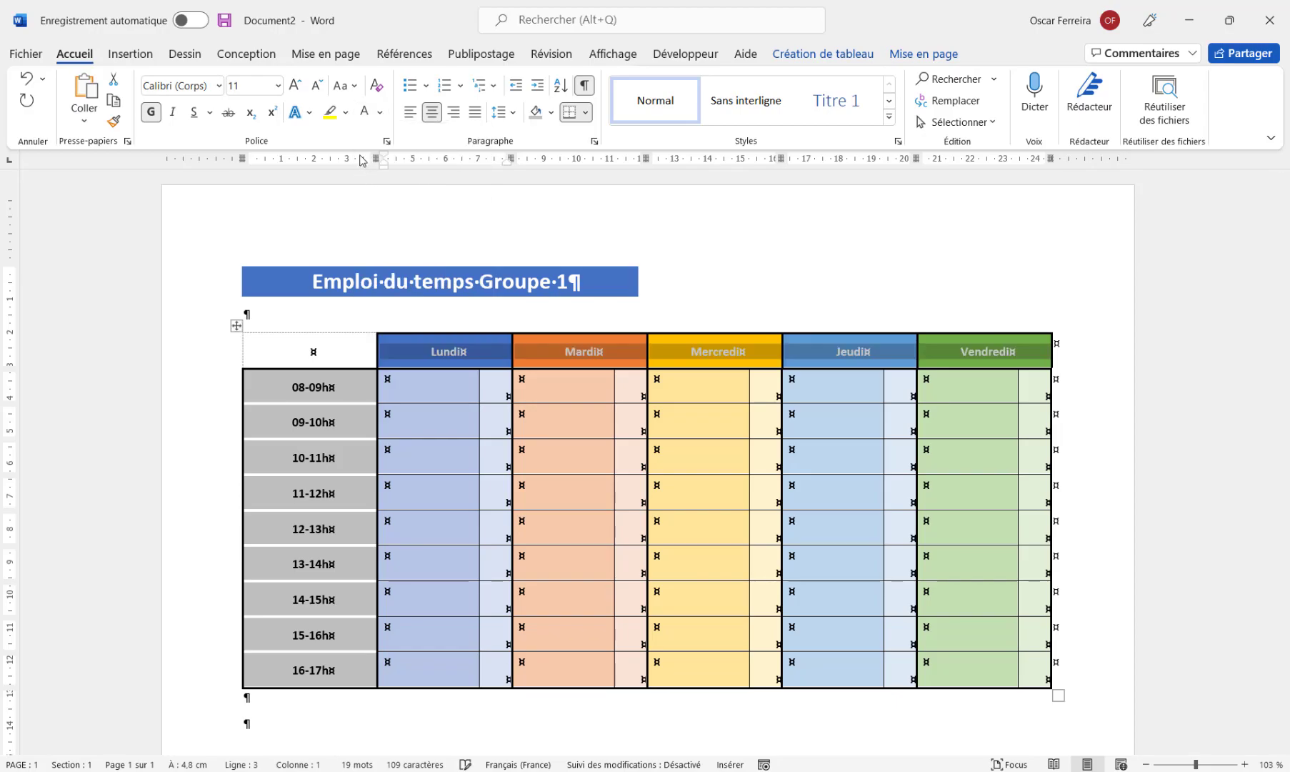
{"action": "left_click", "coordinate": [295, 85]}
{"action": "left_click", "coordinate": [523, 406]}
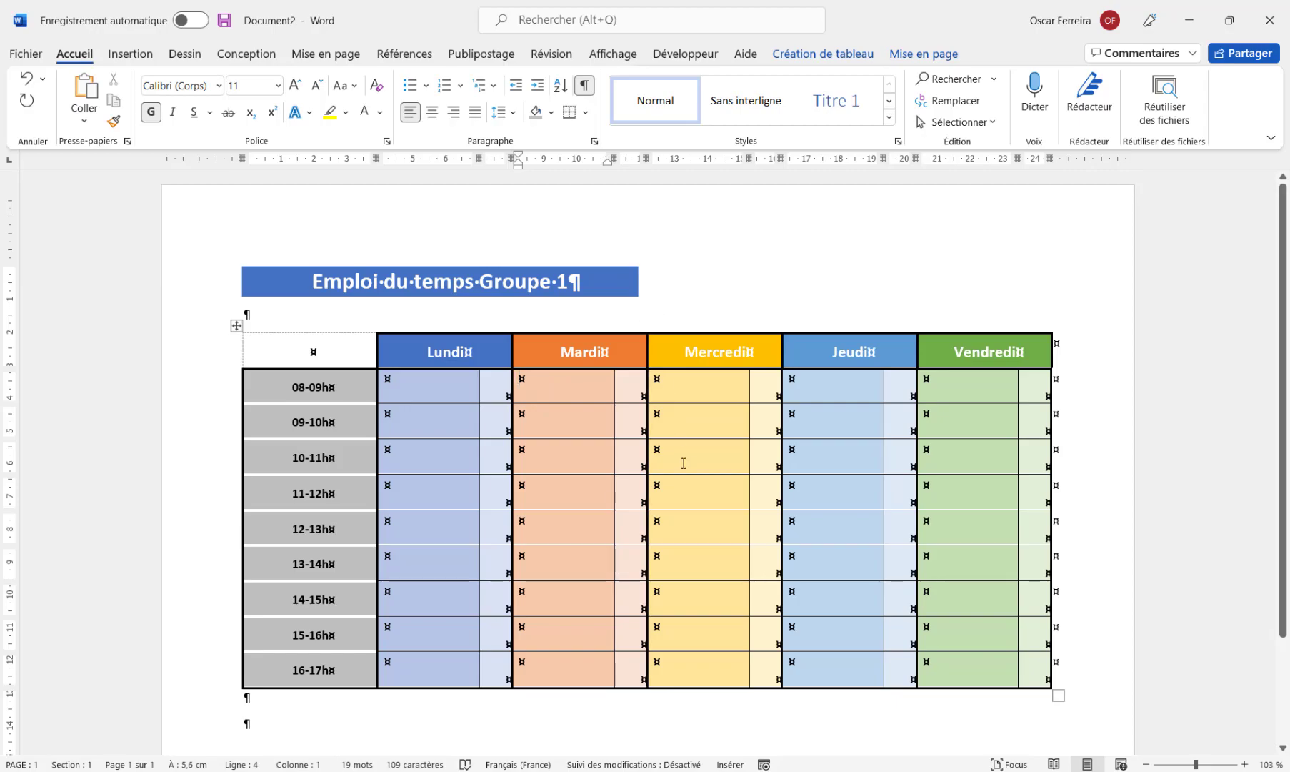
Enter Word on Lundi 08-09h and copy it to Lundi 16-17h, Mardi 15-16h, Jeudi 08-09h and Vendredi 08-09h
{"action": "left_click", "coordinate": [397, 381]}
{"action": "type", "text": "Word"}
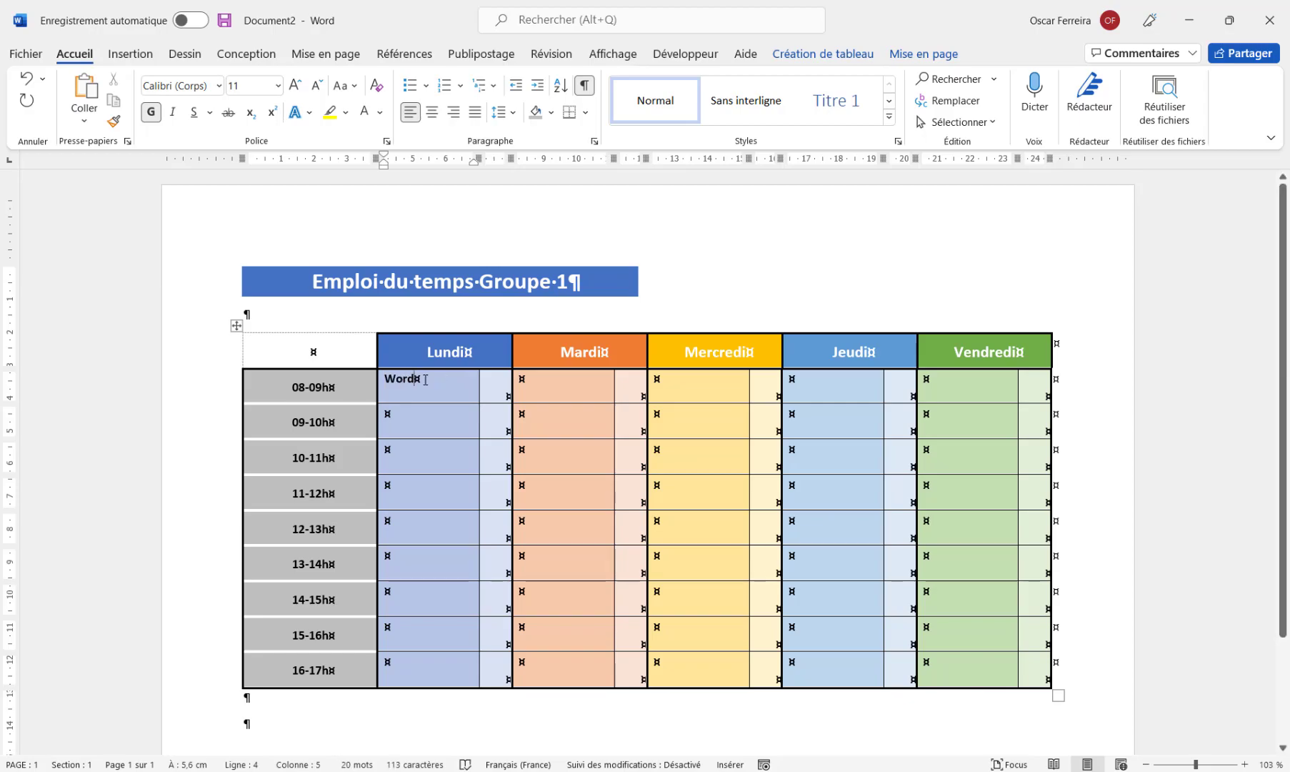
{"action": "double_click", "coordinate": [403, 381]}
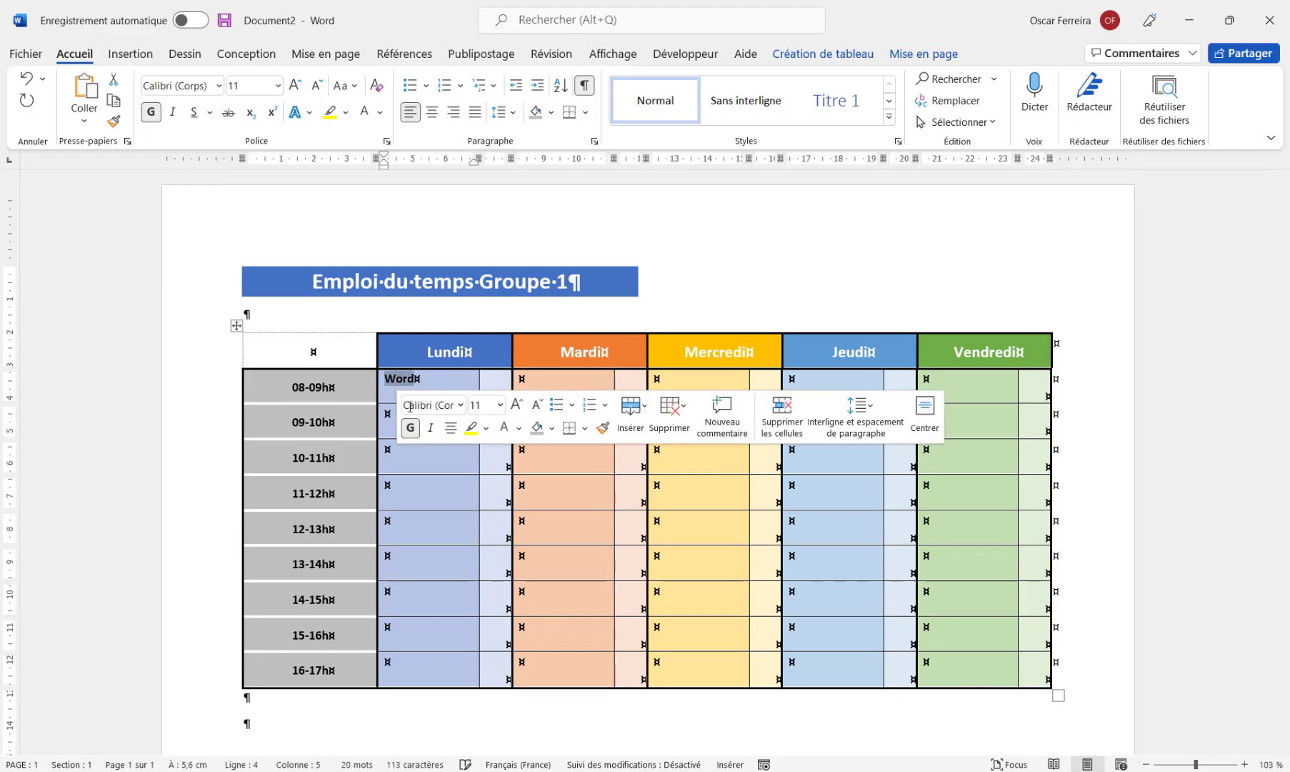
{"action": "key", "text": "ctrl+c"}
{"action": "left_click", "coordinate": [398, 664]}
{"action": "key", "text": "ctrl+v"}
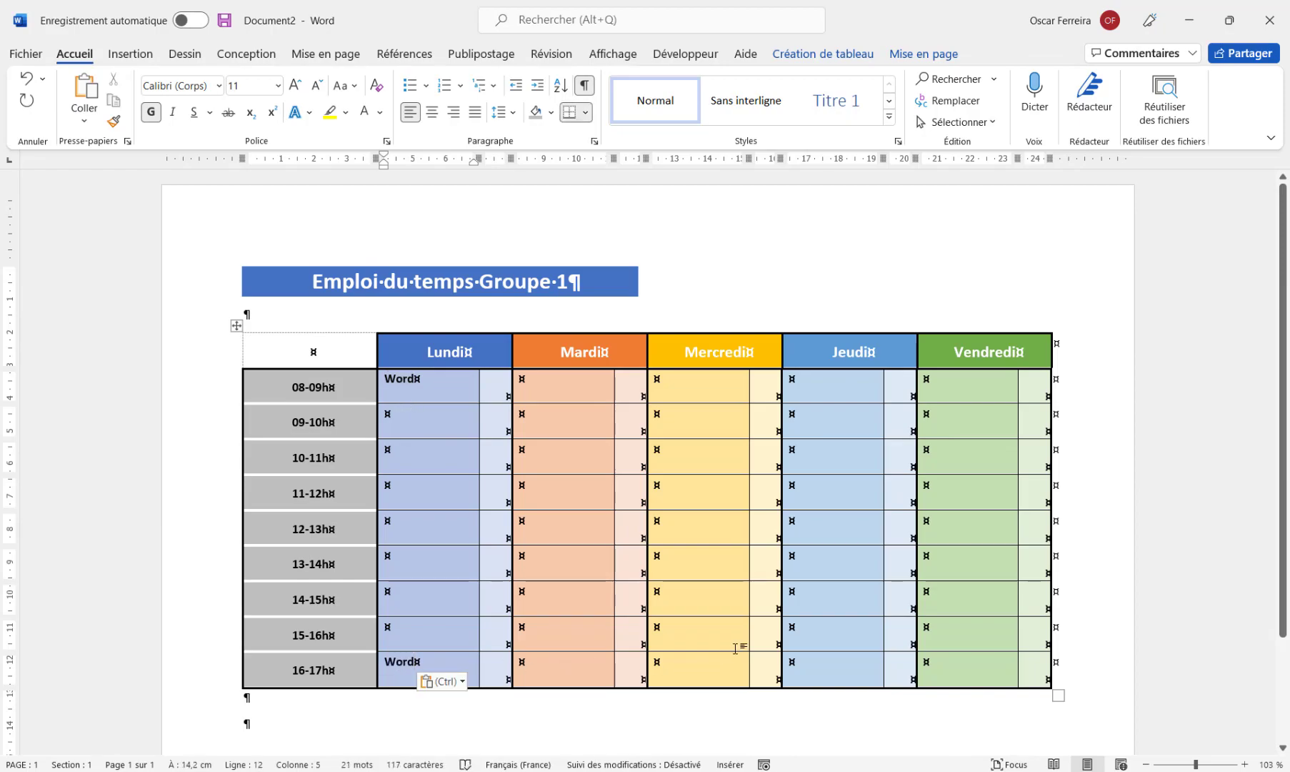
{"action": "left_click", "coordinate": [573, 633]}
{"action": "key", "text": "ctrl+v"}
{"action": "left_click", "coordinate": [815, 386]}
{"action": "key", "text": "ctrl+v"}
{"action": "left_click", "coordinate": [943, 386]}
{"action": "key", "text": "ctrl+v"}
Enter Excel on Lundi 09-10h and copy it to Lundi 15-16h, Jeudi 09-10h and Vendredi 14-15h
{"action": "left_click", "coordinate": [407, 418]}
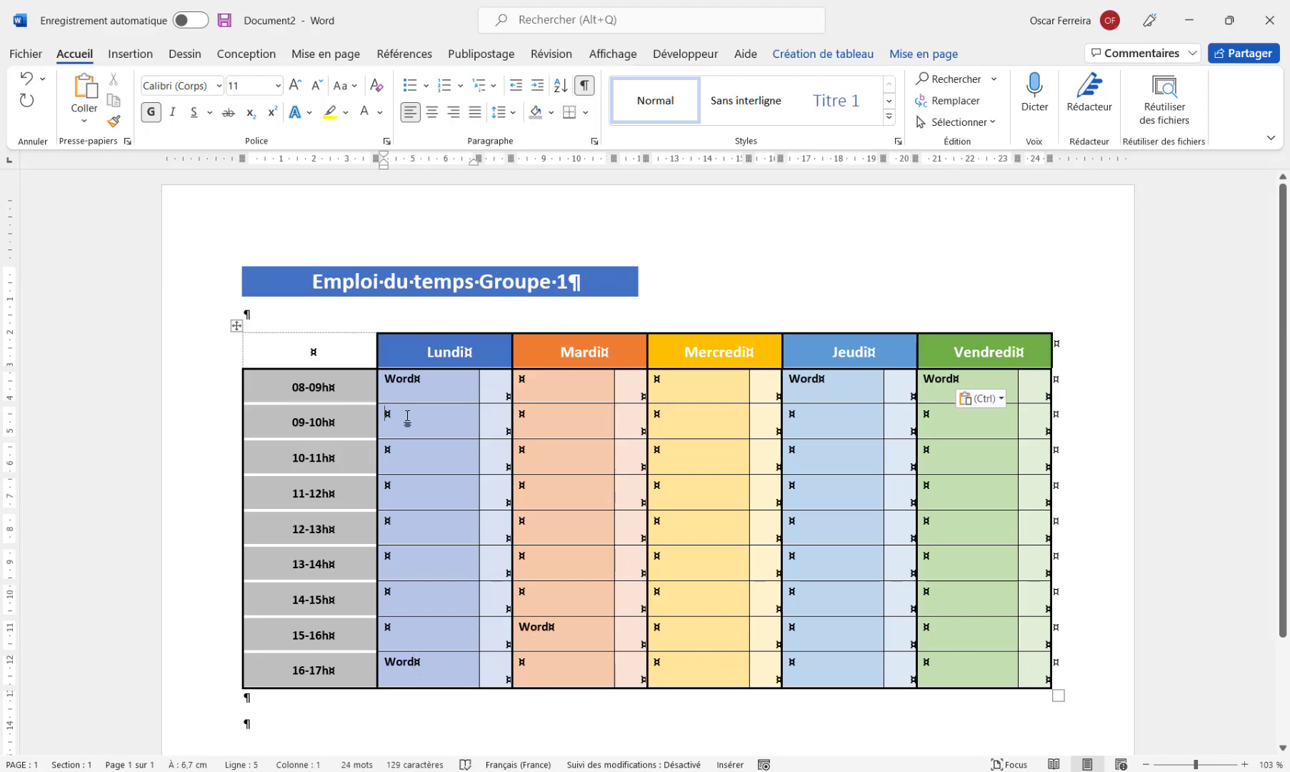
{"action": "type", "text": "Excel"}
{"action": "double_click", "coordinate": [408, 415]}
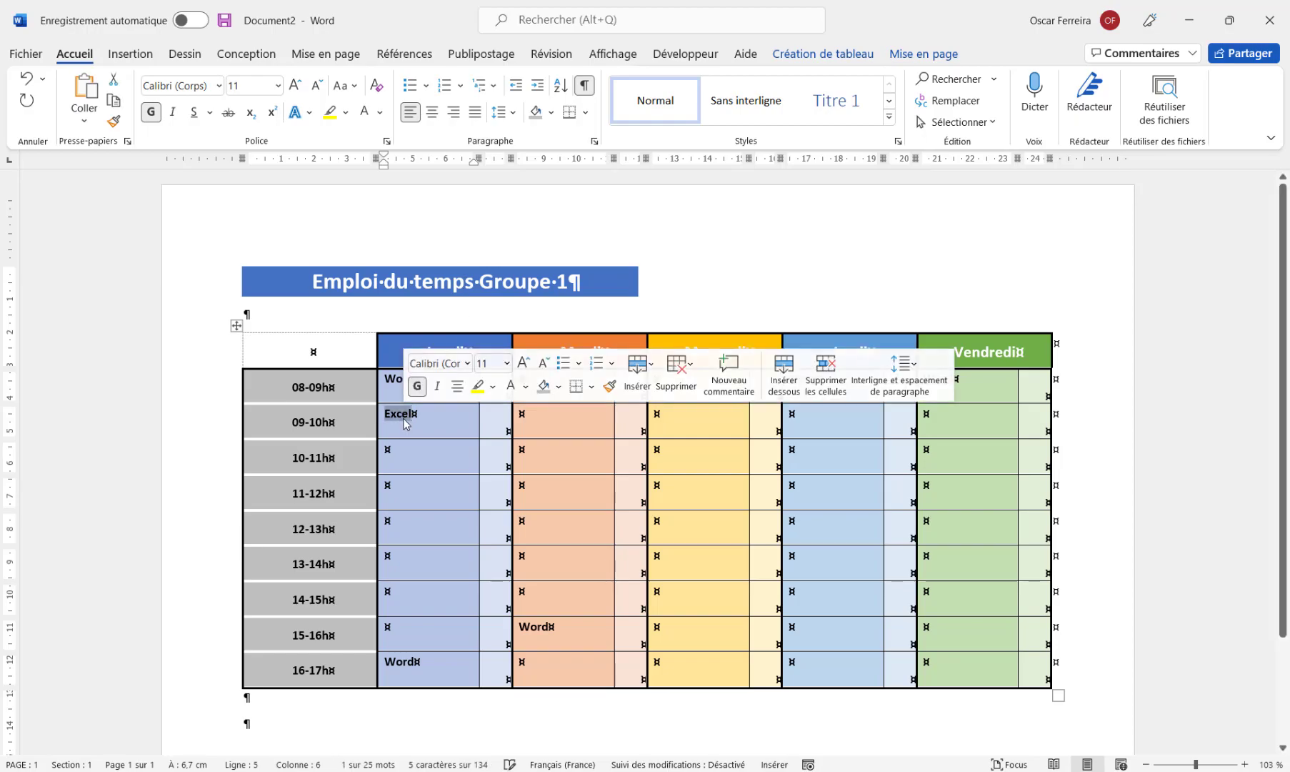
{"action": "key", "text": "ctrl+c"}
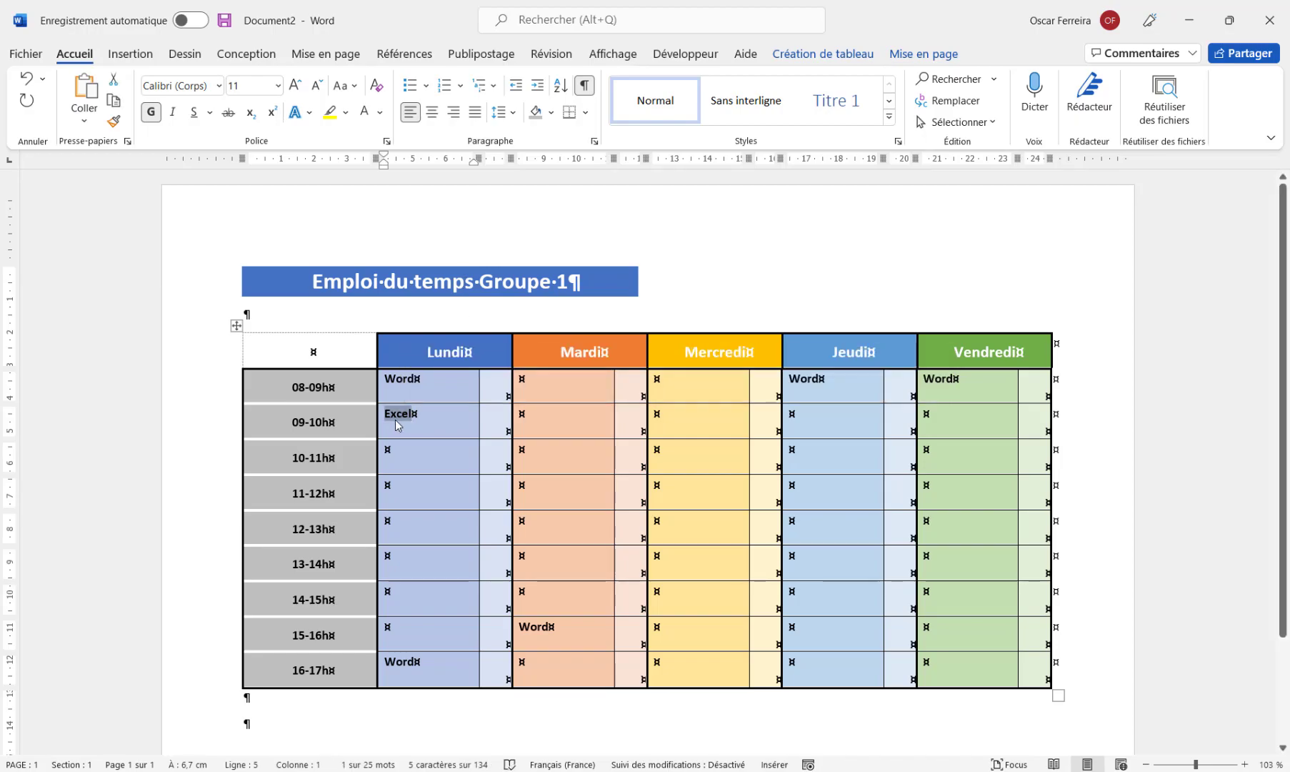
{"action": "left_click", "coordinate": [390, 629]}
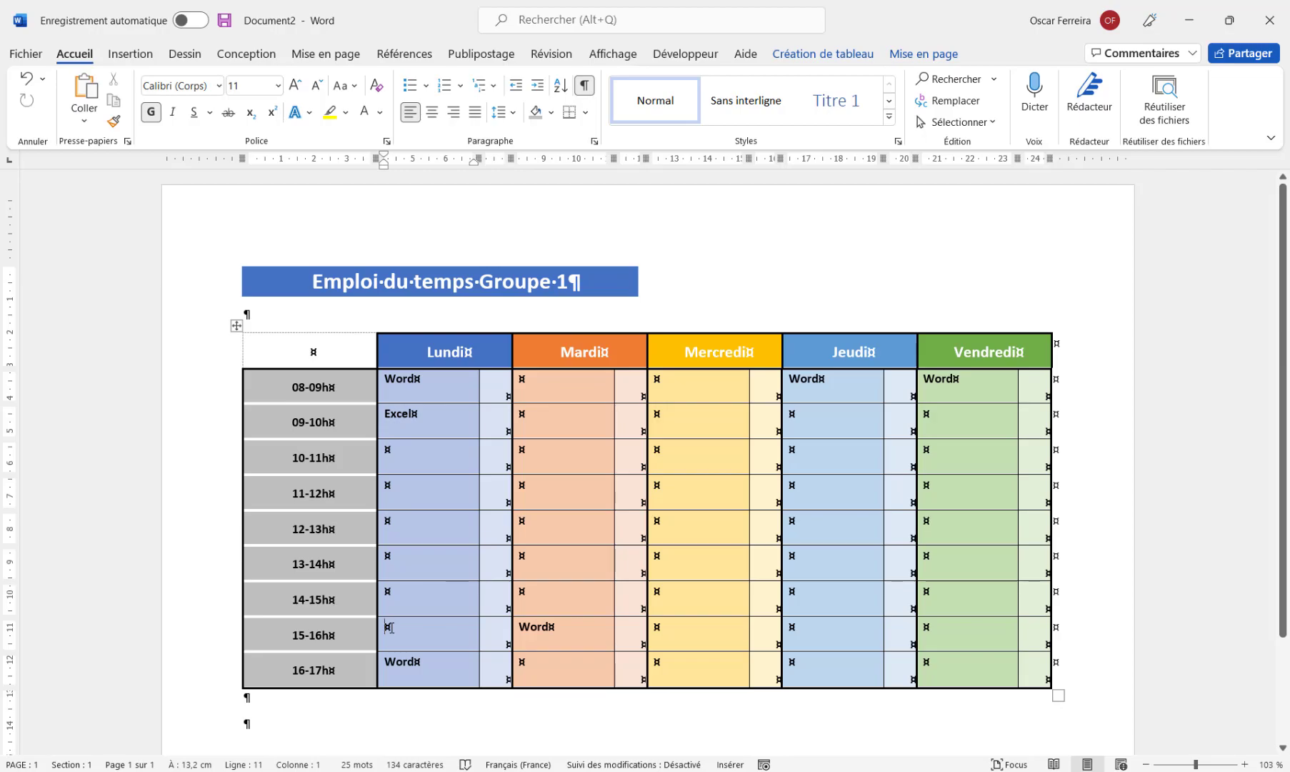
{"action": "key", "text": "ctrl+v"}
{"action": "left_click", "coordinate": [800, 419]}
{"action": "key", "text": "ctrl+v"}
{"action": "left_click", "coordinate": [929, 607]}
{"action": "key", "text": "ctrl+v"}
Enter Access on Lundi 10-11h and copy it to Mardi 11-12h, Mercredi 08-09h and Vendredi 10-11h
{"action": "left_click", "coordinate": [407, 452]}
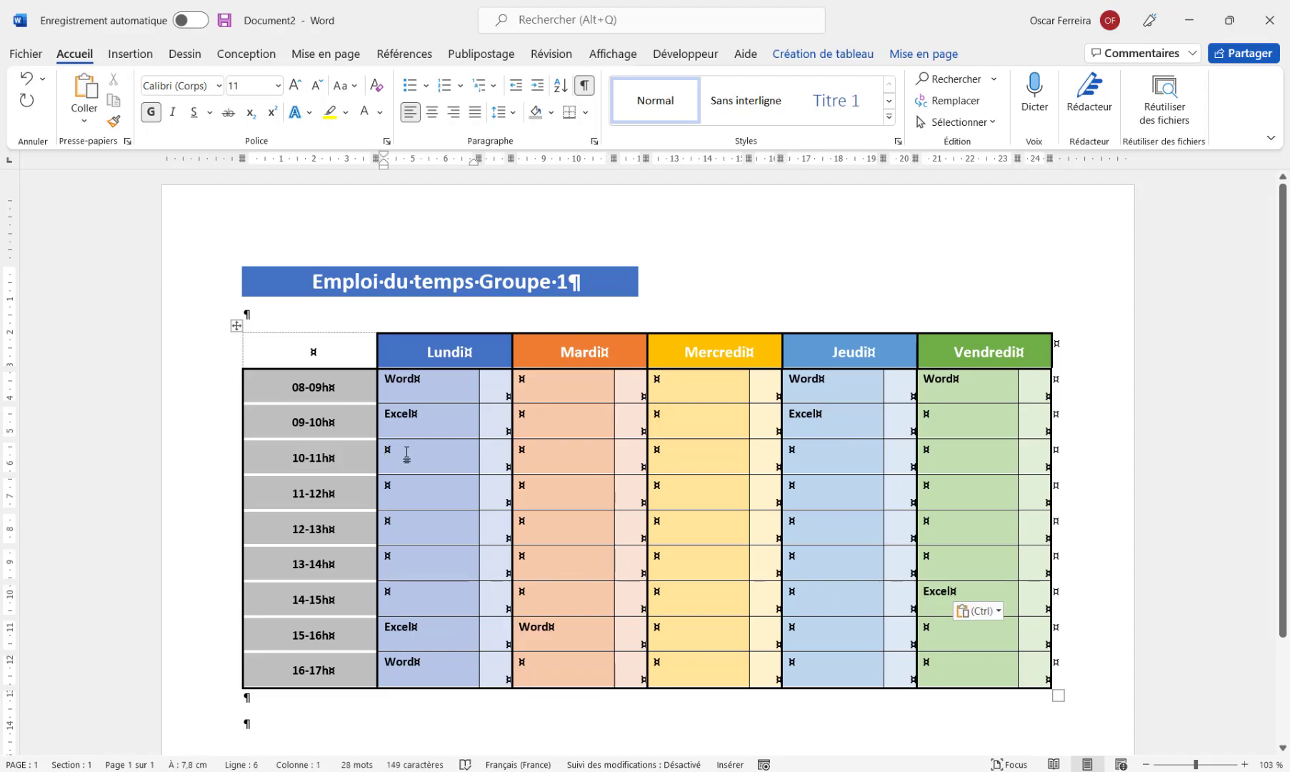
{"action": "type", "text": "Access"}
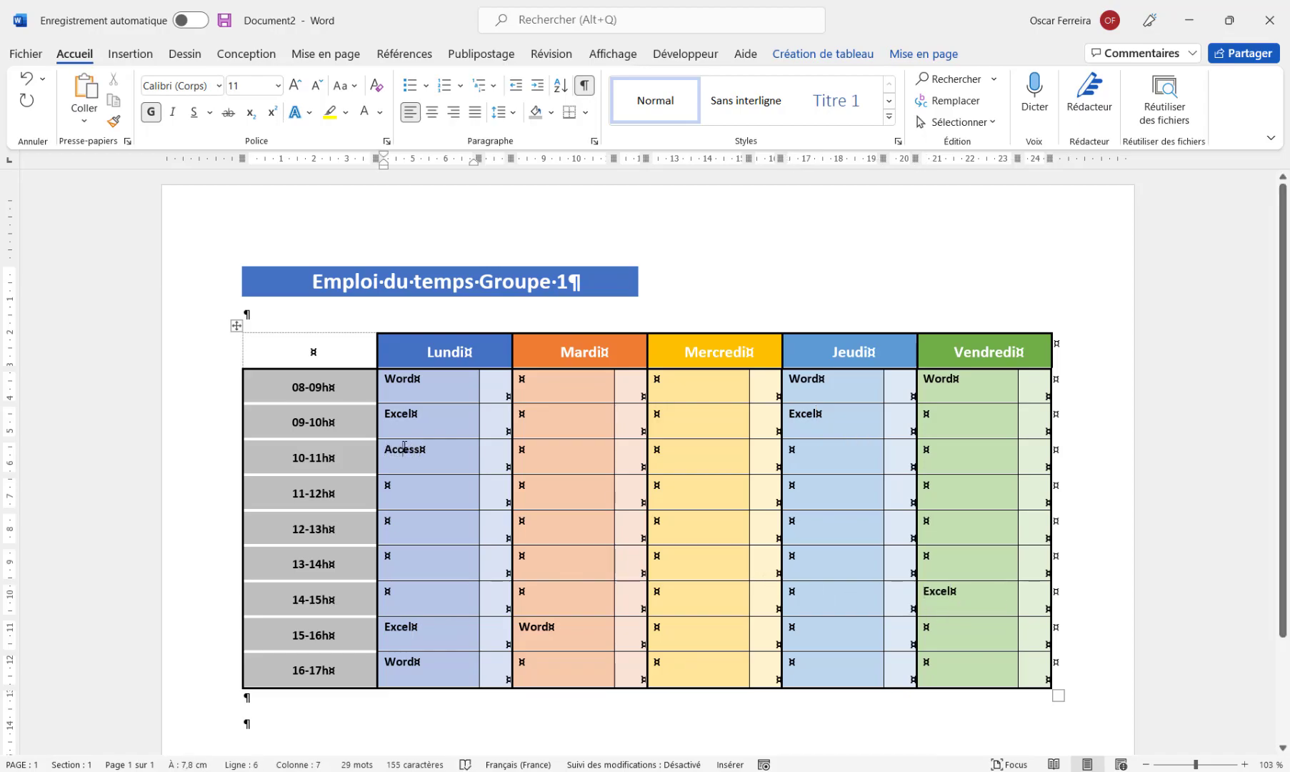
{"action": "double_click", "coordinate": [404, 448]}
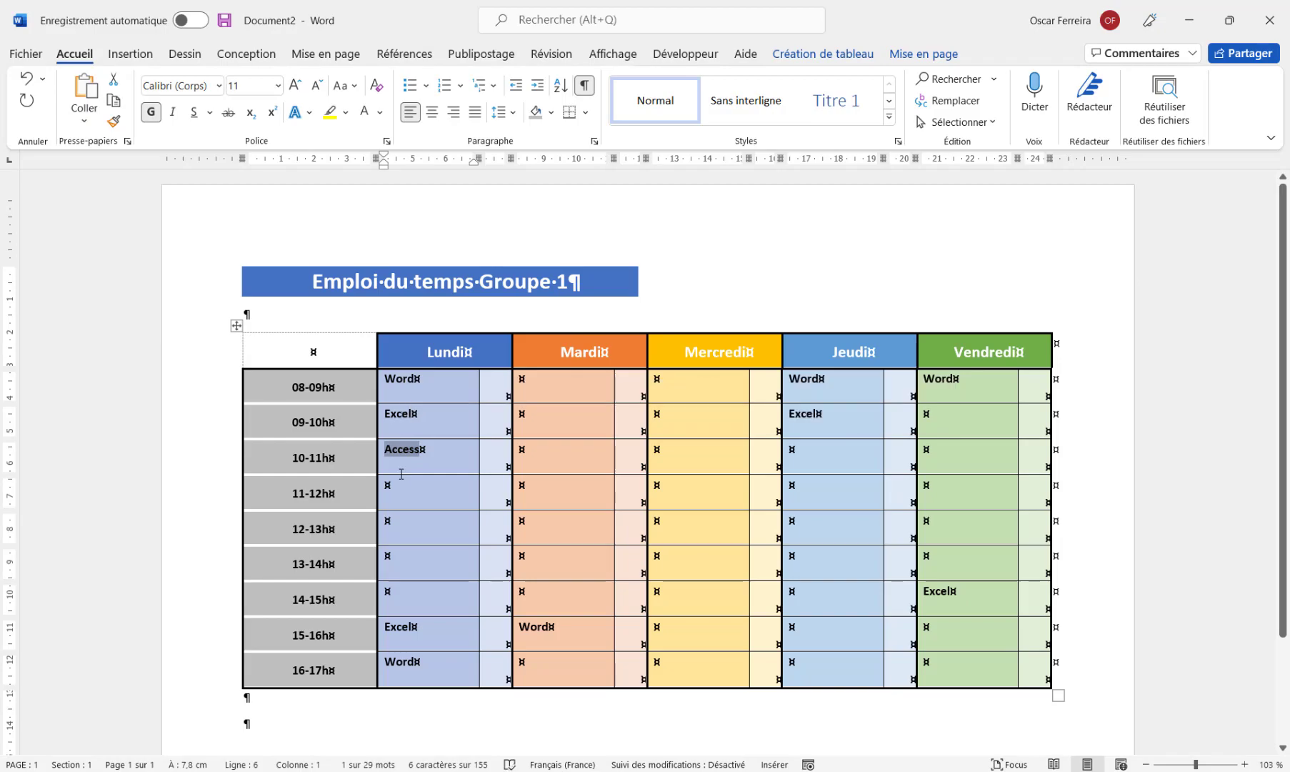
{"action": "left_click", "coordinate": [546, 489]}
{"action": "key", "text": "ctrl+v"}
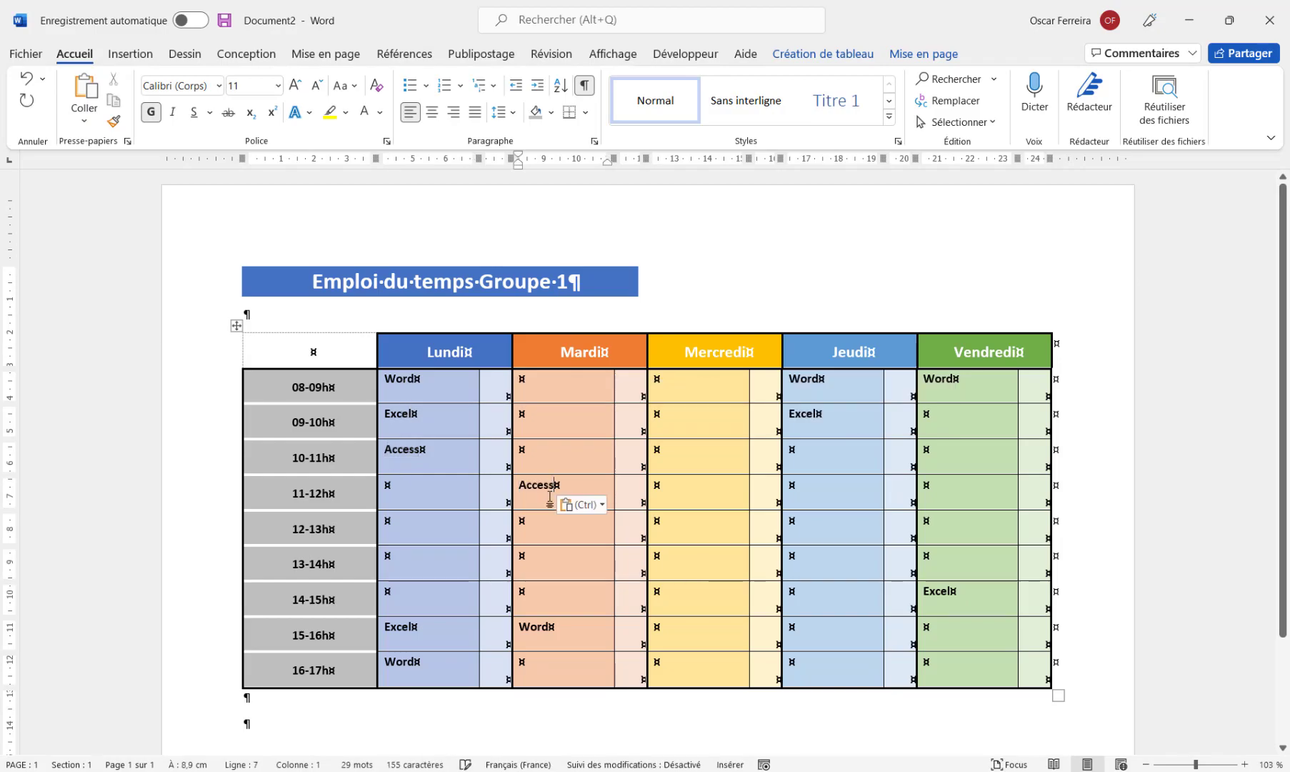
{"action": "left_click", "coordinate": [700, 383]}
{"action": "key", "text": "ctrl+v"}
{"action": "left_click", "coordinate": [938, 448]}
{"action": "key", "text": "ctrl+v"}
Enter PowerPoint on Lundi 14-15h and copy it to Mardi 10-11h and Vendredi 09-10h
{"action": "left_click", "coordinate": [421, 597]}
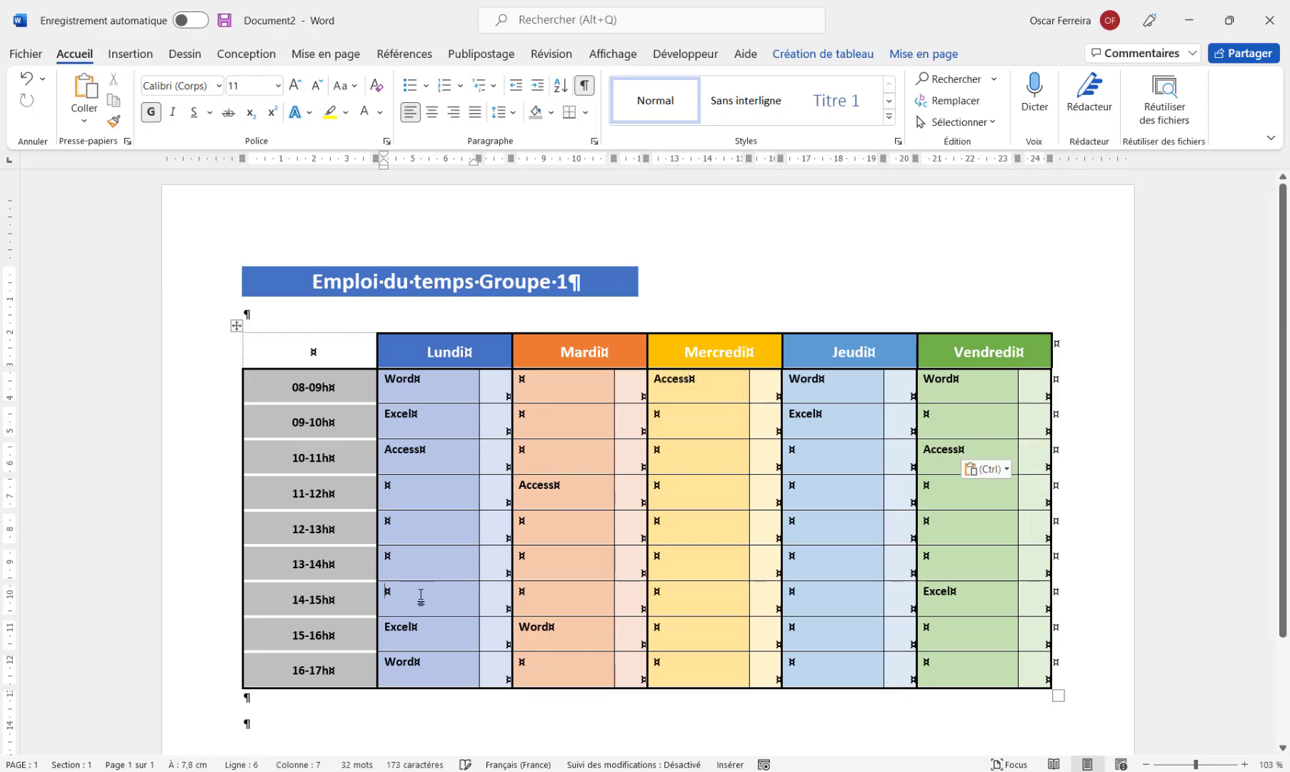
{"action": "type", "text": "O"}
{"action": "type", "text": "PowerPoint"}
{"action": "double_click", "coordinate": [407, 601]}
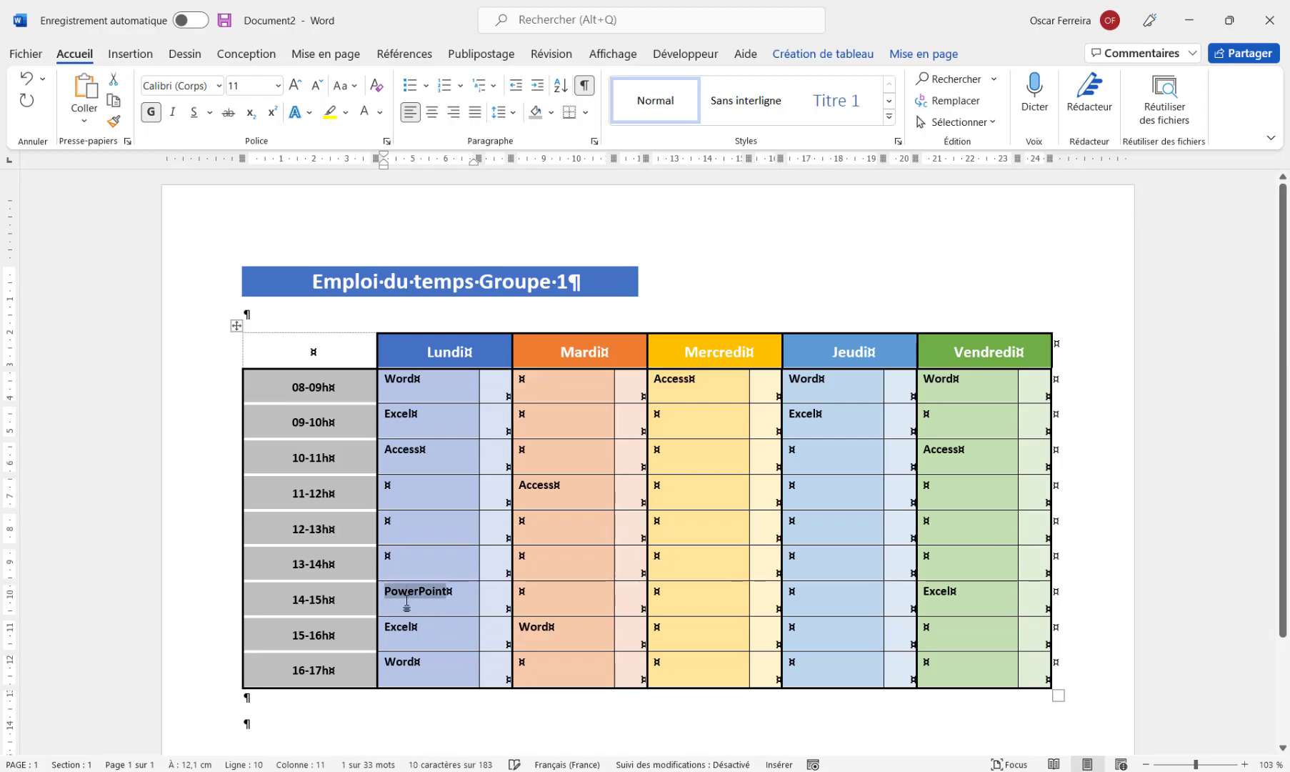
{"action": "left_click", "coordinate": [550, 453]}
{"action": "key", "text": "ctrl+v"}
{"action": "left_click", "coordinate": [946, 422]}
{"action": "key", "text": "ctrl+v"}
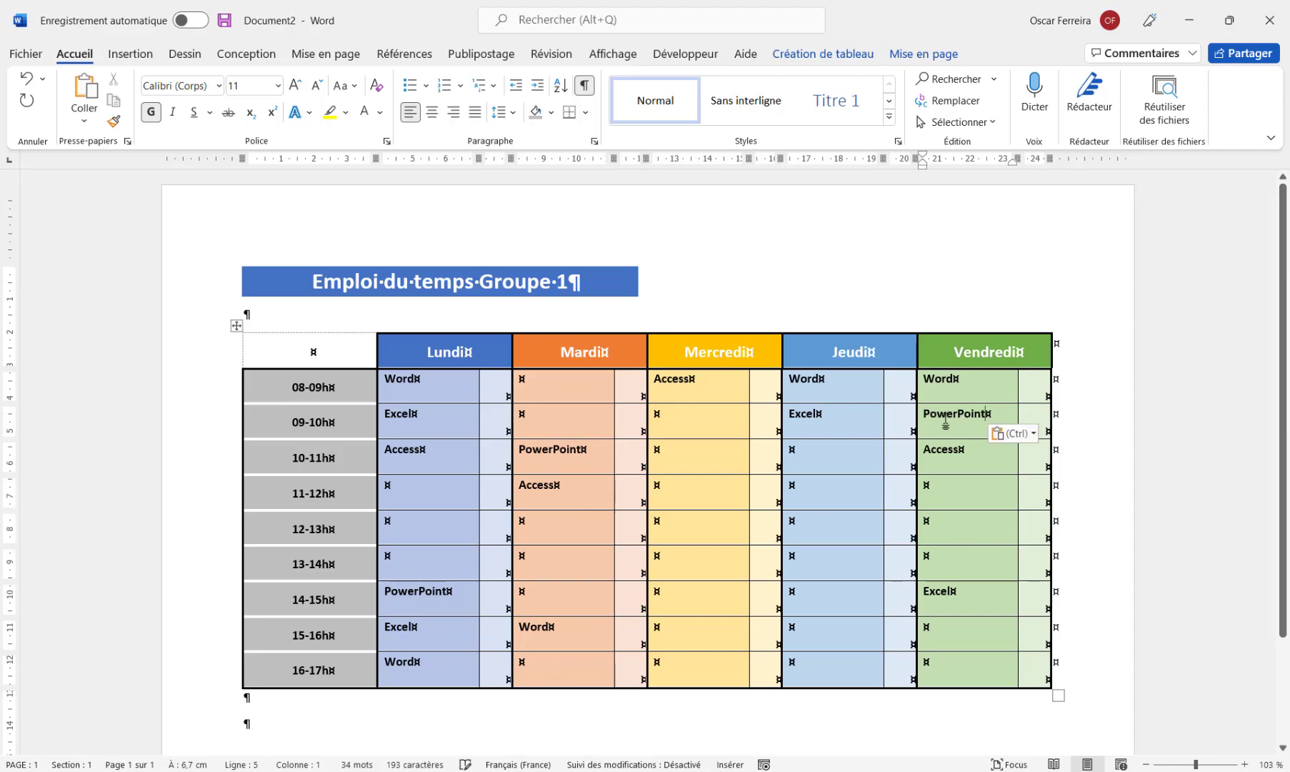
Fill in TCD on Mardi 08-09h and Jeudi 12-13h, PowerPoint on Jeudi 13-14h, and Outlook on Mardi 14-15h and Vendredi 16-17h
{"action": "left_click", "coordinate": [546, 398]}
{"action": "type", "text": "TCD"}
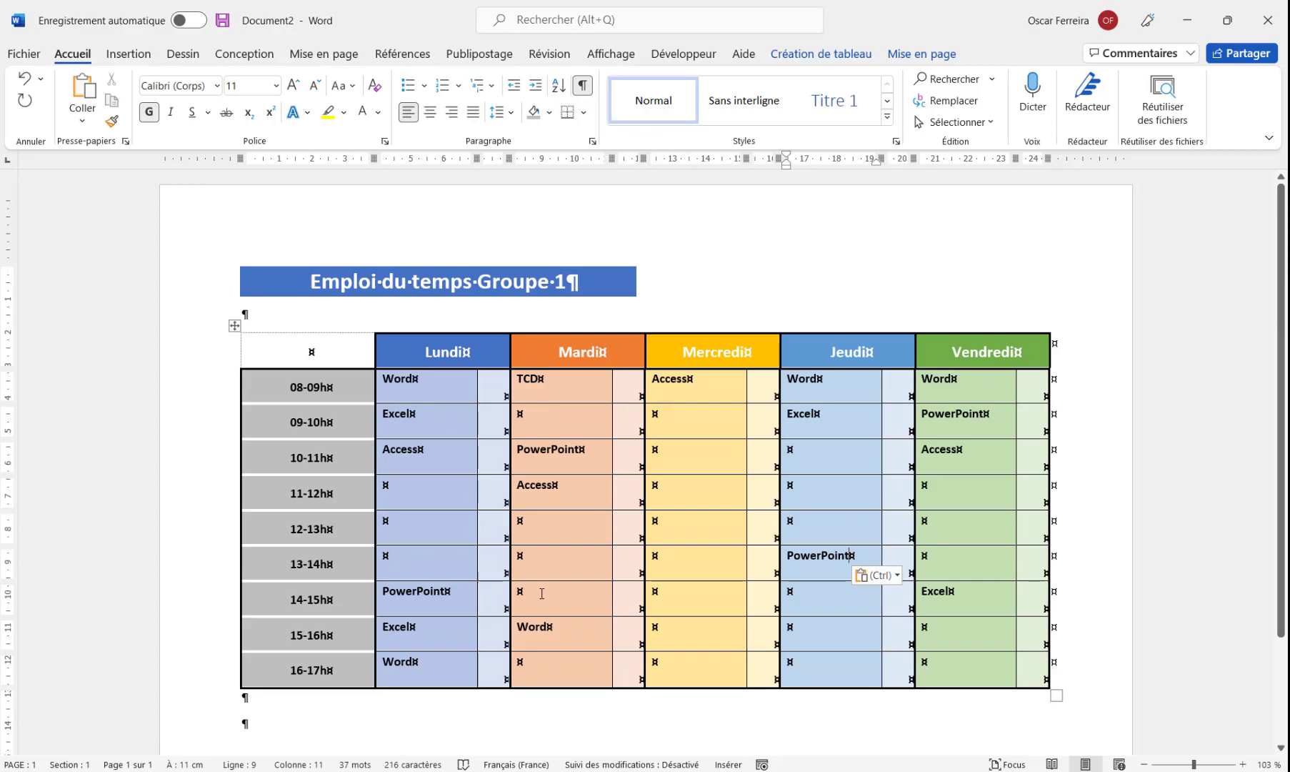
{"action": "left_click", "coordinate": [540, 595]}
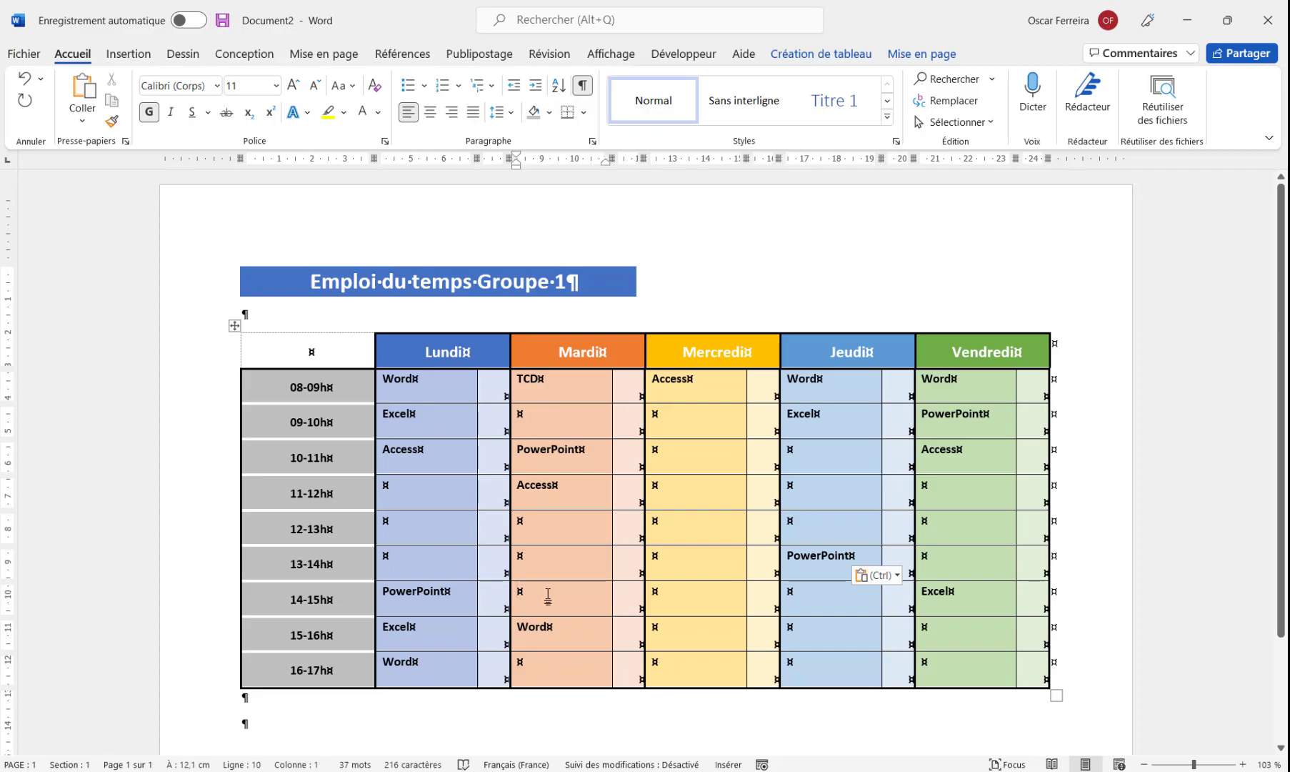
{"action": "type", "text": "Outlook"}
{"action": "double_click", "coordinate": [539, 594]}
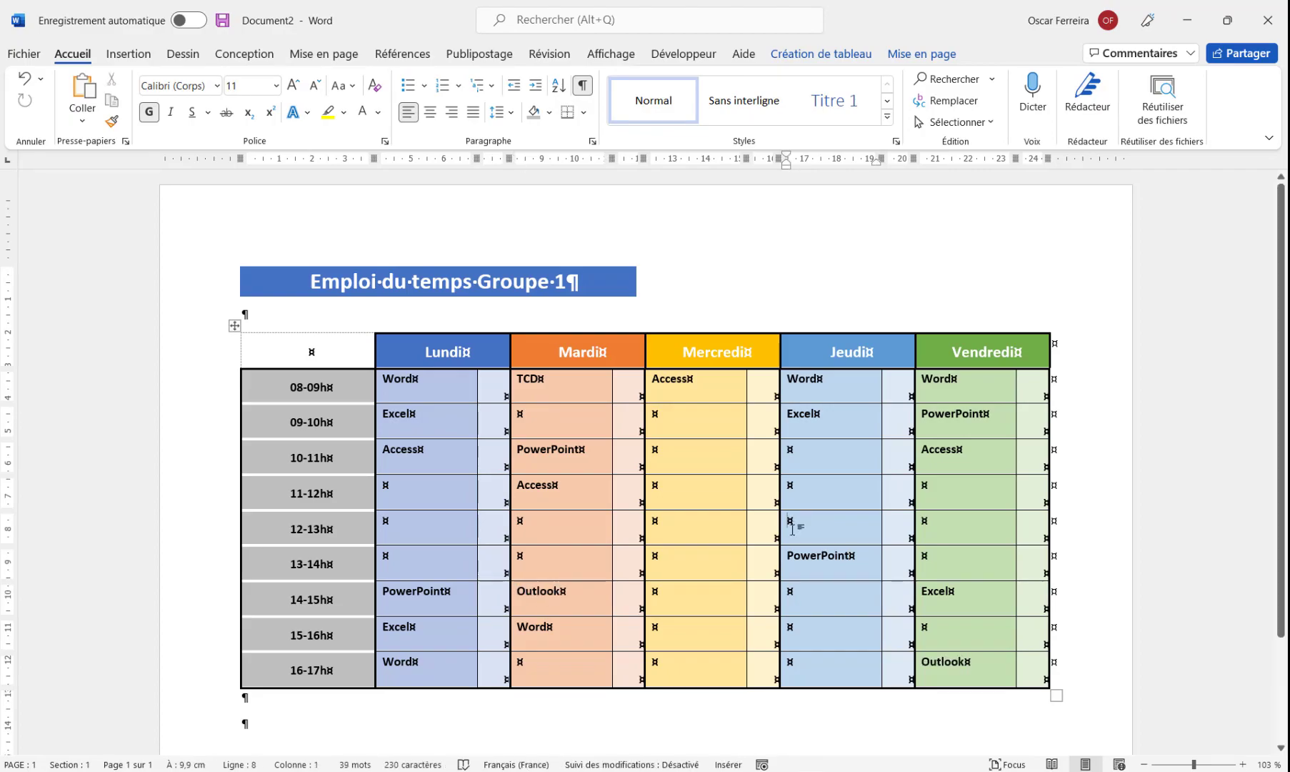
{"action": "key", "text": "ctrl+v"}
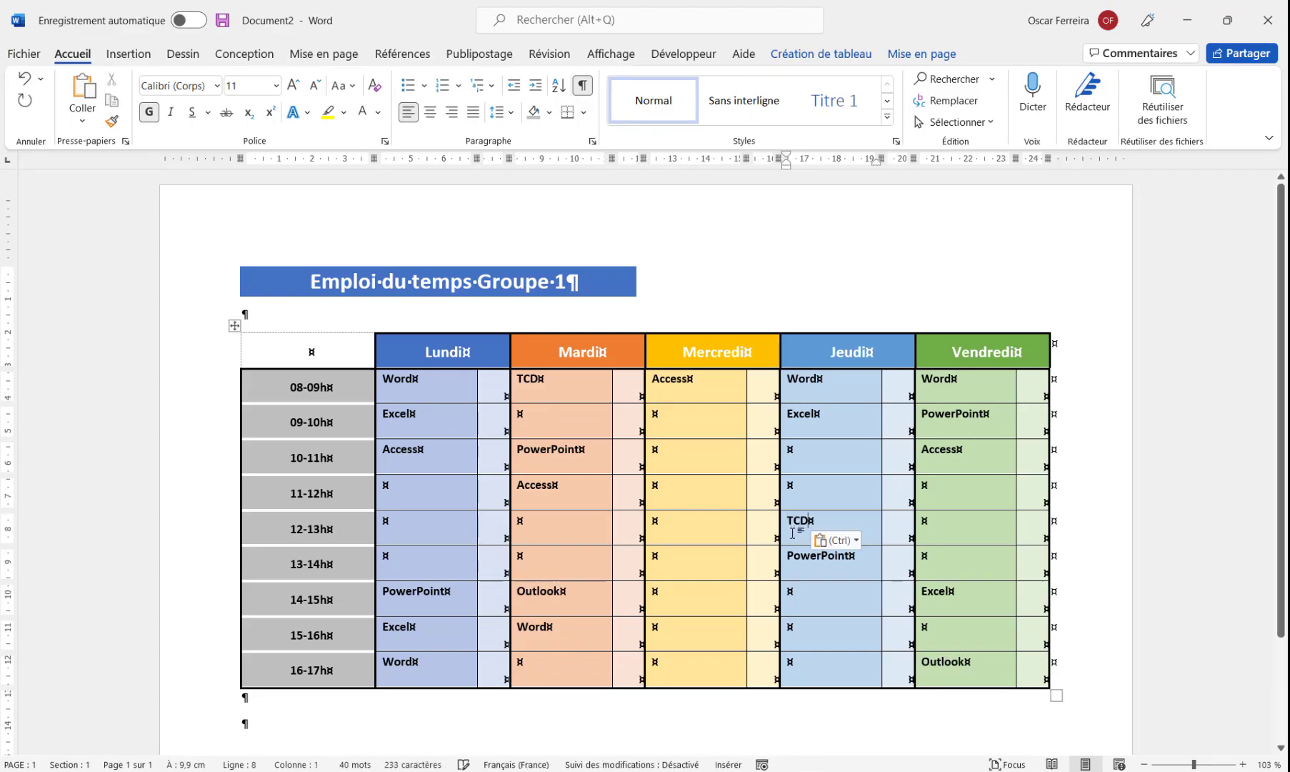
Enter Power BI on Mercredi 09-10h and copy it to Jeudi 14-15h
{"action": "left_click", "coordinate": [671, 424]}
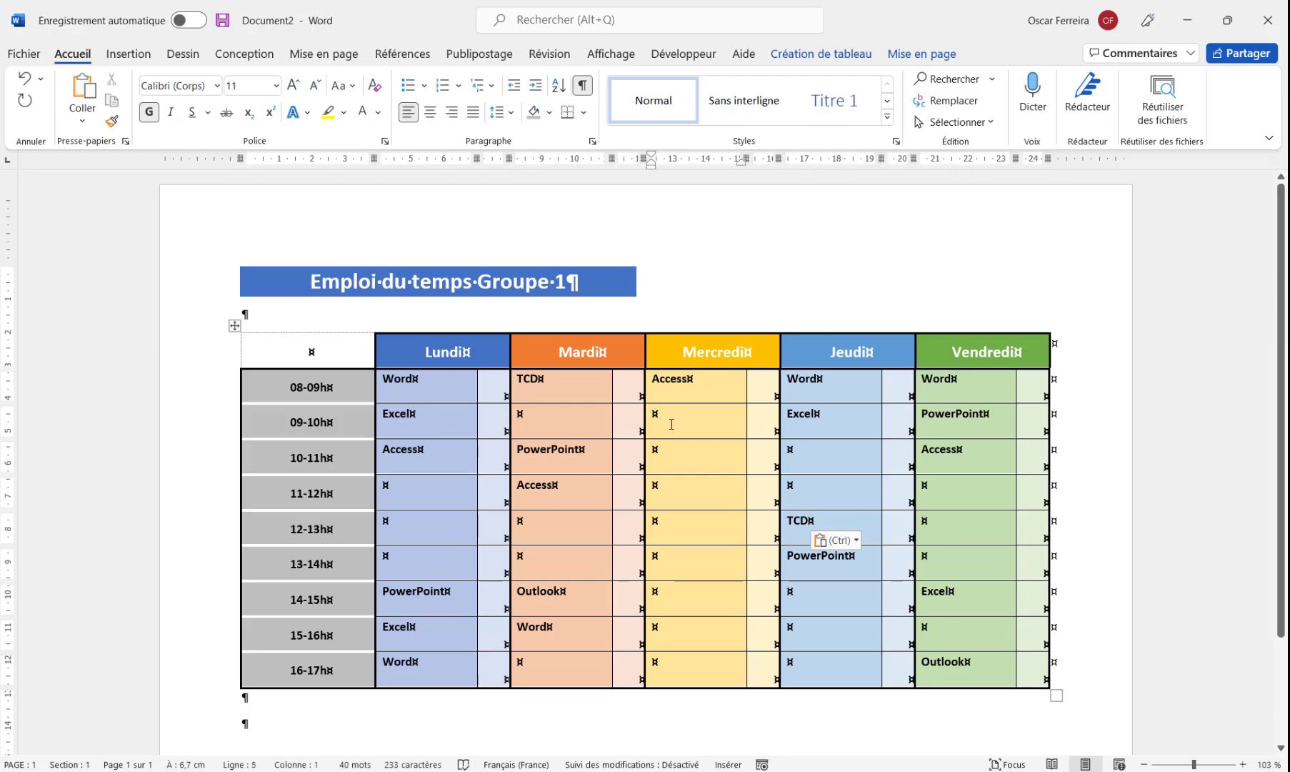
{"action": "type", "text": "Power BI"}
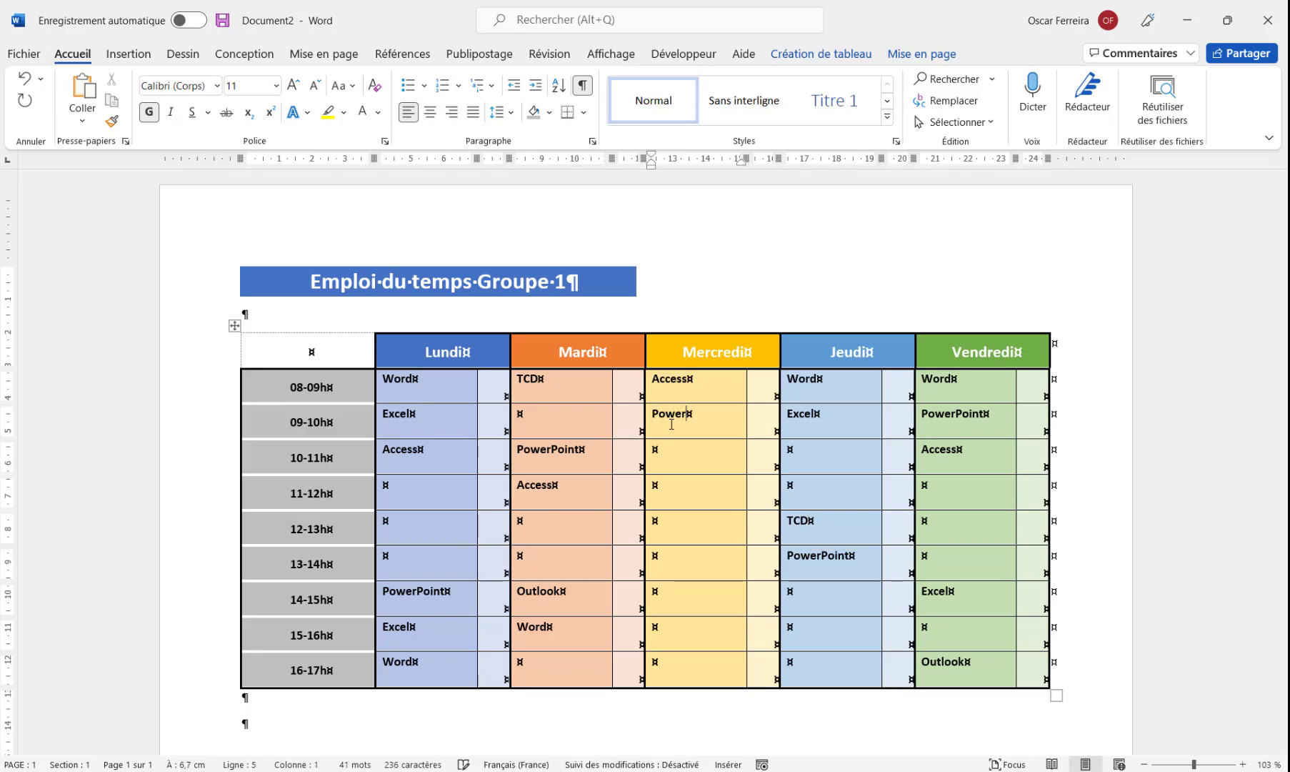
{"action": "left_click_drag", "start_coordinate": [654, 413], "coordinate": [704, 414]}
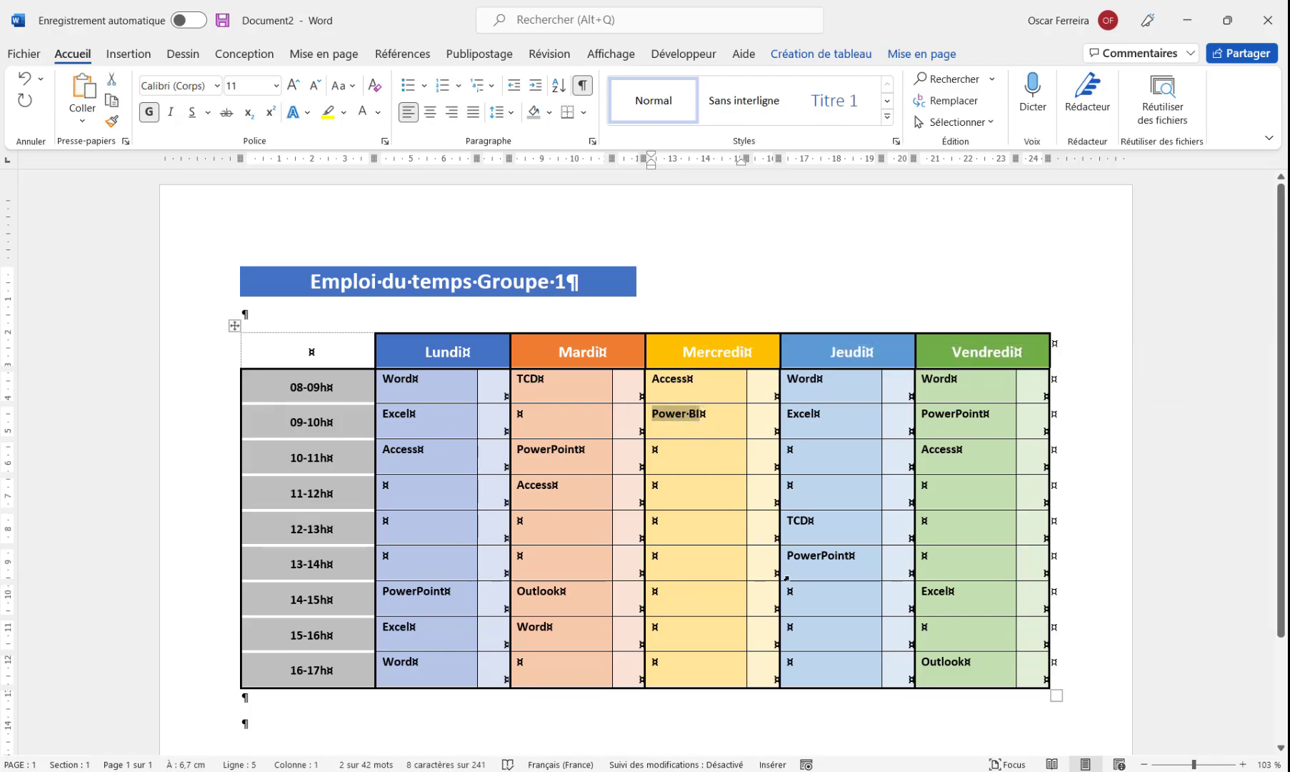
{"action": "left_click", "coordinate": [801, 605]}
{"action": "key", "text": "ctrl+v"}
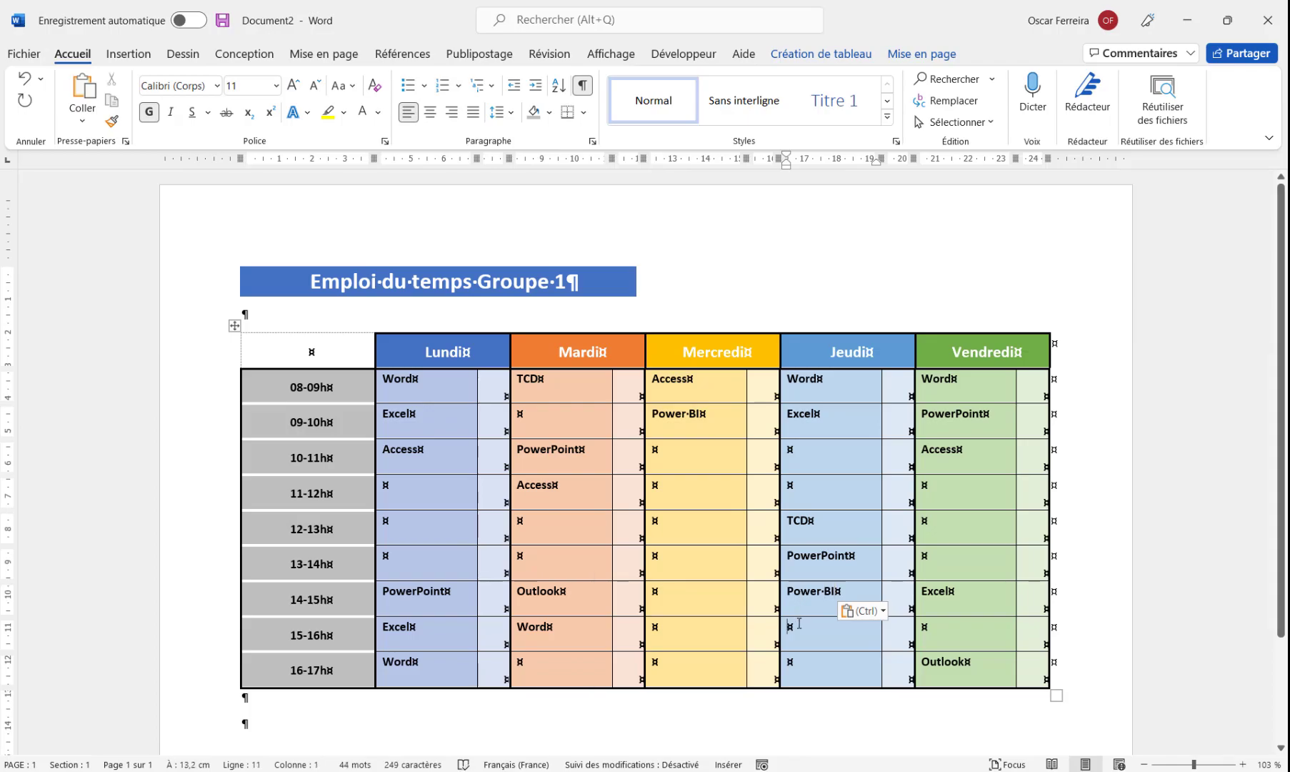
Enter One Drive on Jeudi 15-16h and number Lundi's six courses 1, 3, 2, 4, 3 and 2 from morning to afternoon
{"action": "type", "text": "One Drive"}
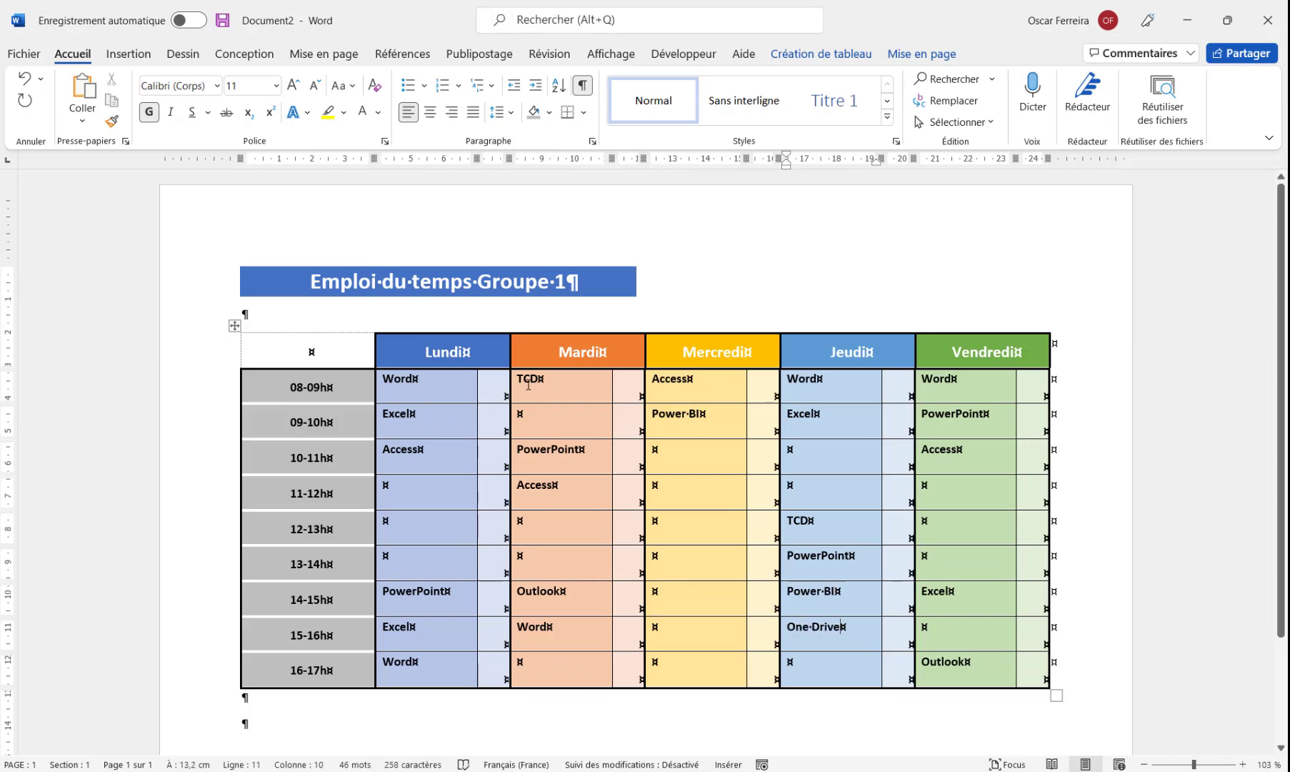
{"action": "left_click", "coordinate": [497, 393]}
{"action": "type", "text": "1"}
{"action": "key", "text": "Down"}
{"action": "type", "text": "3"}
{"action": "left_click", "coordinate": [496, 466]}
{"action": "type", "text": "2"}
{"action": "left_click", "coordinate": [499, 602]}
{"action": "type", "text": "4"}
{"action": "left_click", "coordinate": [499, 636]}
{"action": "type", "text": "3"}
{"action": "left_click", "coordinate": [499, 674]}
{"action": "type", "text": "2"}
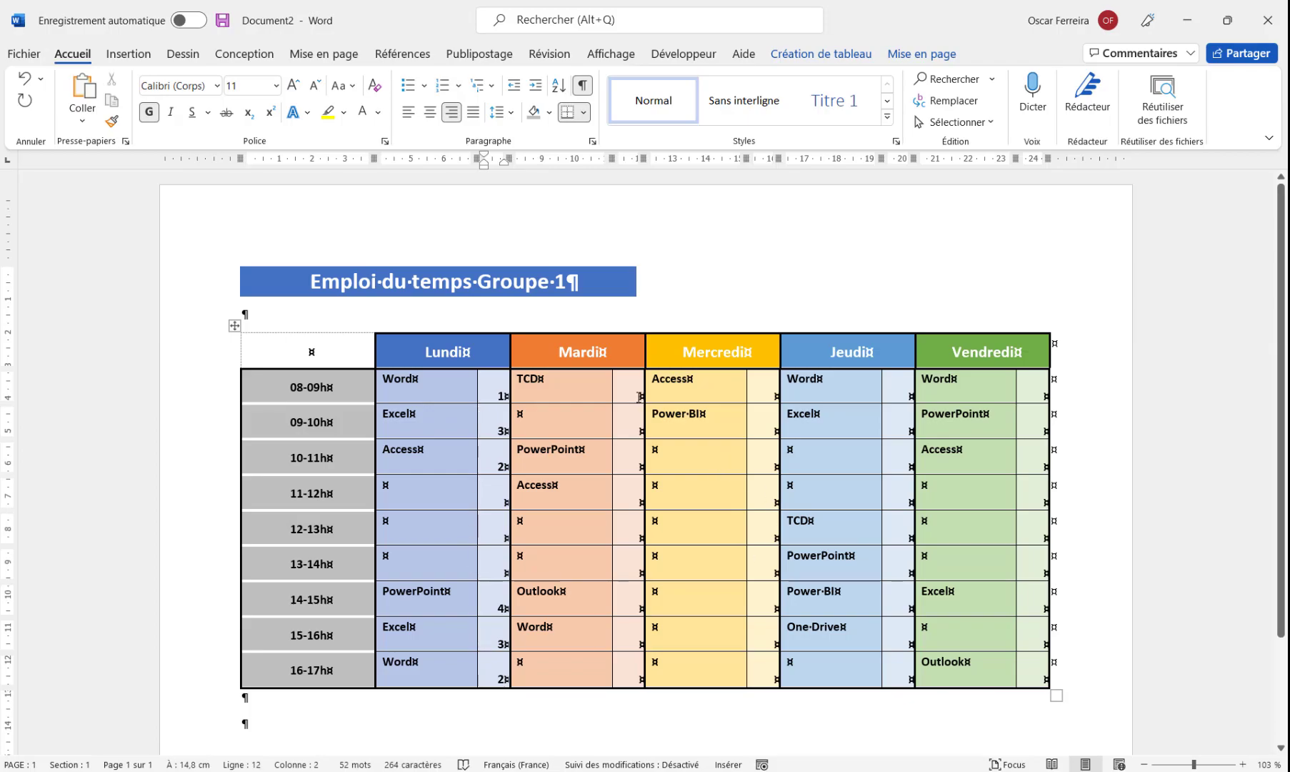
Number Mardi 5 at 09-10h, 4 at 10-11h, 1 at 11-12h, 2 at 14-15h and 16-17h; number Mercredi's first two slots 4 and 1
{"action": "left_click", "coordinate": [638, 425]}
{"action": "type", "text": "5"}
{"action": "type", "text": "4"}
{"action": "left_click", "coordinate": [640, 500]}
{"action": "type", "text": "1"}
{"action": "left_click", "coordinate": [638, 608]}
{"action": "type", "text": "2"}
{"action": "left_click", "coordinate": [638, 678]}
{"action": "type", "text": "2"}
{"action": "type", "text": "4"}
{"action": "left_click", "coordinate": [776, 431]}
{"action": "type", "text": "1"}
Number Jeudi's slots: 2 at 08-09h, 1 at 09-10h, 12-13h and 13-14h, 4 at 14-15h, and 3 at 16-17h
{"action": "left_click", "coordinate": [905, 394]}
{"action": "type", "text": "2"}
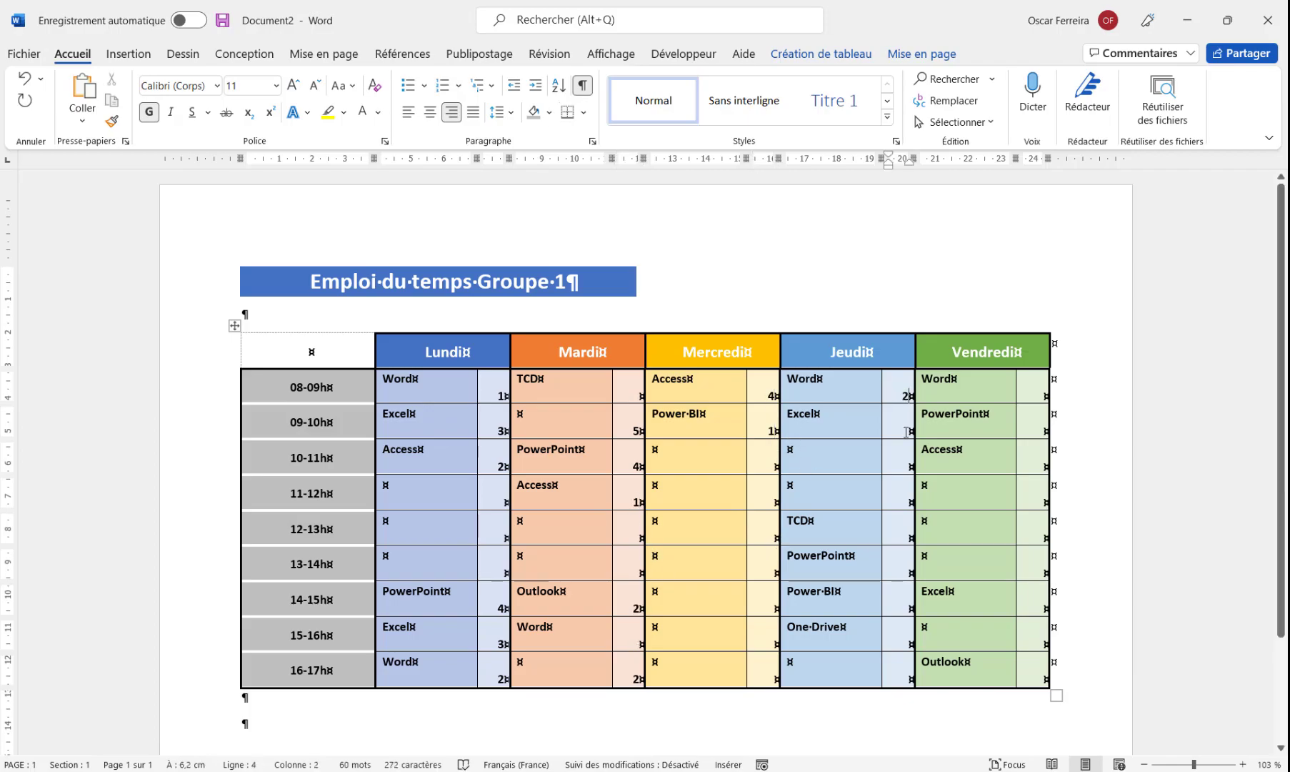
{"action": "left_click", "coordinate": [906, 537]}
{"action": "type", "text": "1"}
{"action": "left_click", "coordinate": [906, 608]}
{"action": "type", "text": "4"}
{"action": "left_click", "coordinate": [906, 679]}
{"action": "type", "text": "3"}
Number Vendredi's slots: 1 at 08-09h, 4 at 09-10h, 5 at 10-11h, and 2 at both 14-15h and 16-17h
{"action": "left_click", "coordinate": [1039, 395]}
{"action": "type", "text": "1"}
{"action": "left_click", "coordinate": [1042, 431]}
{"action": "type", "text": "4"}
{"action": "left_click", "coordinate": [1045, 466]}
{"action": "type", "text": "5"}
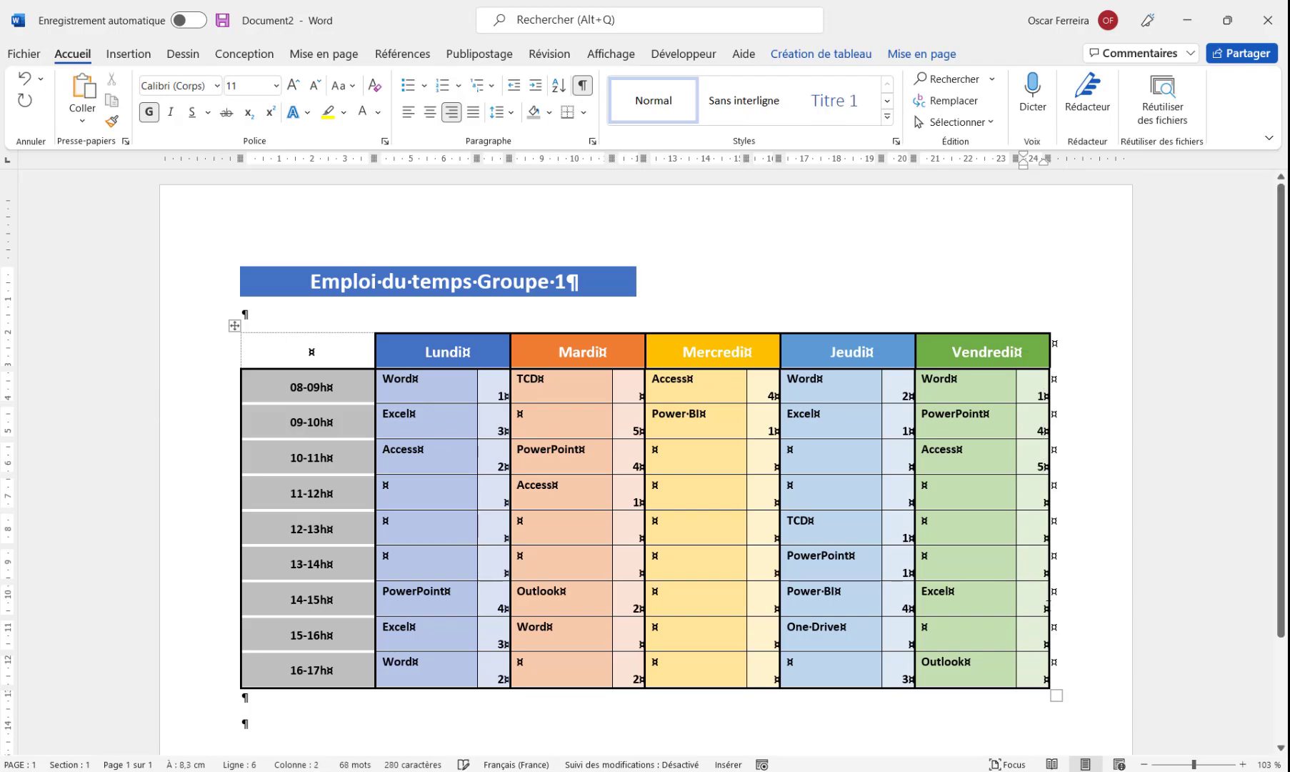
{"action": "left_click", "coordinate": [1045, 606]}
{"action": "type", "text": "2"}
{"action": "left_click", "coordinate": [1042, 678]}
{"action": "type", "text": "2"}
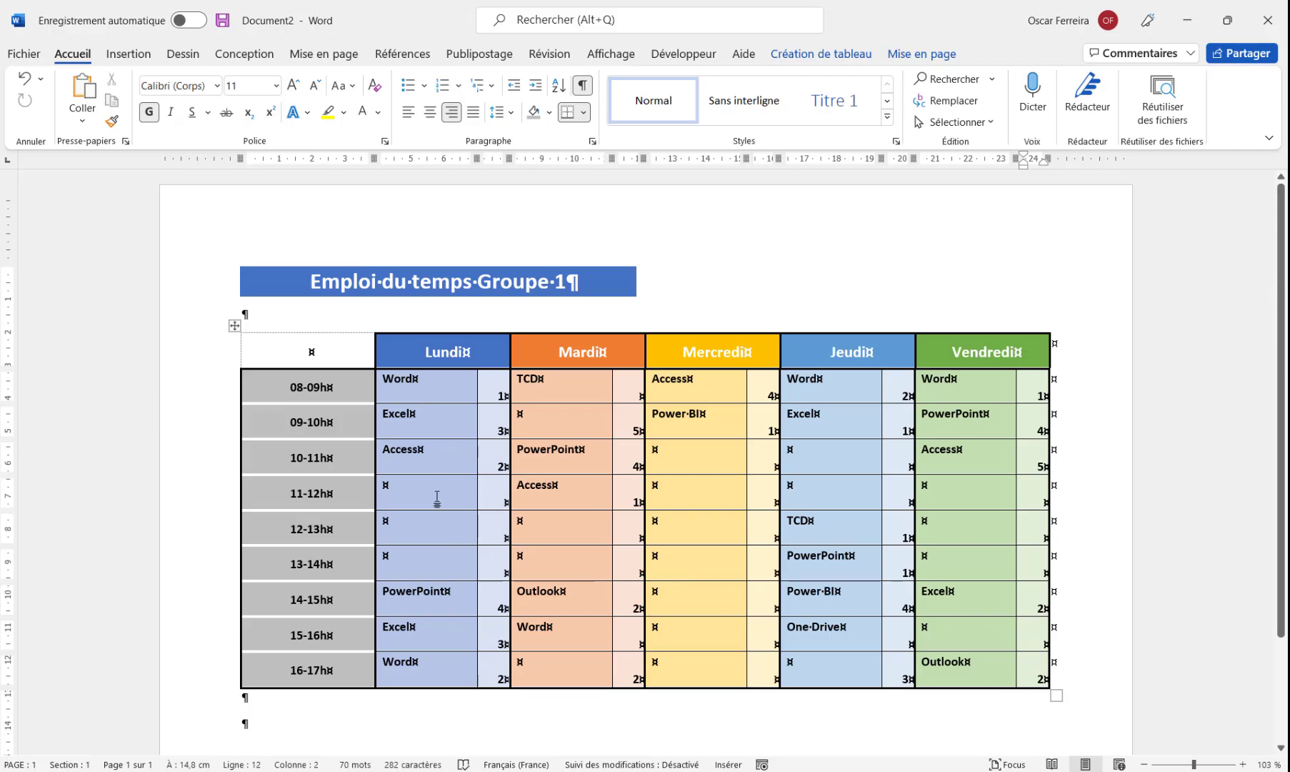
Merge all empty Lundi cells from 11h to 14h, including the narrow number cells, into one cell
{"action": "left_click", "coordinate": [395, 492]}
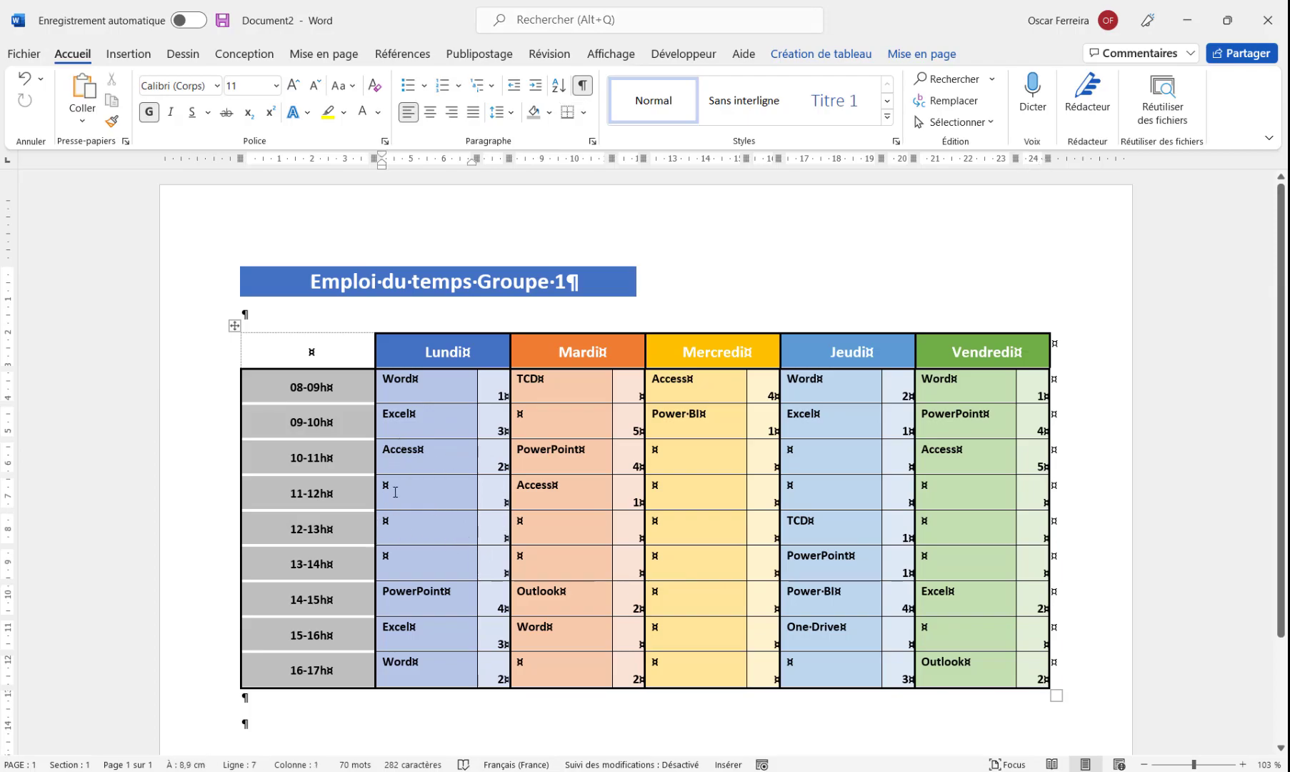
{"action": "left_click_drag", "start_coordinate": [390, 488], "coordinate": [512, 572]}
{"action": "left_click", "coordinate": [920, 57]}
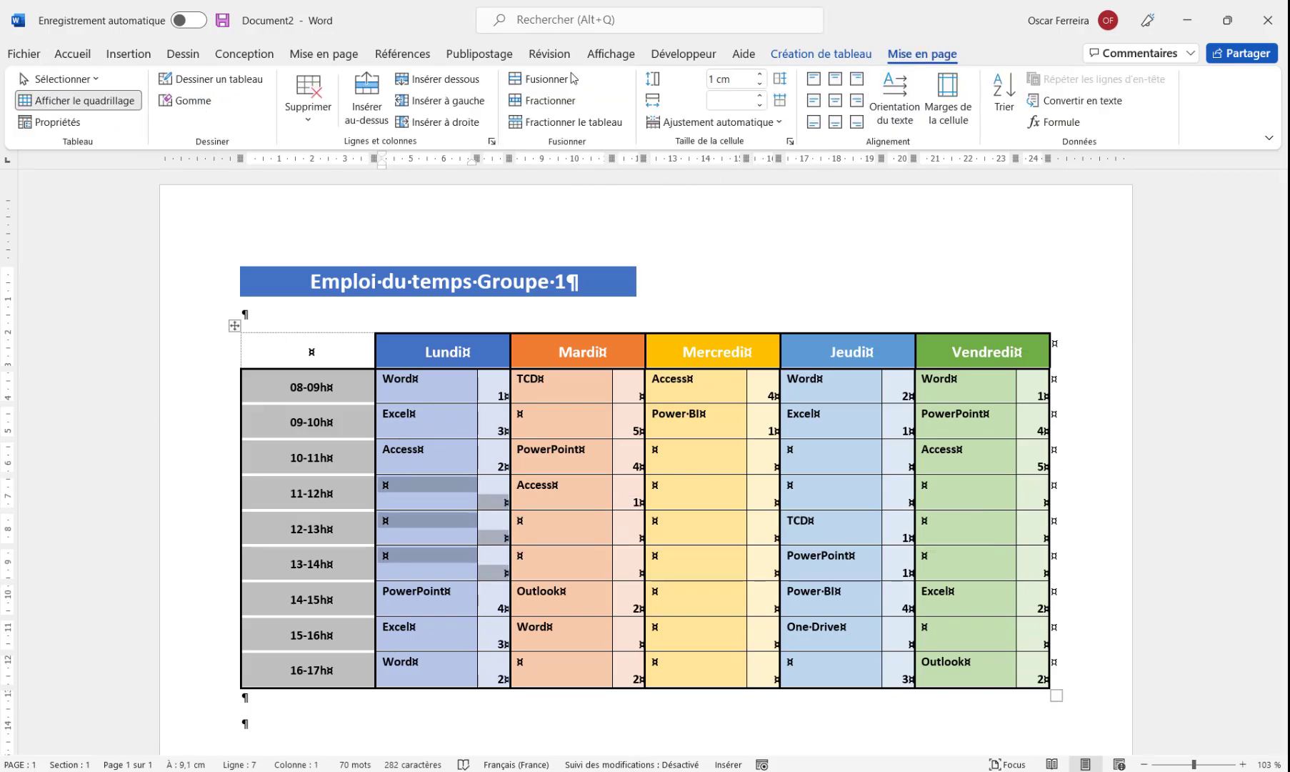
{"action": "left_click", "coordinate": [543, 79]}
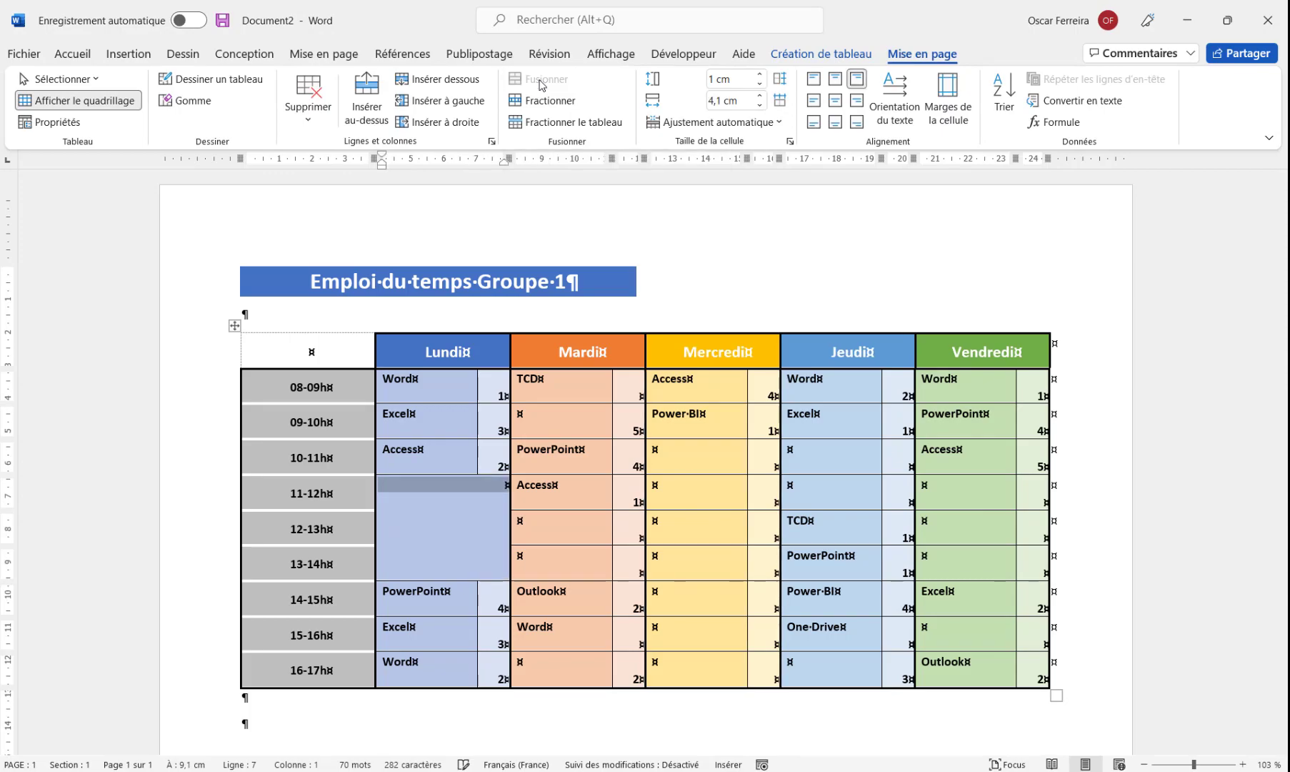
Merge the empty midday cells into one per day: 12-14h on Mardi, Mercredi and Vendredi, and 11-12h on Jeudi
{"action": "left_click_drag", "start_coordinate": [549, 527], "coordinate": [629, 554]}
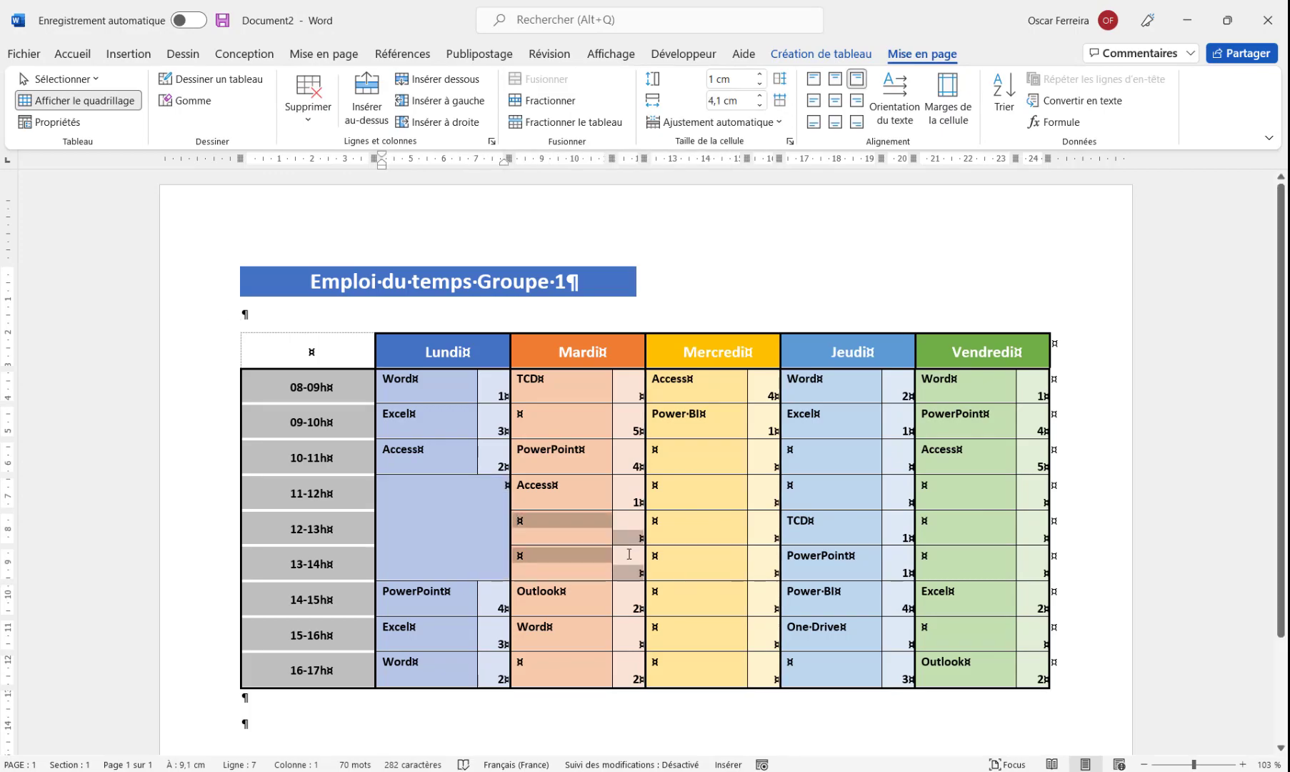
{"action": "left_click", "coordinate": [1011, 510]}
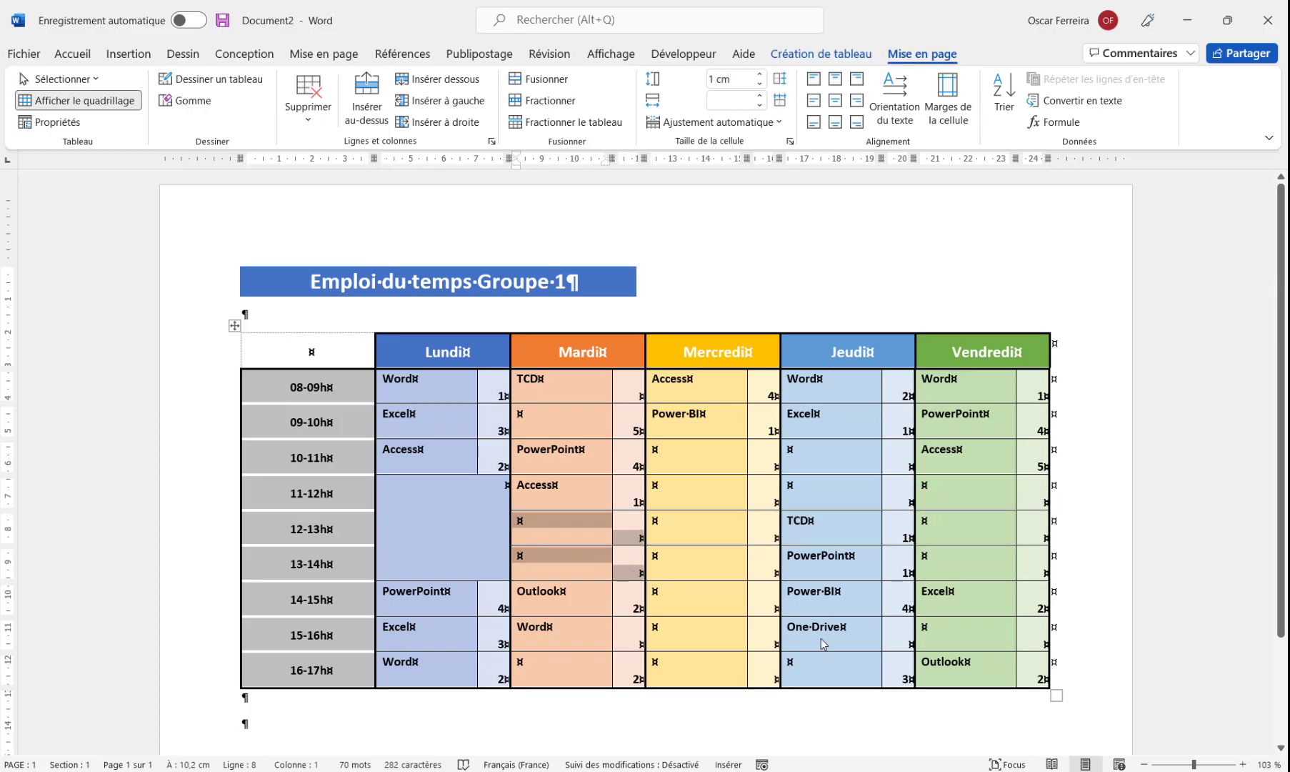
{"action": "left_click_drag", "start_coordinate": [743, 525], "coordinate": [754, 561]}
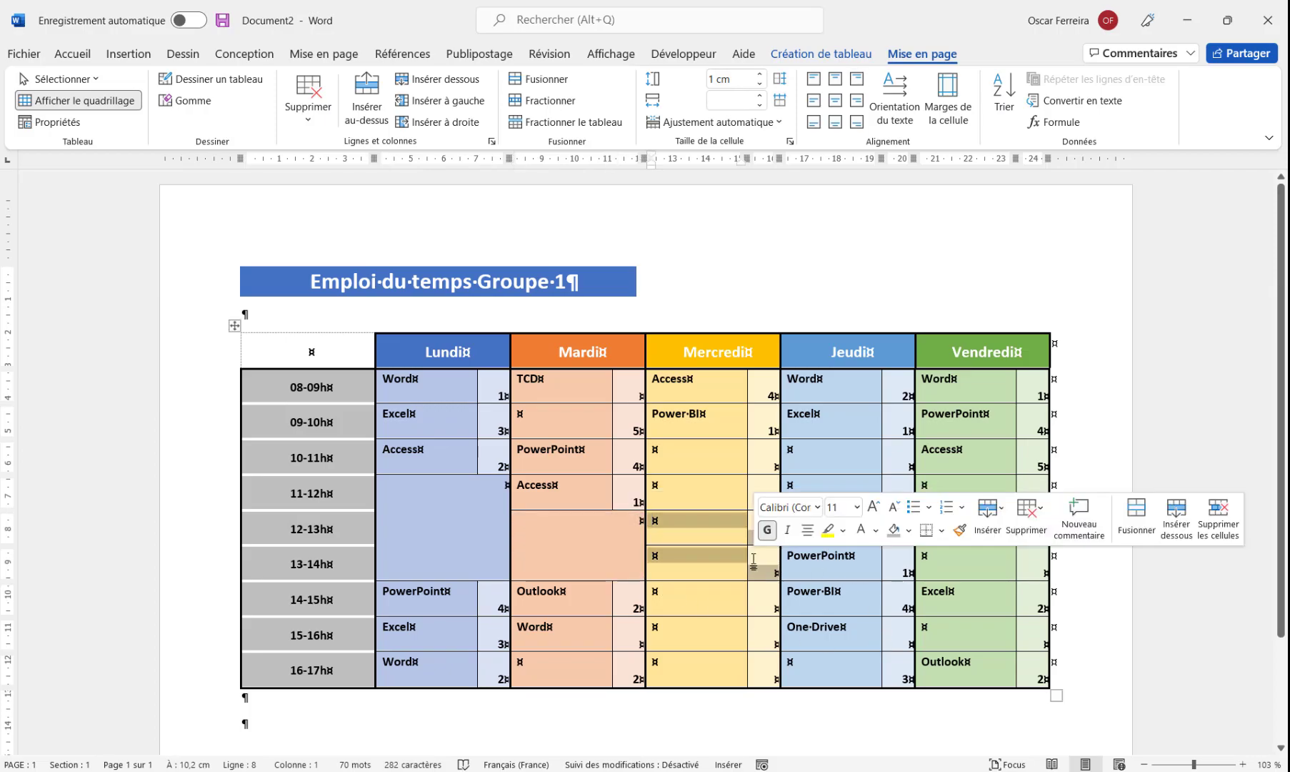
{"action": "key", "text": "F4"}
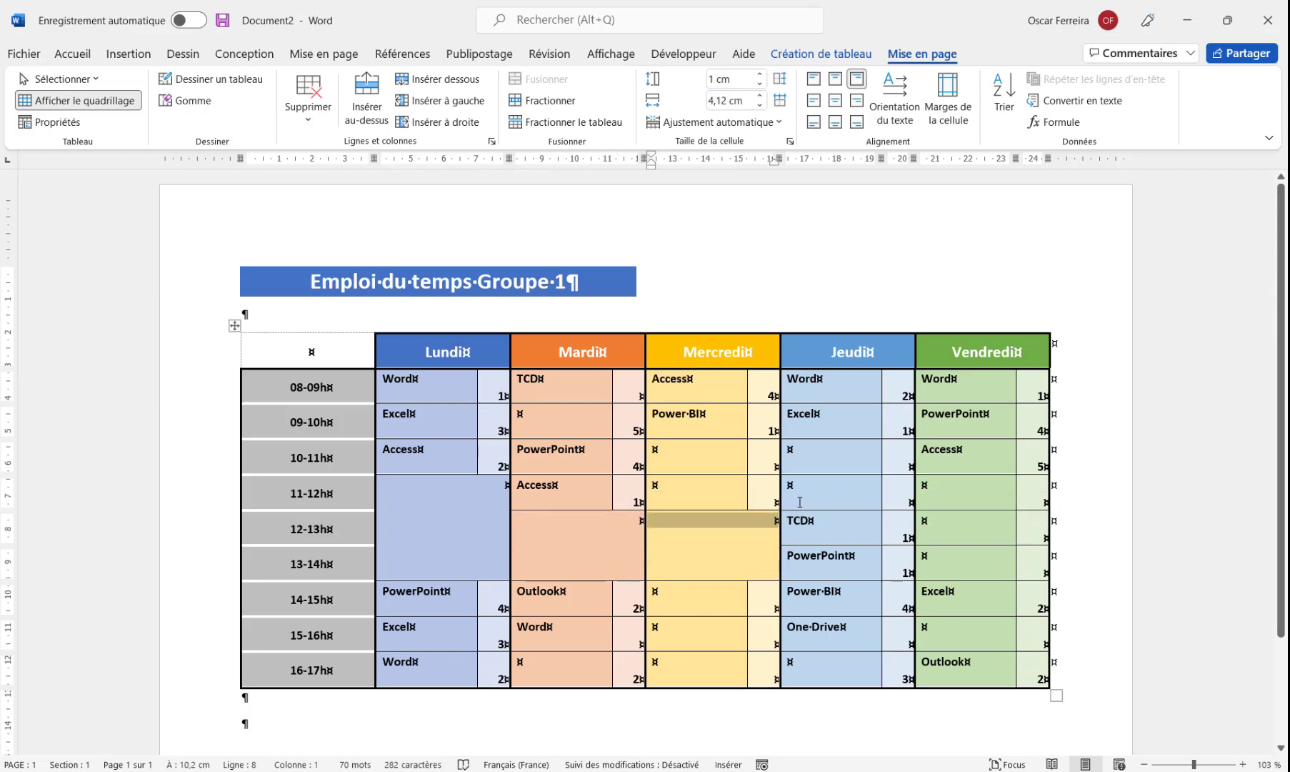
{"action": "left_click_drag", "start_coordinate": [954, 532], "coordinate": [1029, 566]}
{"action": "key", "text": "F4"}
{"action": "left_click_drag", "start_coordinate": [826, 506], "coordinate": [893, 502]}
{"action": "key", "text": "F4"}
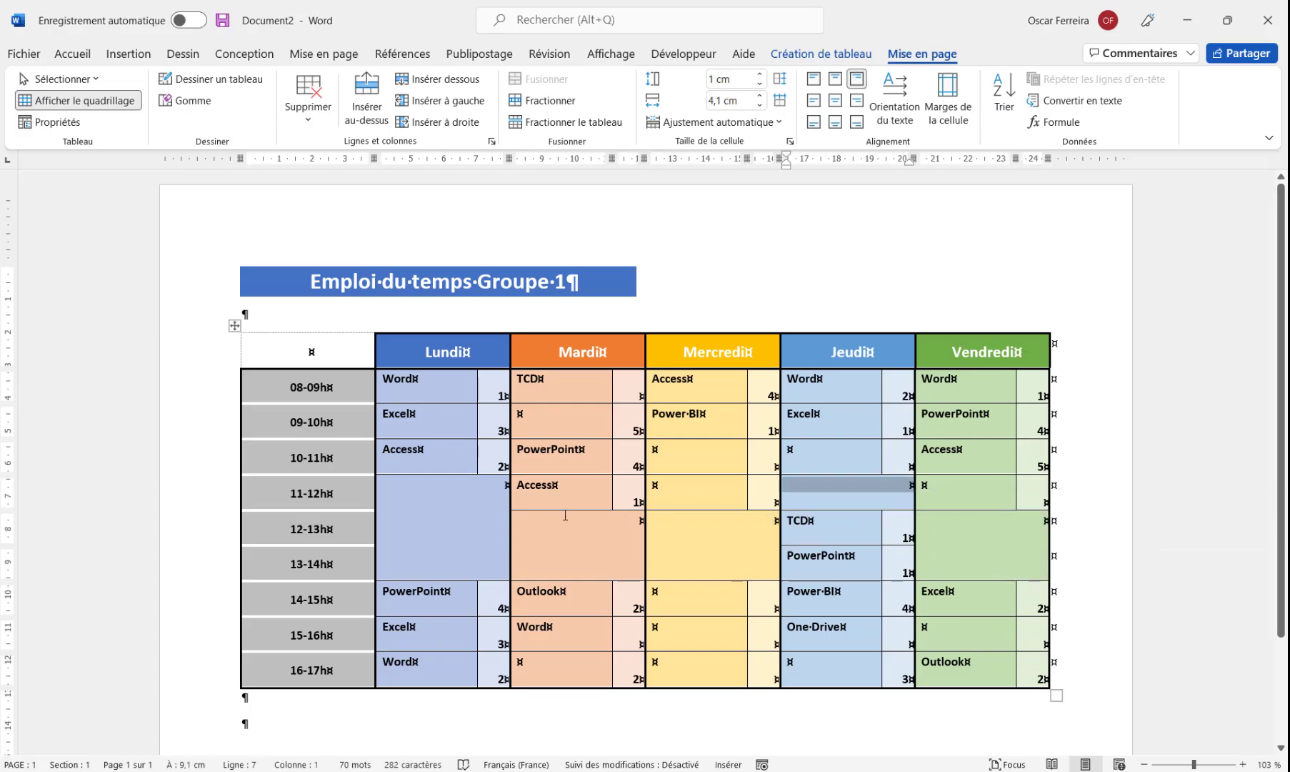
Shade the merged midday cell of every day from Lundi to Vendredi white
{"action": "left_click", "coordinate": [464, 491]}
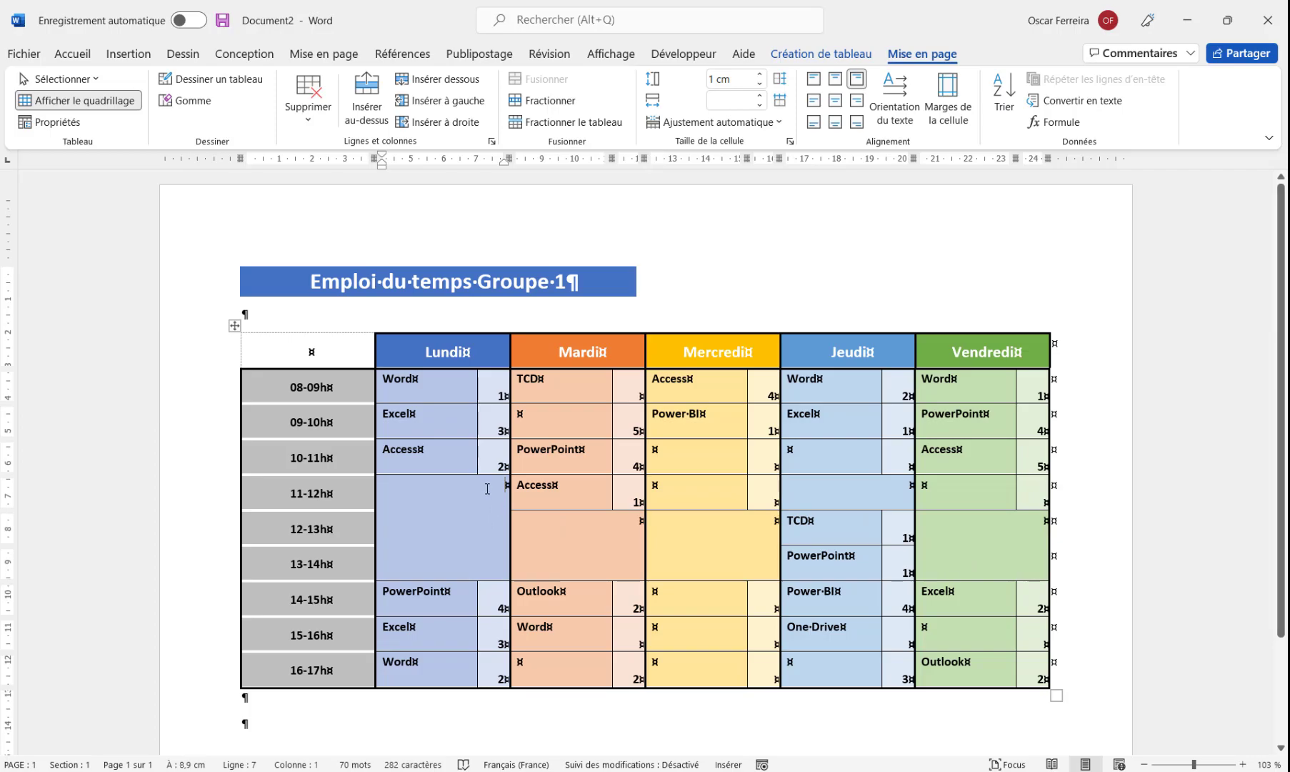
{"action": "left_click", "coordinate": [837, 56]}
{"action": "left_click", "coordinate": [711, 118]}
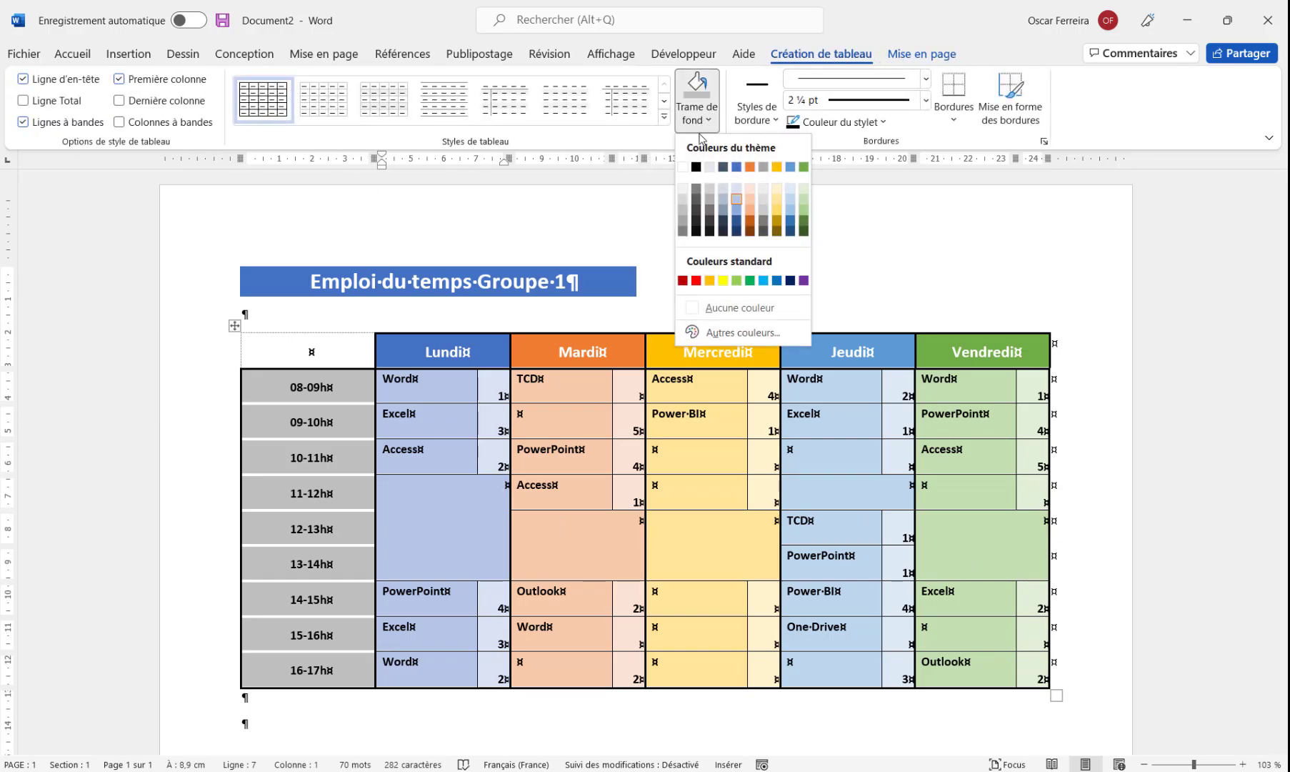
{"action": "left_click", "coordinate": [684, 168]}
{"action": "left_click", "coordinate": [590, 538]}
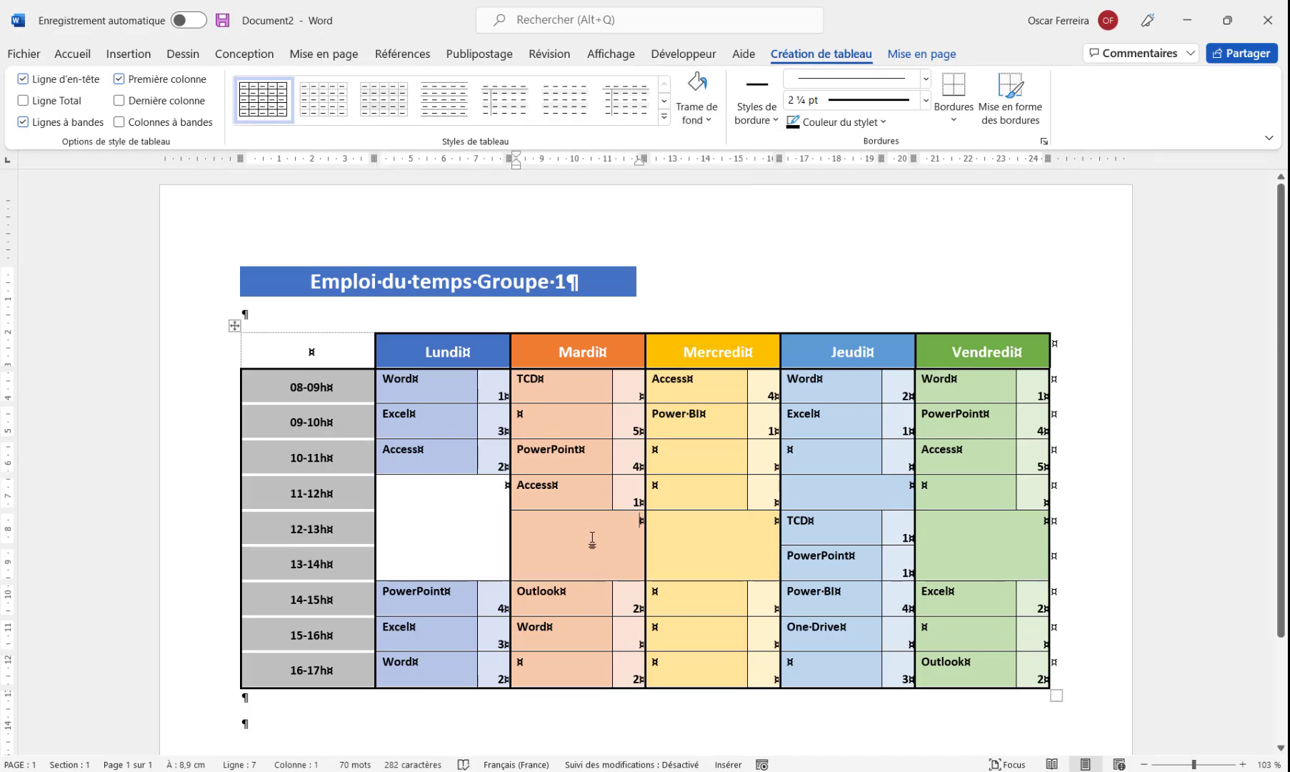
{"action": "key", "text": "F4"}
{"action": "left_click", "coordinate": [771, 541]}
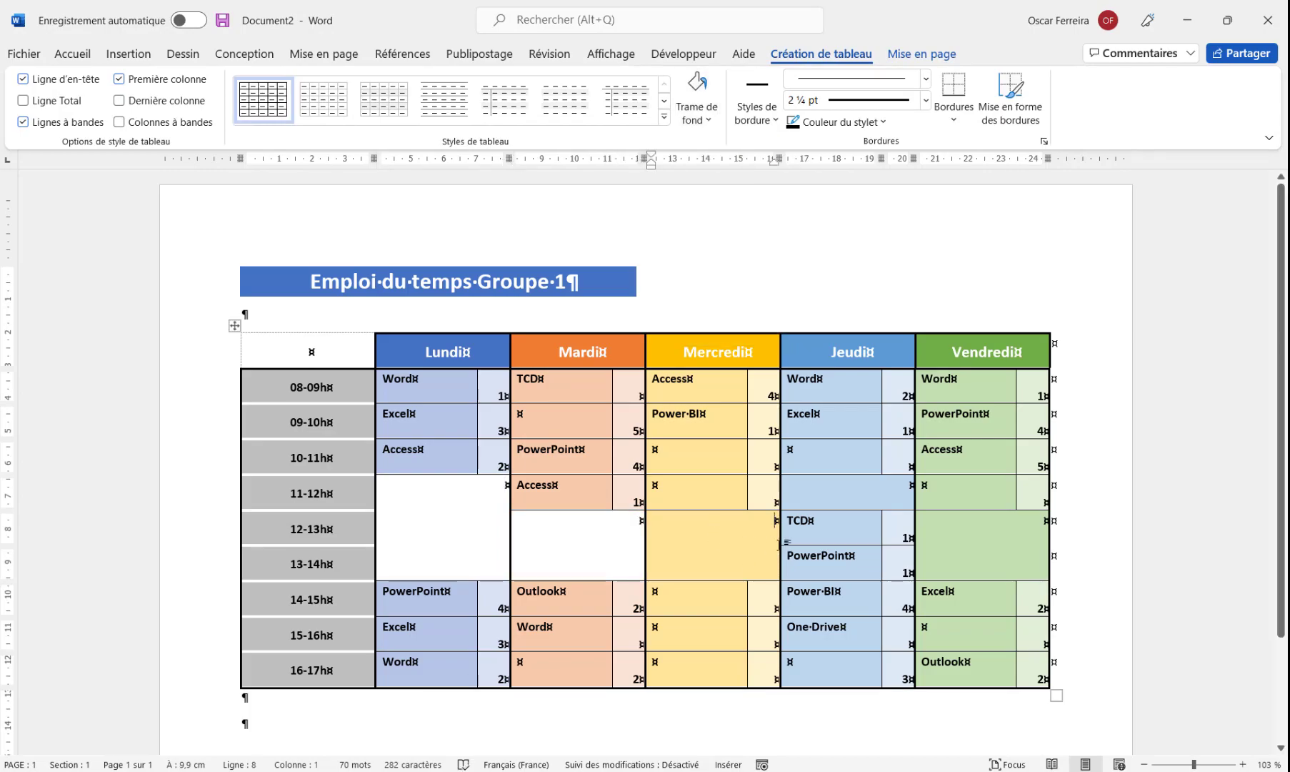
{"action": "key", "text": "F4"}
{"action": "left_click", "coordinate": [830, 501]}
{"action": "key", "text": "F4"}
{"action": "left_click", "coordinate": [975, 540]}
{"action": "key", "text": "F4"}
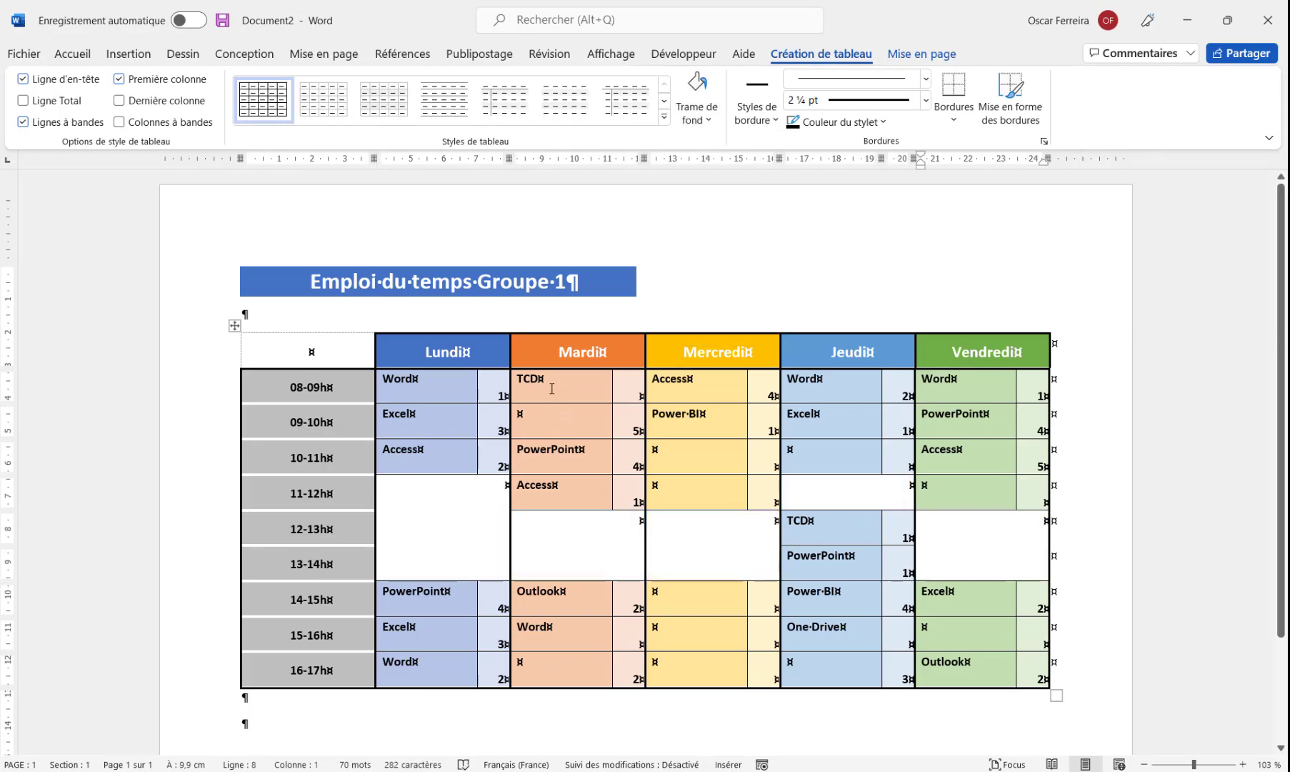
Merge Mardi's TCD course cells over 08-10h into one, and merge the matching number cells
{"action": "left_click_drag", "start_coordinate": [578, 386], "coordinate": [576, 413]}
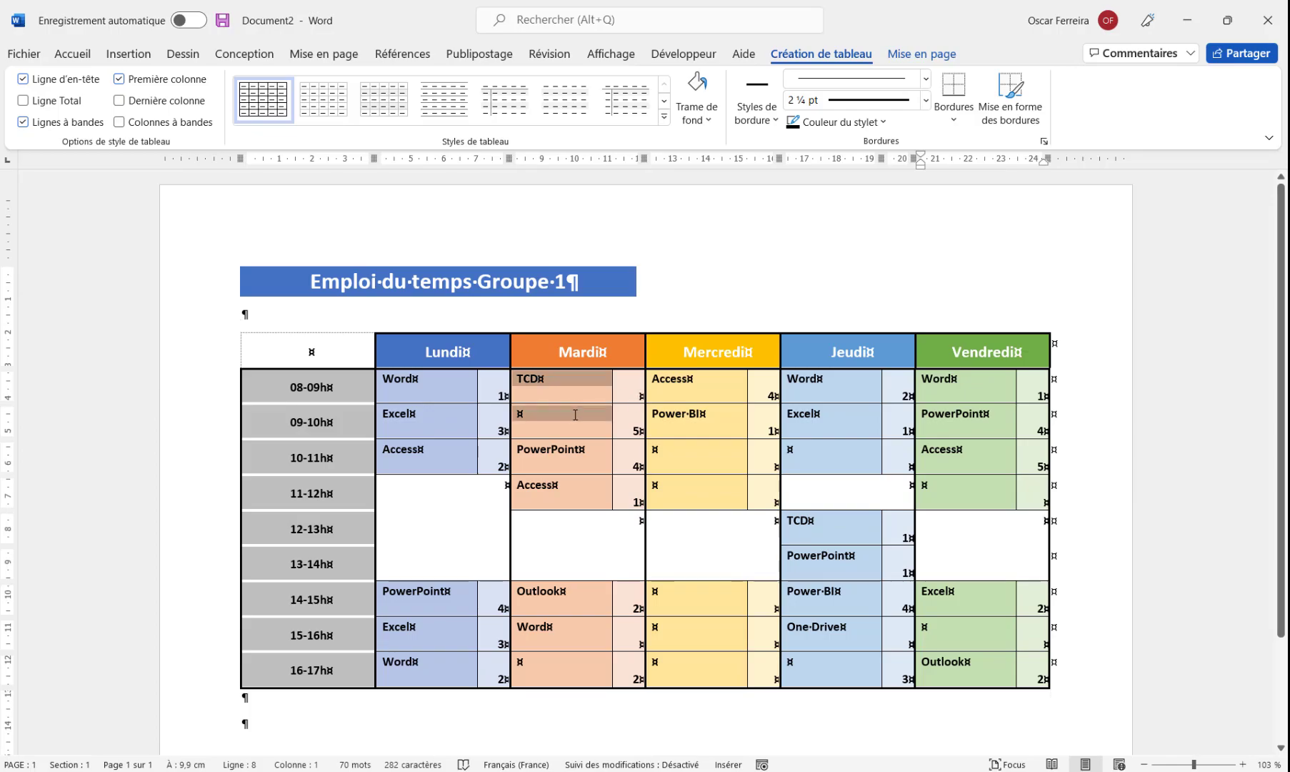
{"action": "left_click", "coordinate": [916, 55]}
{"action": "left_click", "coordinate": [541, 78]}
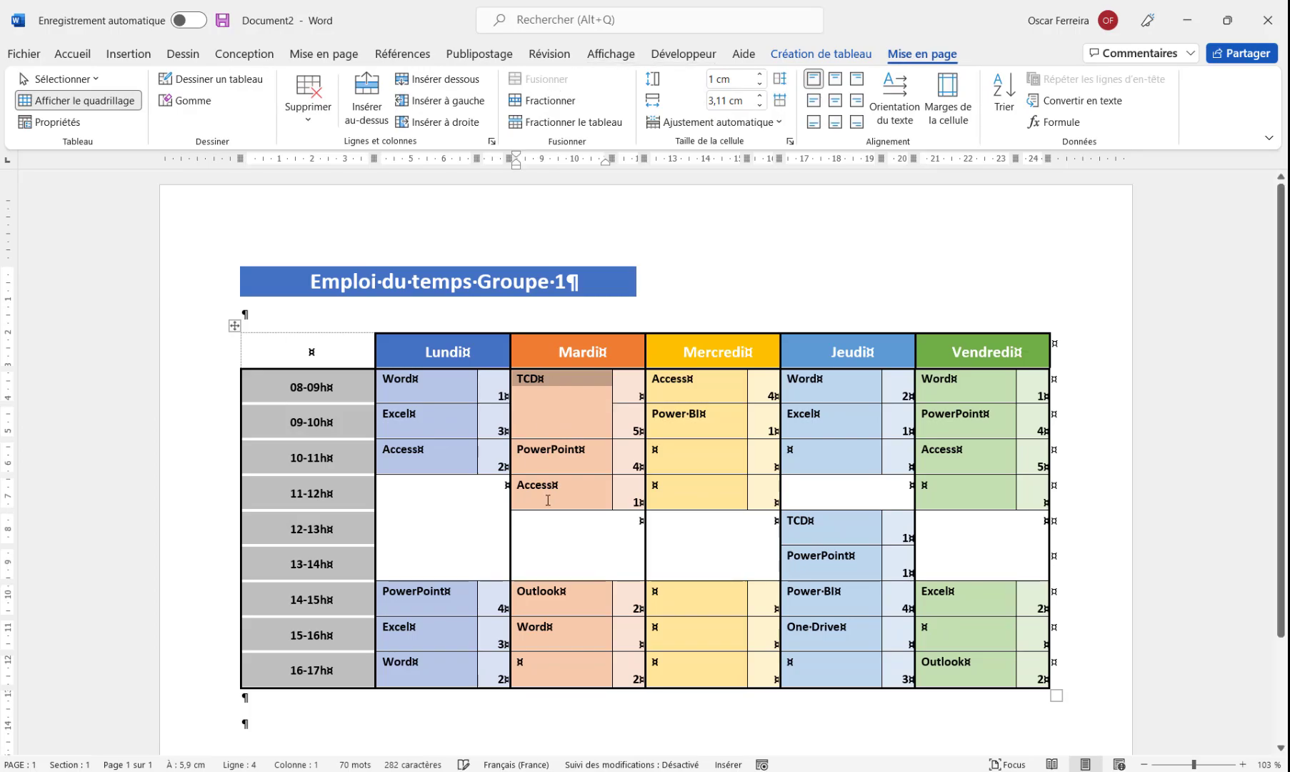
{"action": "left_click_drag", "start_coordinate": [633, 381], "coordinate": [629, 422]}
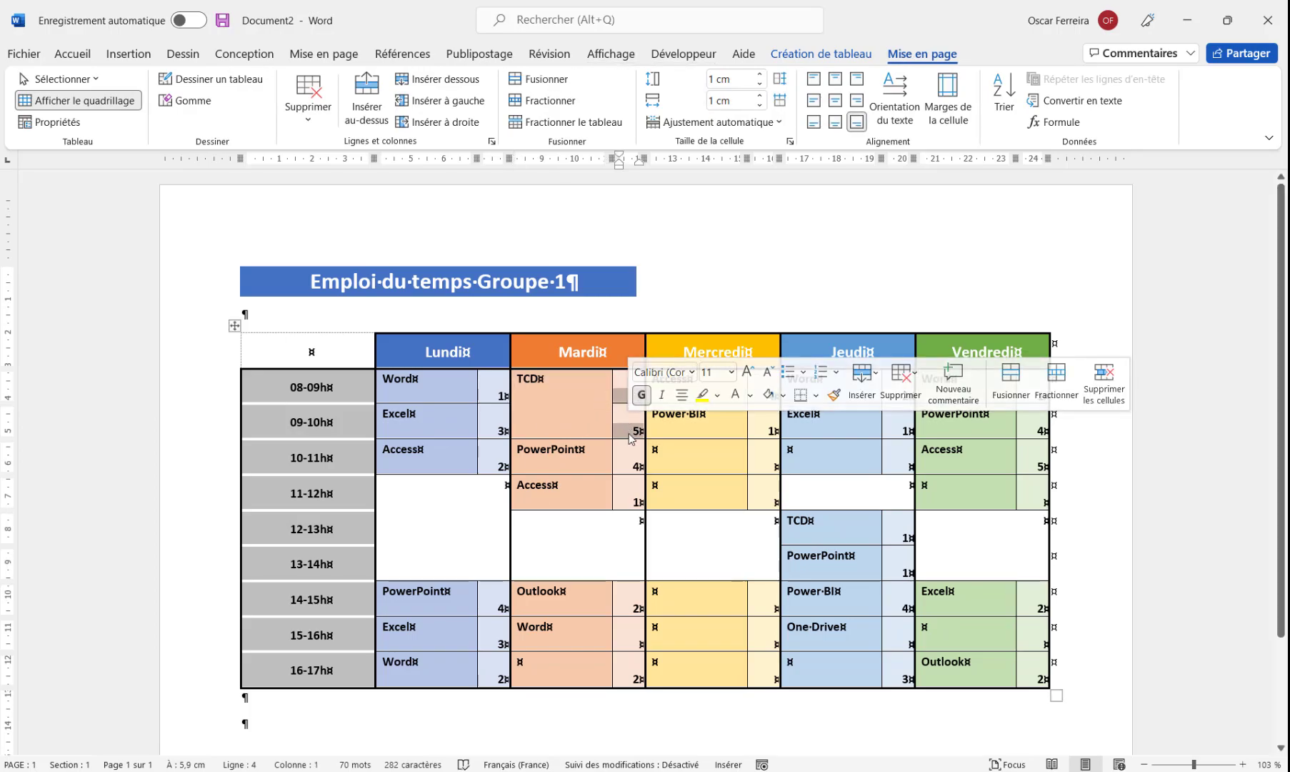
{"action": "left_click", "coordinate": [541, 79]}
{"action": "left_click", "coordinate": [594, 427]}
Merge the course cells and the number cells separately for Word on Mardi 15-17h and Power BI on Mercredi 09-12h
{"action": "left_click", "coordinate": [541, 649]}
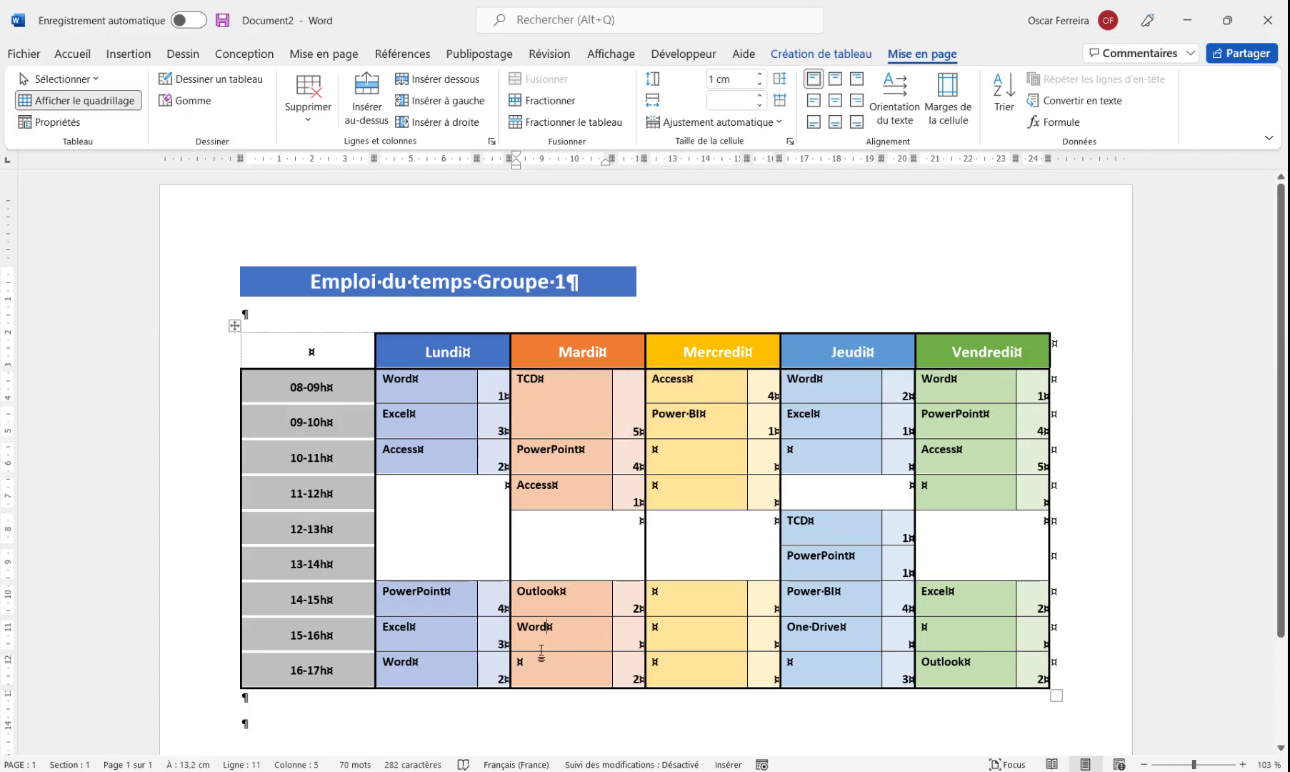
{"action": "left_click_drag", "start_coordinate": [576, 647], "coordinate": [626, 662]}
{"action": "key", "text": "F4"}
{"action": "key", "text": "F4"}
{"action": "left_click_drag", "start_coordinate": [712, 422], "coordinate": [709, 488]}
{"action": "key", "text": "F4"}
{"action": "left_click_drag", "start_coordinate": [766, 421], "coordinate": [764, 491]}
{"action": "key", "text": "F4"}
Merge Jeudi's course cells and number cells separately for Excel over 09-11h and One Drive over 15-17h
{"action": "left_click_drag", "start_coordinate": [897, 423], "coordinate": [852, 453]}
{"action": "key", "text": "F4"}
{"action": "key", "text": "F4"}
{"action": "left_click_drag", "start_coordinate": [832, 645], "coordinate": [898, 667]}
{"action": "key", "text": "F4"}
{"action": "key", "text": "F4"}
Merge Vendredi's course and number cells separately over 10-12h and 14-16h, and merge all Mercredi 14-17h cells into one
{"action": "left_click_drag", "start_coordinate": [972, 461], "coordinate": [972, 489]}
{"action": "key", "text": "F4"}
{"action": "left_click_drag", "start_coordinate": [1033, 457], "coordinate": [1033, 488]}
{"action": "key", "text": "F4"}
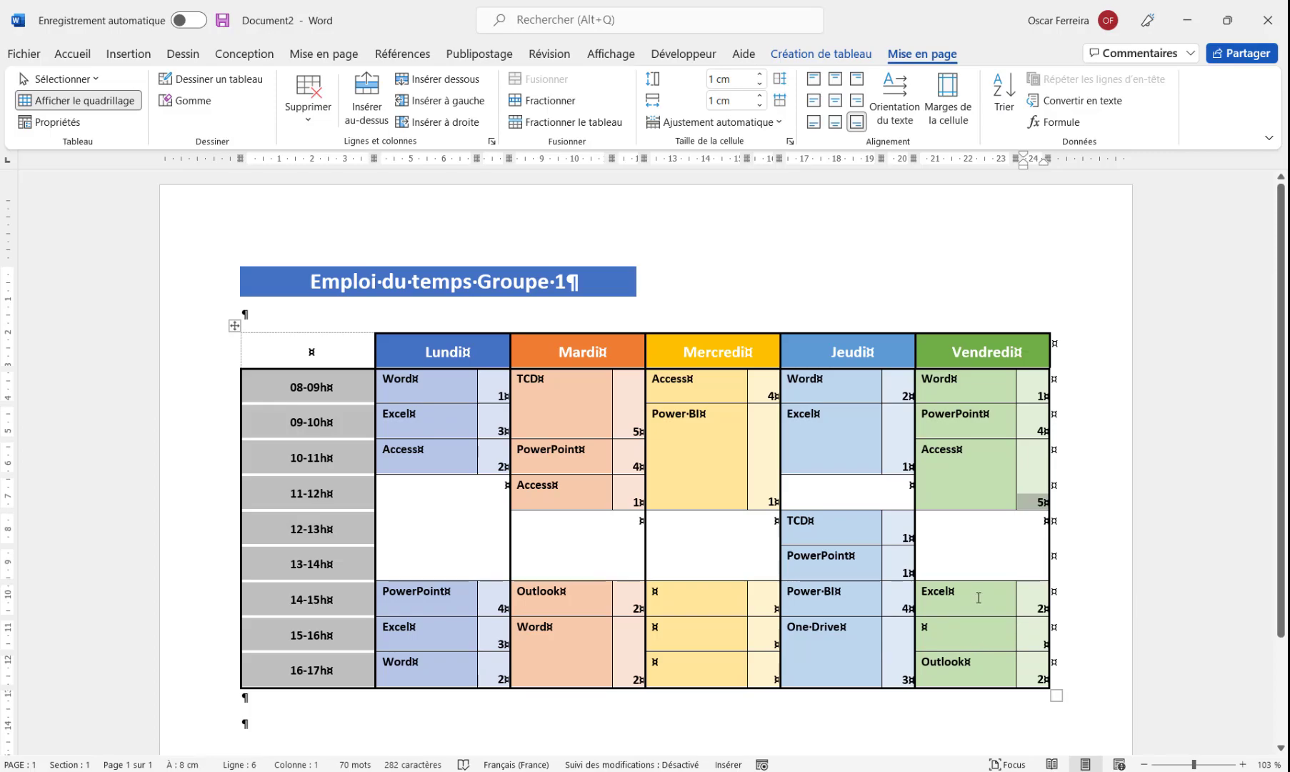
{"action": "left_click_drag", "start_coordinate": [976, 593], "coordinate": [976, 623]}
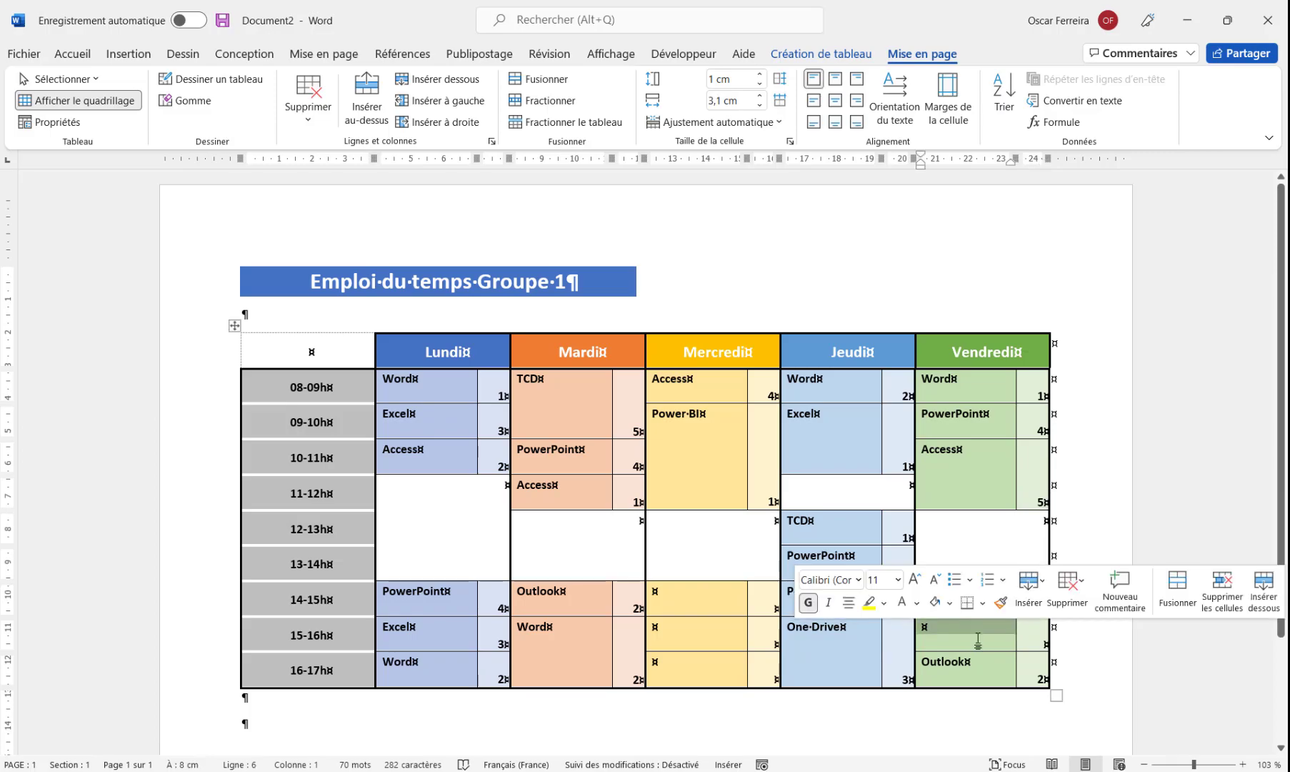
{"action": "key", "text": "F4"}
{"action": "left_click_drag", "start_coordinate": [1038, 594], "coordinate": [1033, 632]}
{"action": "key", "text": "F4"}
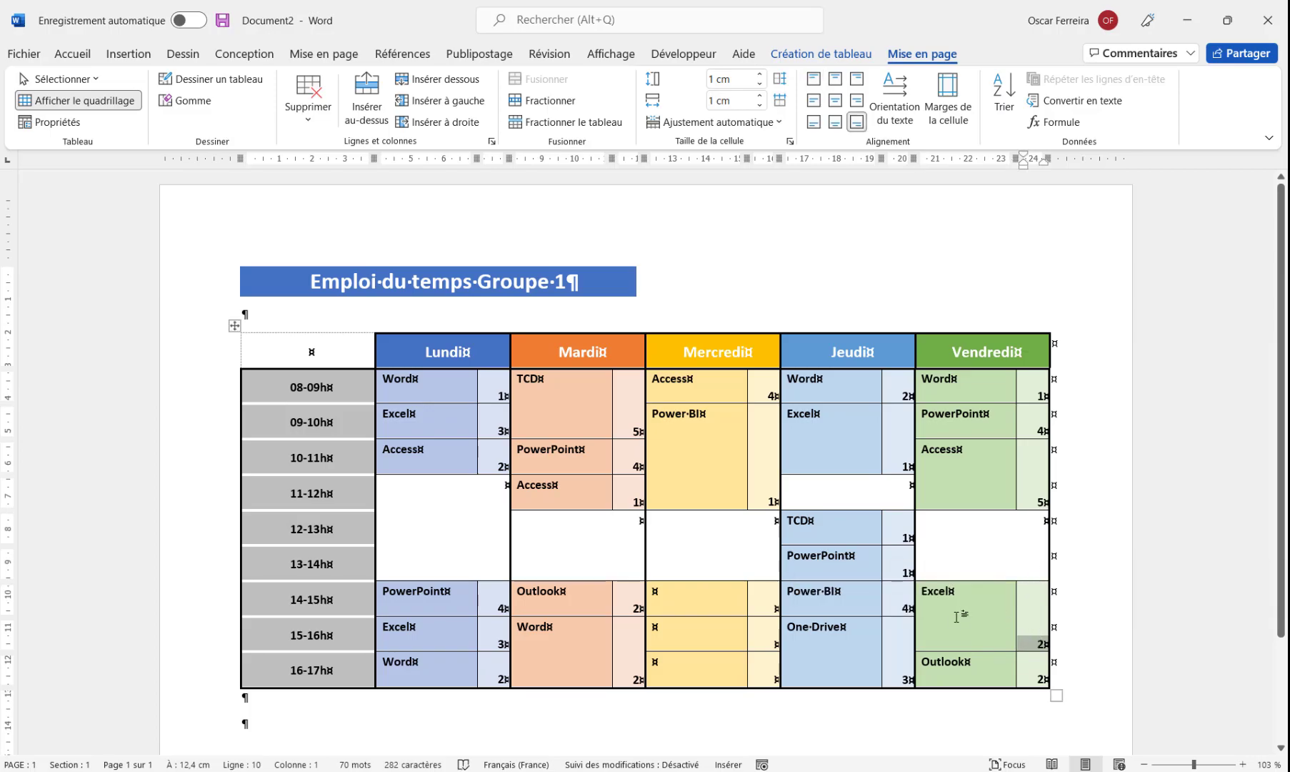
{"action": "mouse_move", "coordinate": [660, 597]}
{"action": "left_mouse_down"}
{"action": "mouse_move", "coordinate": [765, 636]}
{"action": "mouse_move", "coordinate": [764, 665]}
{"action": "left_mouse_up"}
{"action": "key", "text": "F4"}
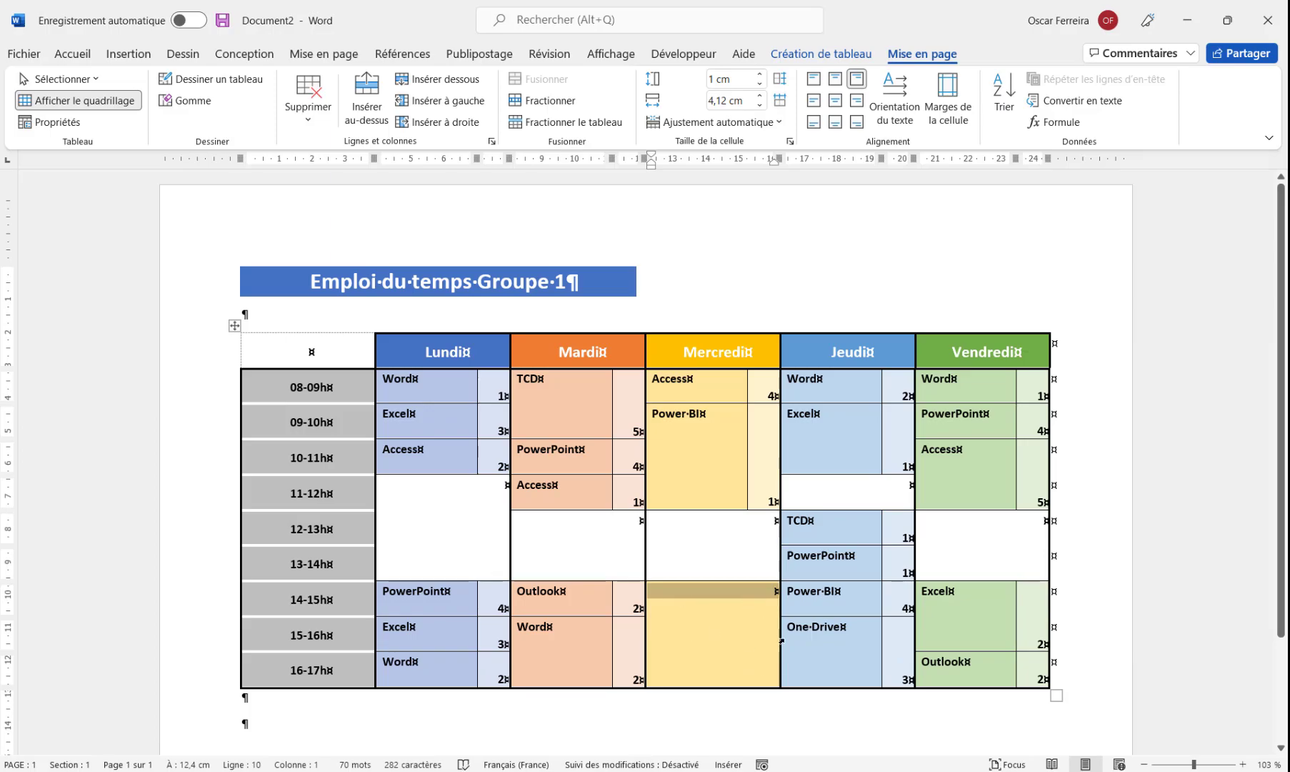
Cross out the merged Mercredi 14-17h cell with both diagonal borders in a black 3 pt dash-dot line, applied to the cell only
{"action": "left_click", "coordinate": [693, 604]}
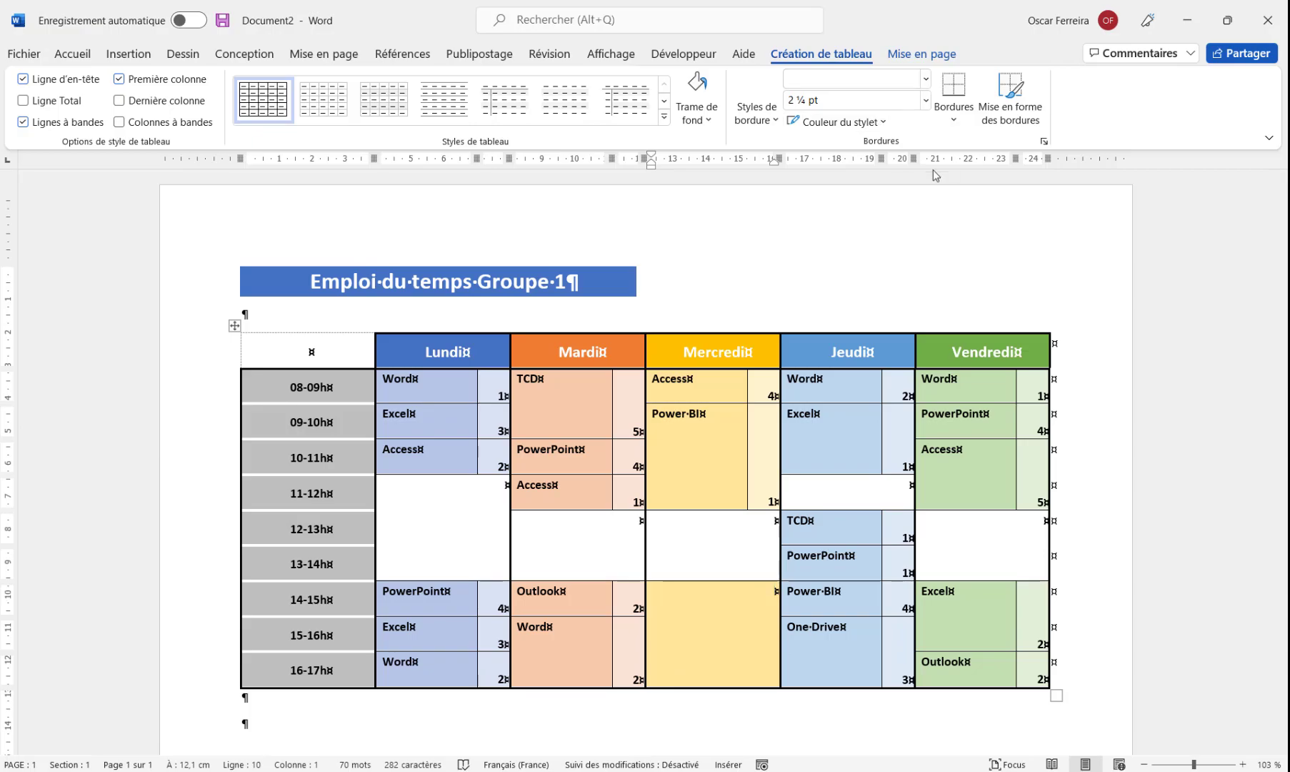
{"action": "left_click", "coordinate": [957, 119]}
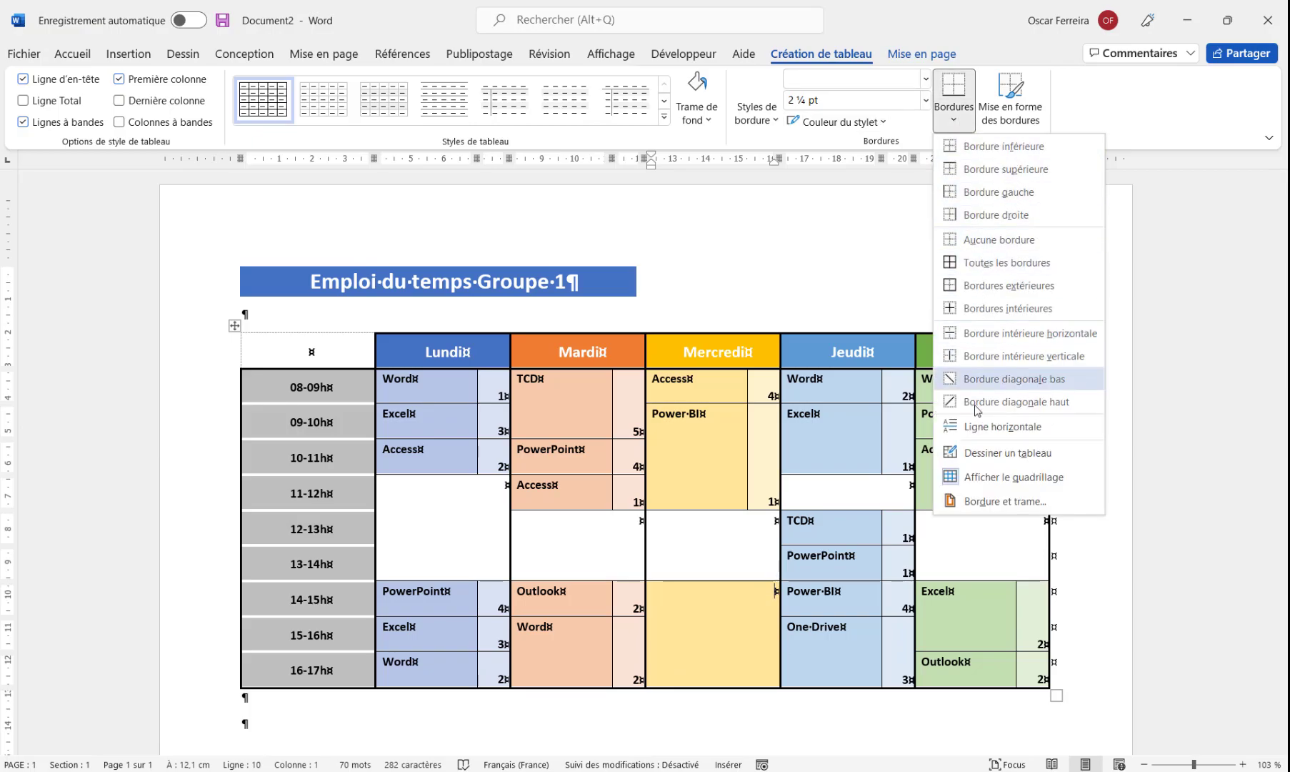
{"action": "left_click", "coordinate": [979, 502]}
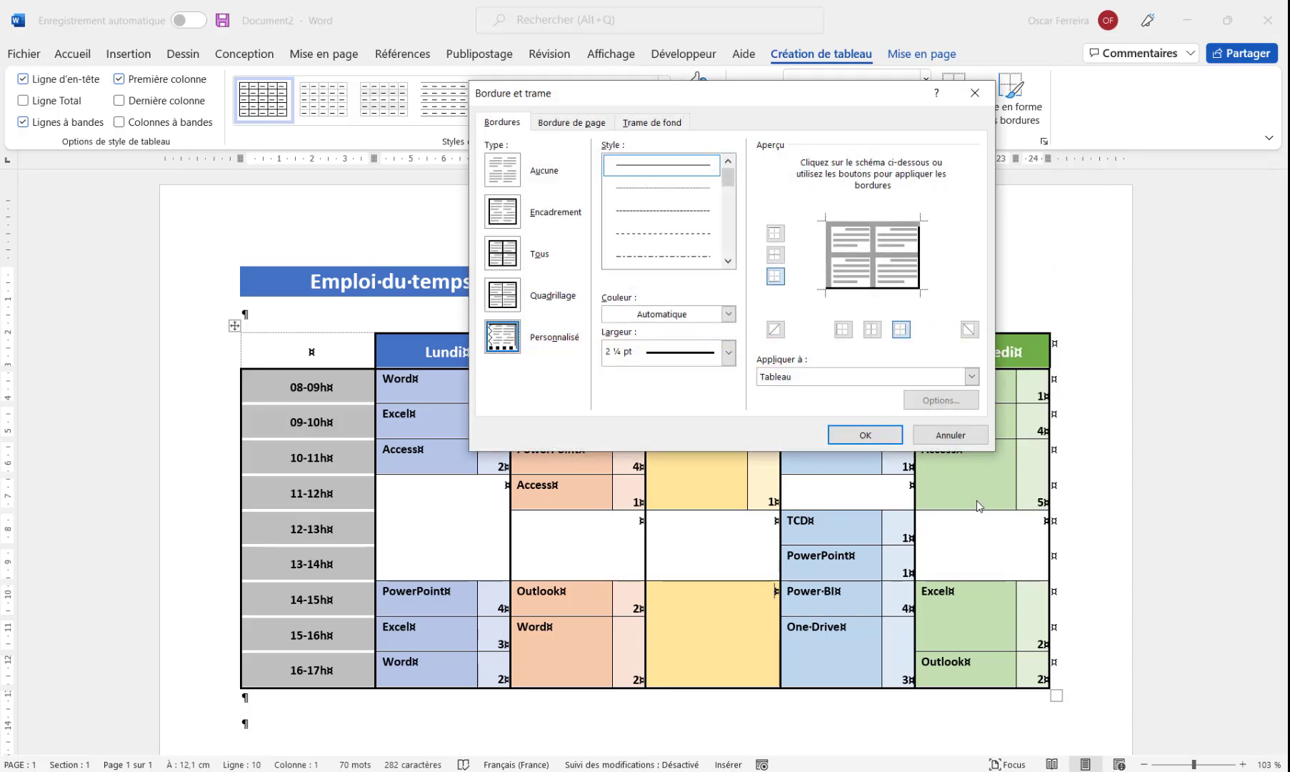
{"action": "left_click", "coordinate": [796, 376]}
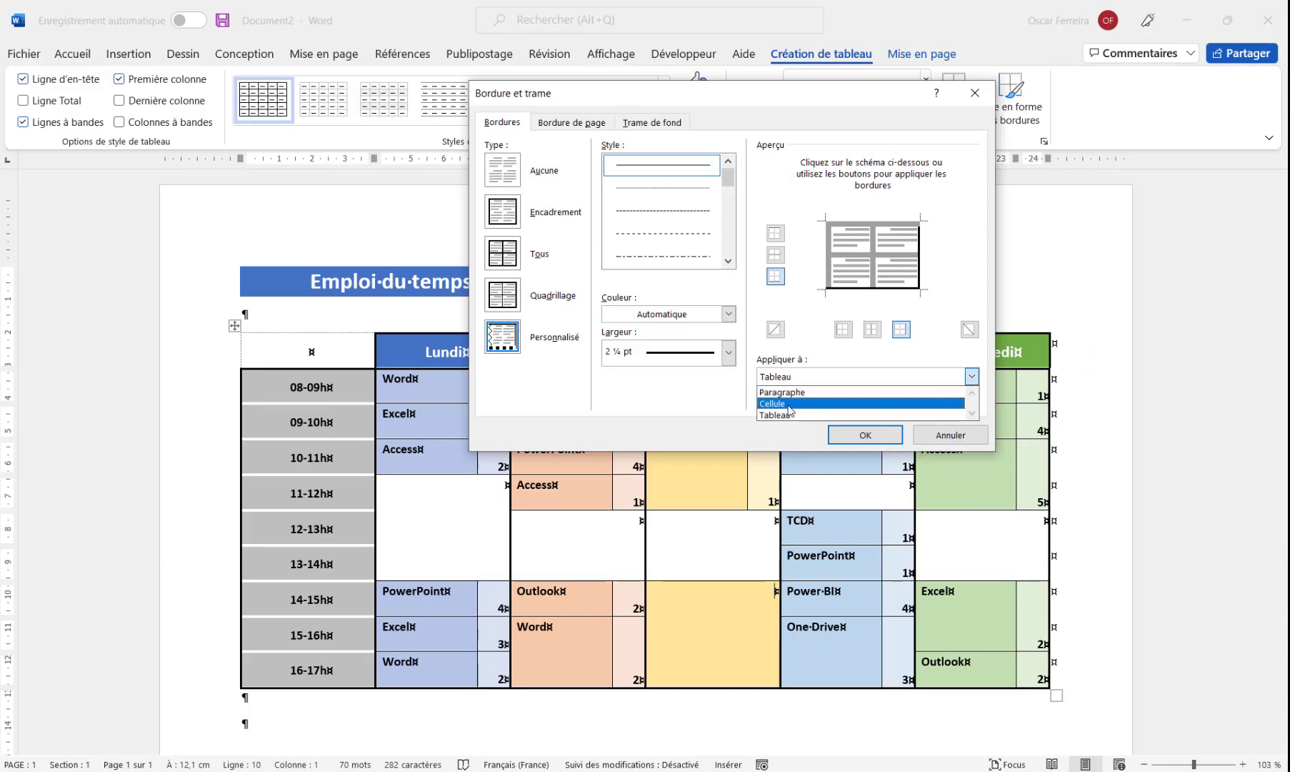
{"action": "left_click", "coordinate": [789, 404]}
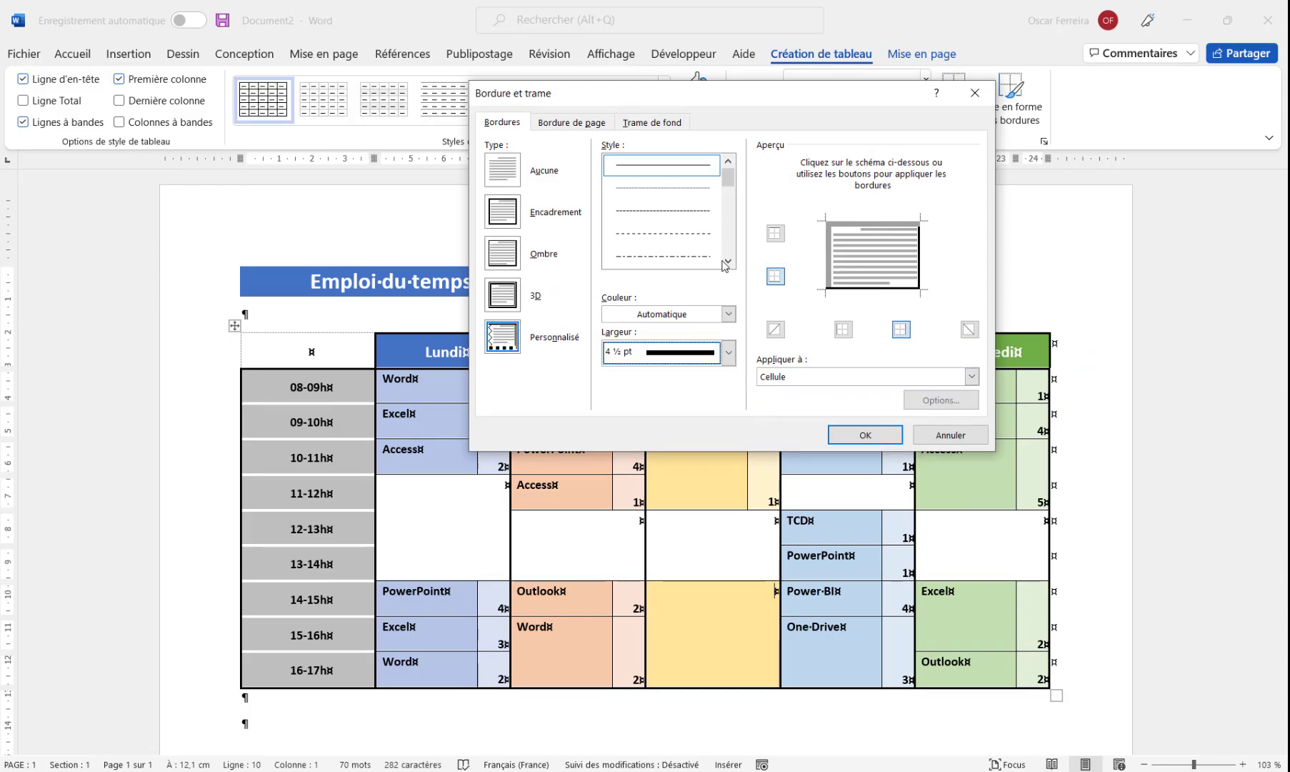
{"action": "left_click", "coordinate": [727, 262]}
{"action": "left_click", "coordinate": [727, 262]}
{"action": "left_click", "coordinate": [704, 255]}
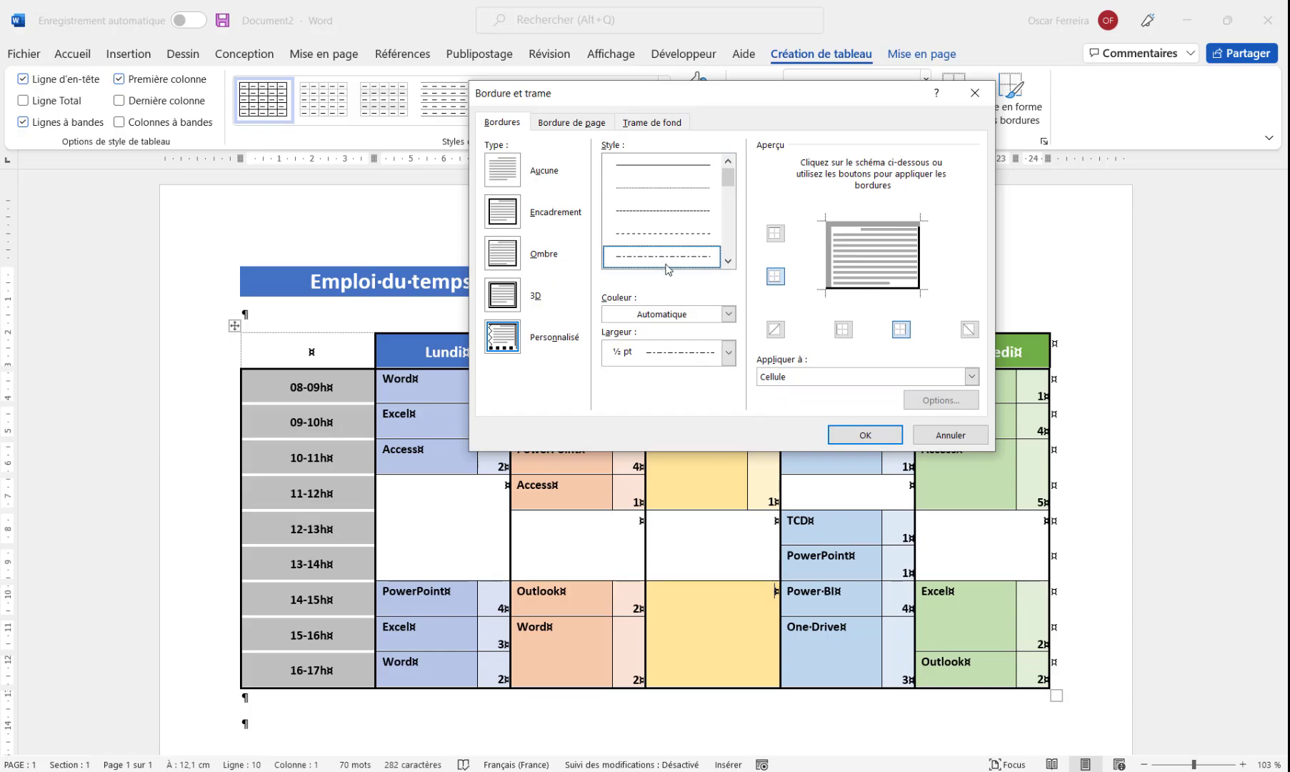
{"action": "left_click", "coordinate": [643, 316]}
{"action": "left_click", "coordinate": [623, 381]}
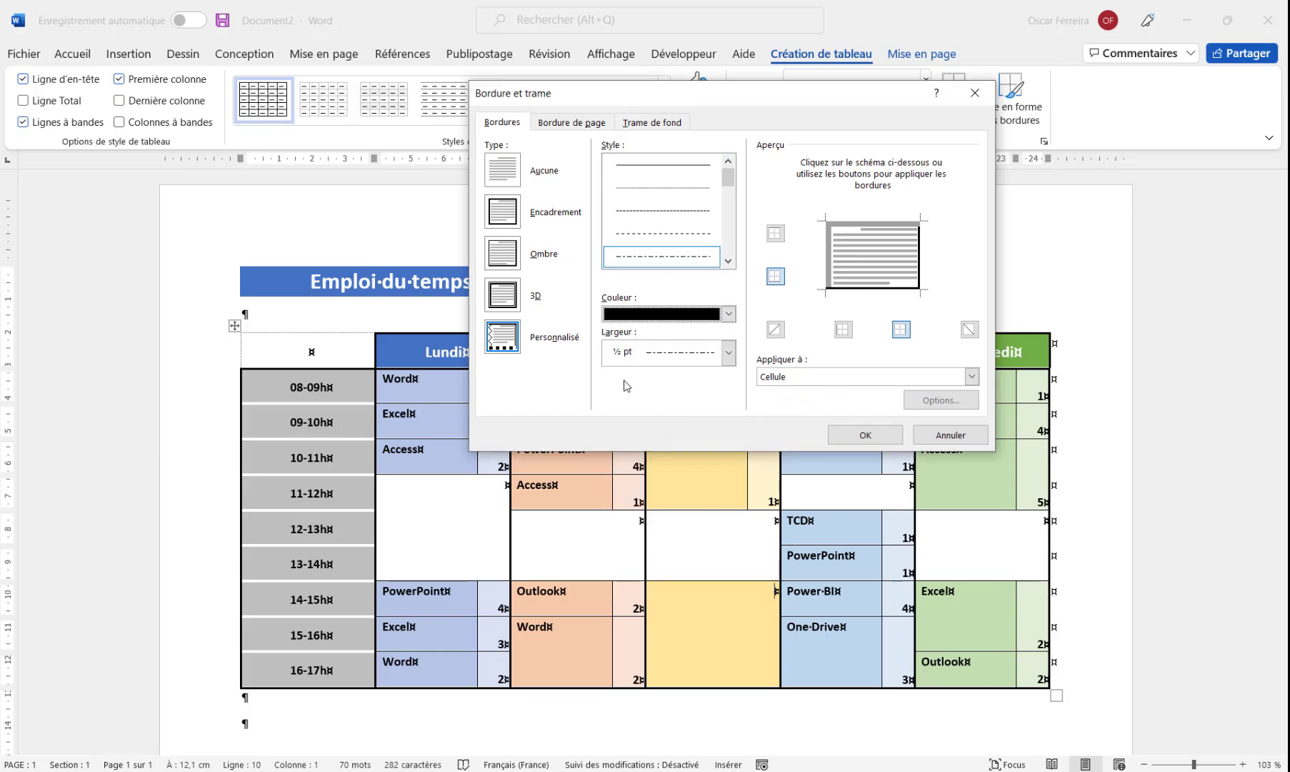
{"action": "left_click", "coordinate": [728, 351]}
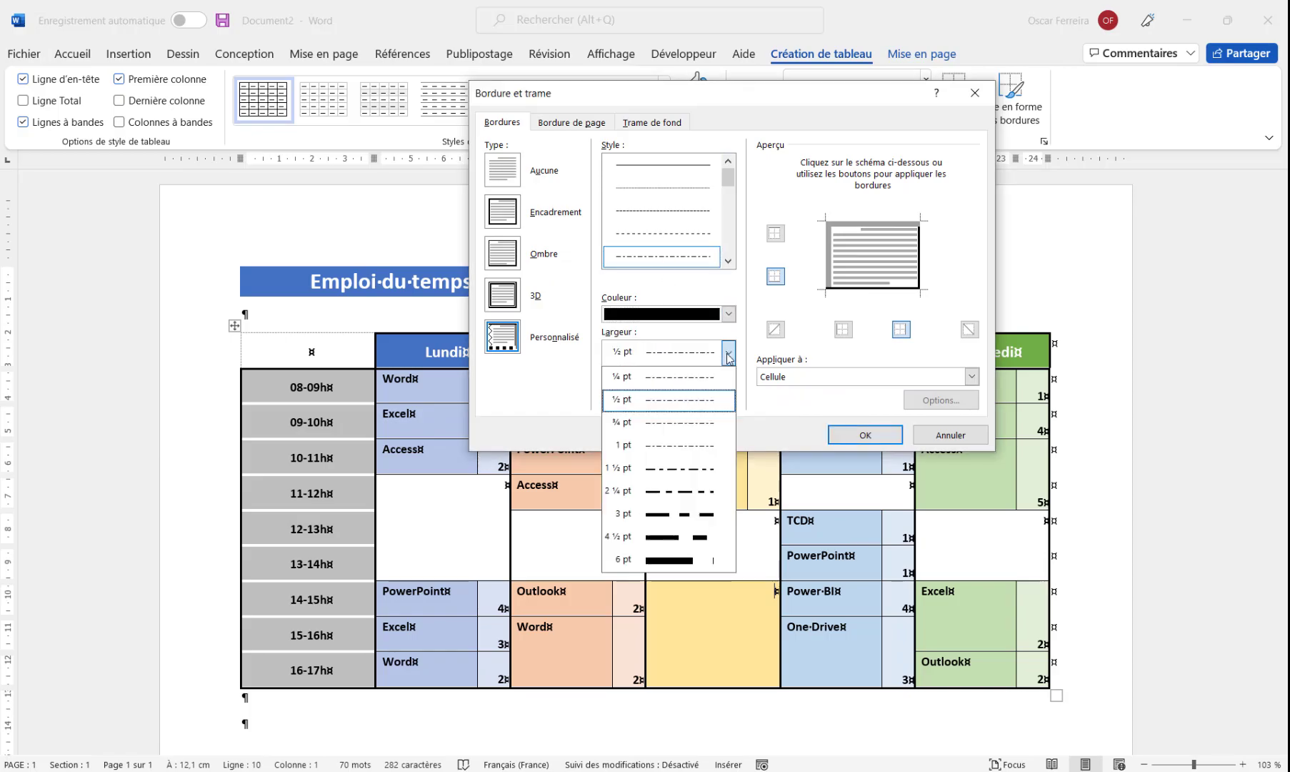
{"action": "left_click", "coordinate": [664, 514]}
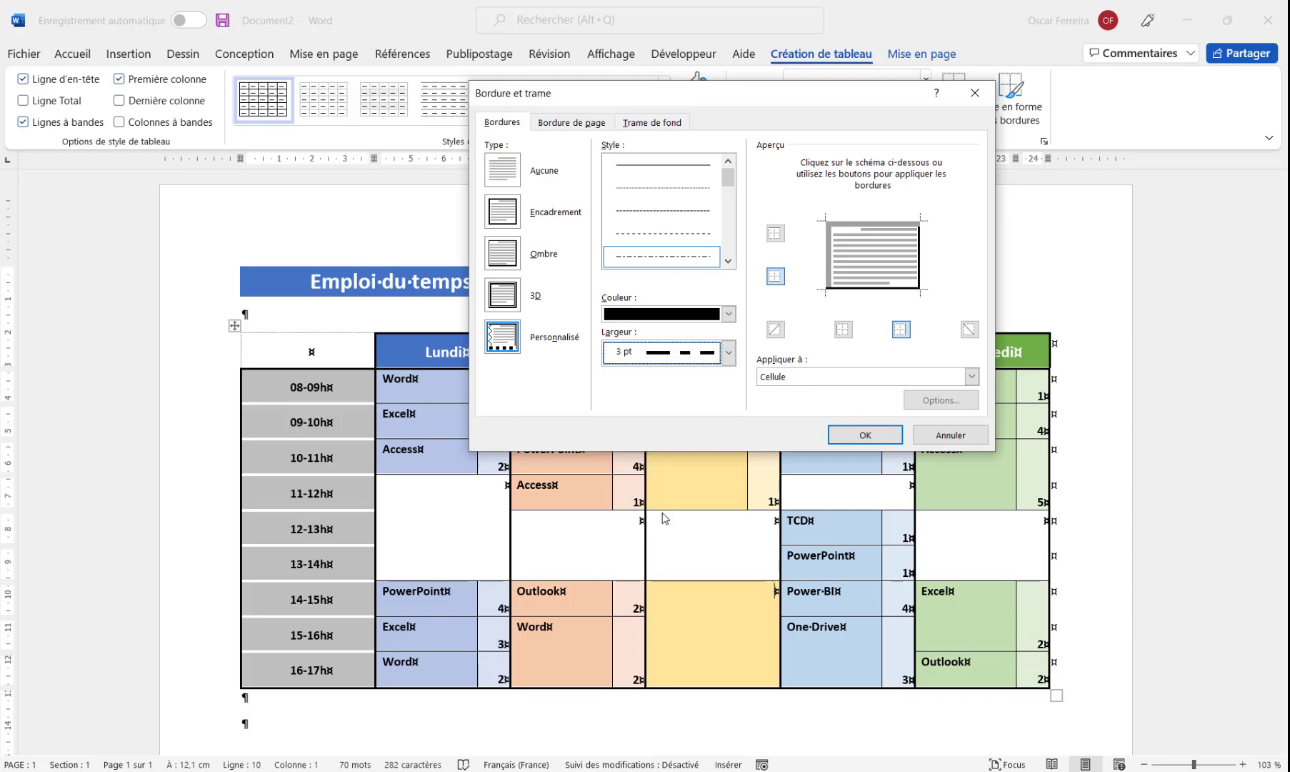
{"action": "left_click", "coordinate": [775, 329]}
{"action": "left_click", "coordinate": [968, 330]}
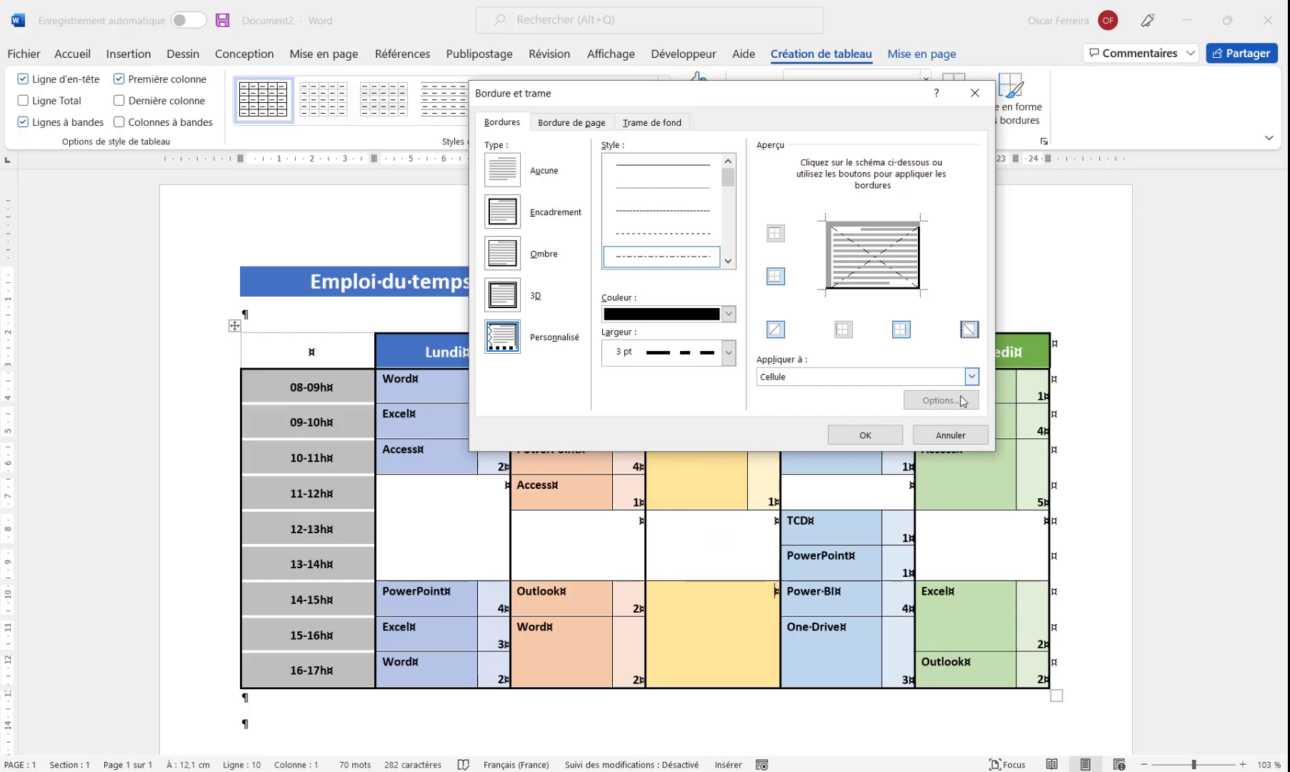
{"action": "left_click", "coordinate": [865, 435]}
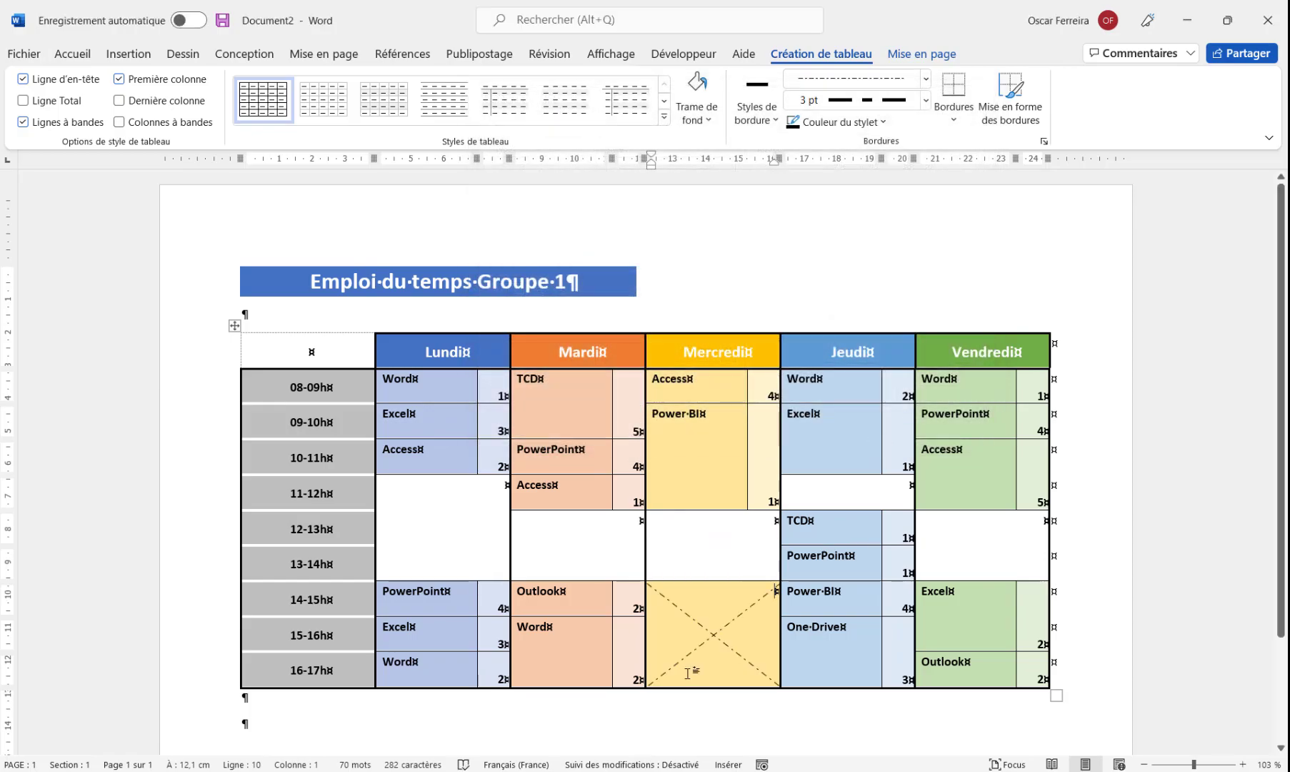